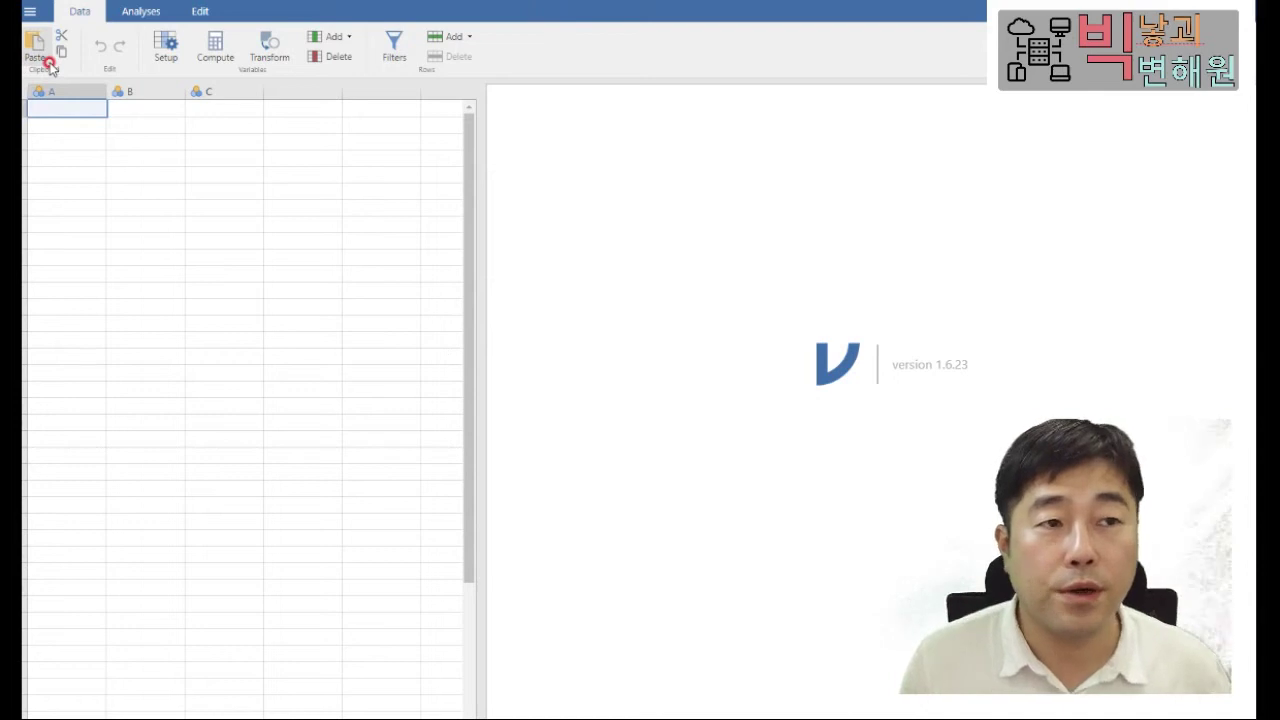
- Open the JohnsonJohnson data set from the R data sets folder of the data library
left_click(34, 12)
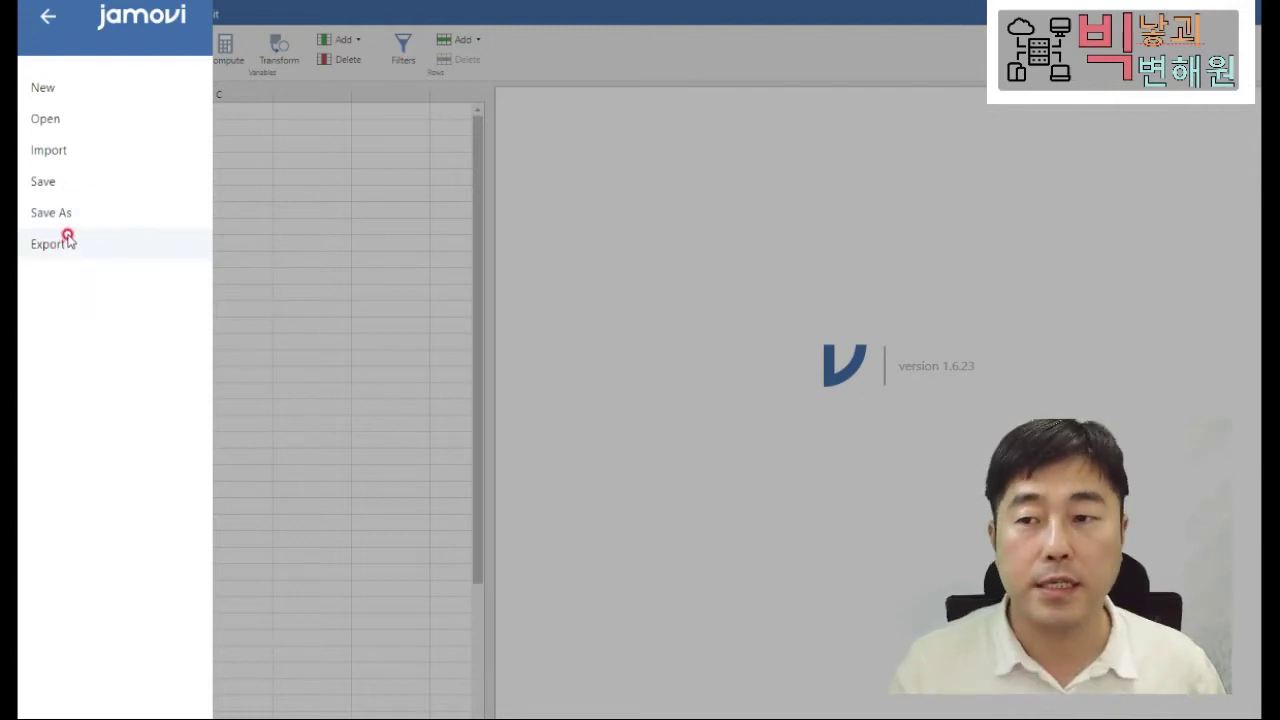
left_click(81, 135)
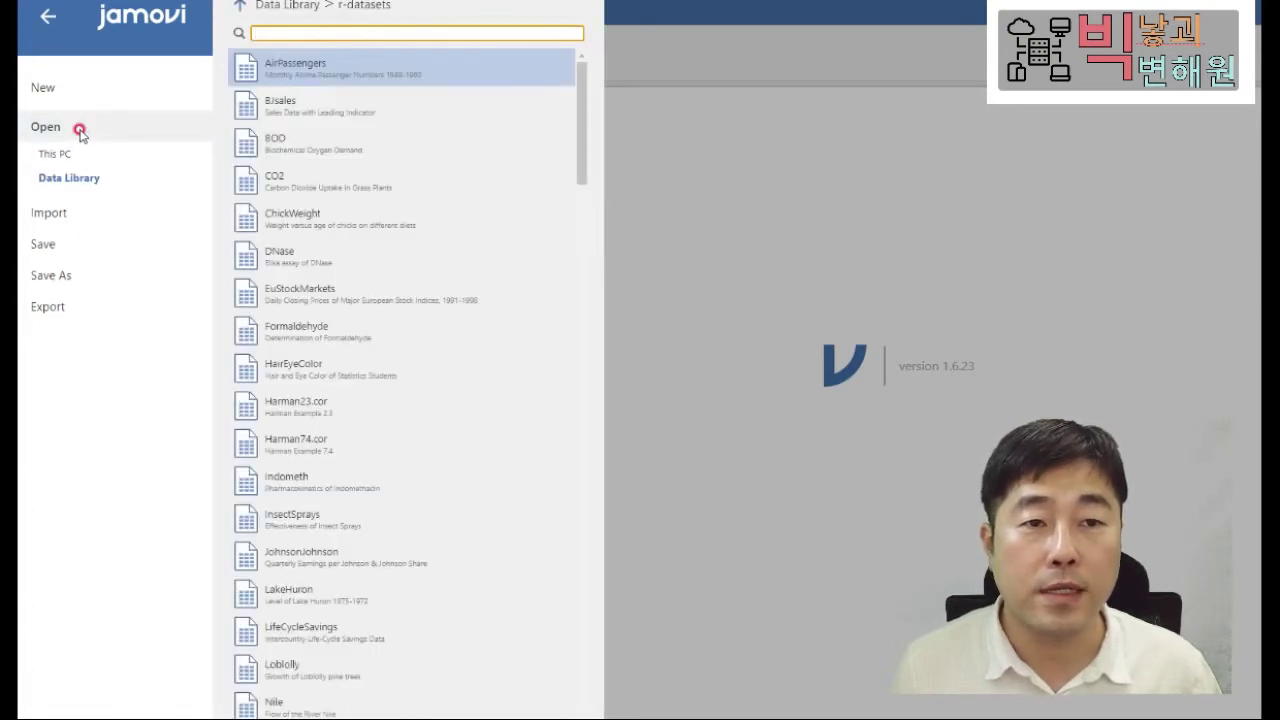
left_click(243, 7)
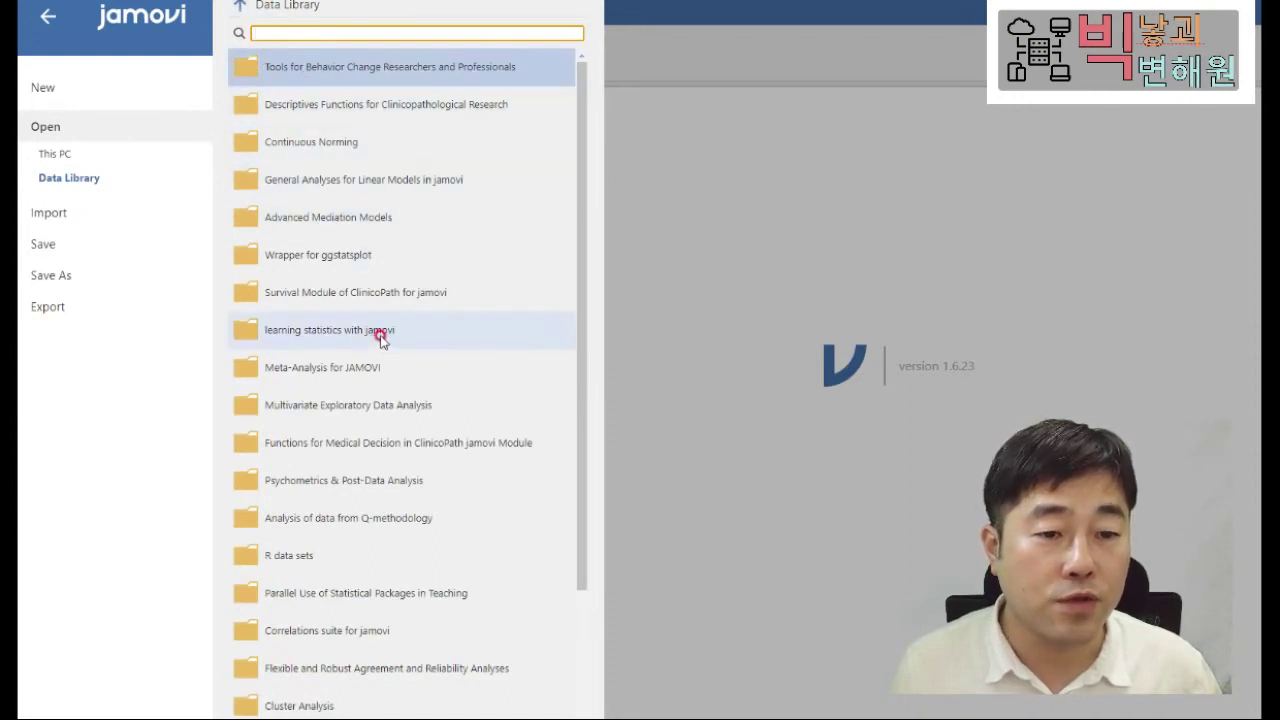
left_click(294, 556)
left_click(294, 552)
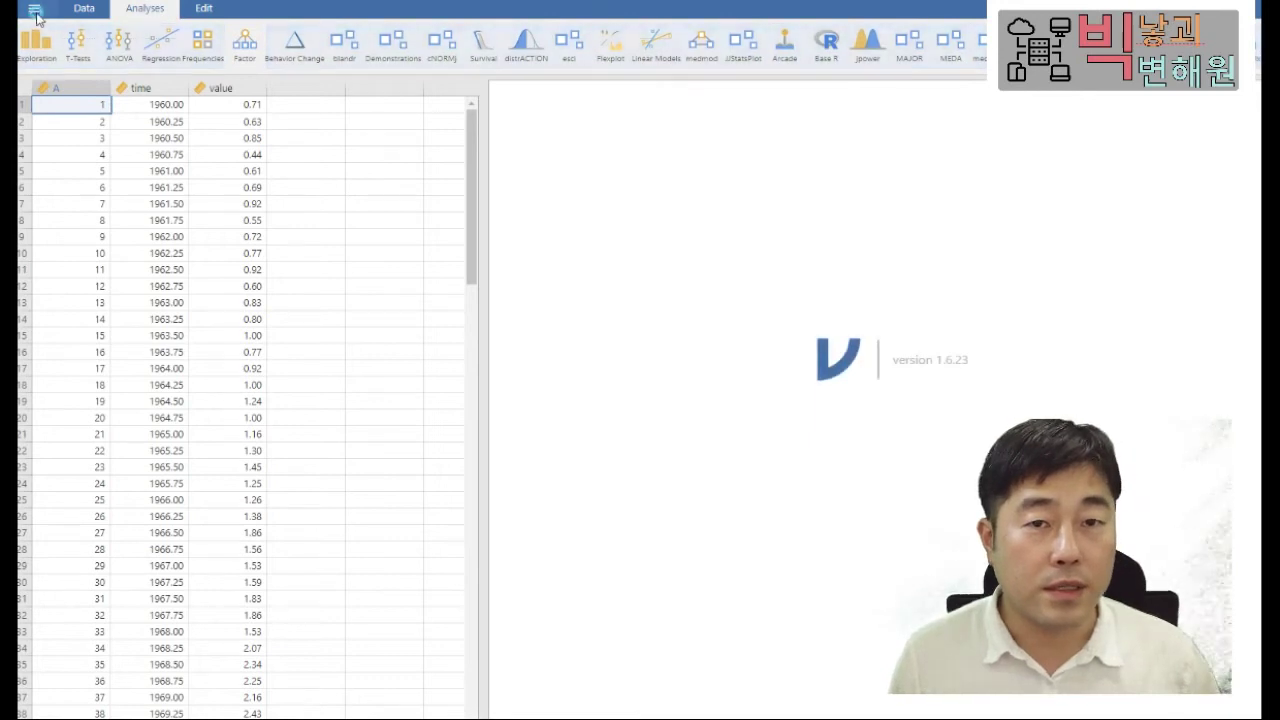
- Open the Harman23.cor data set from the data library's r-datasets folder and maximize its window
left_click(35, 12)
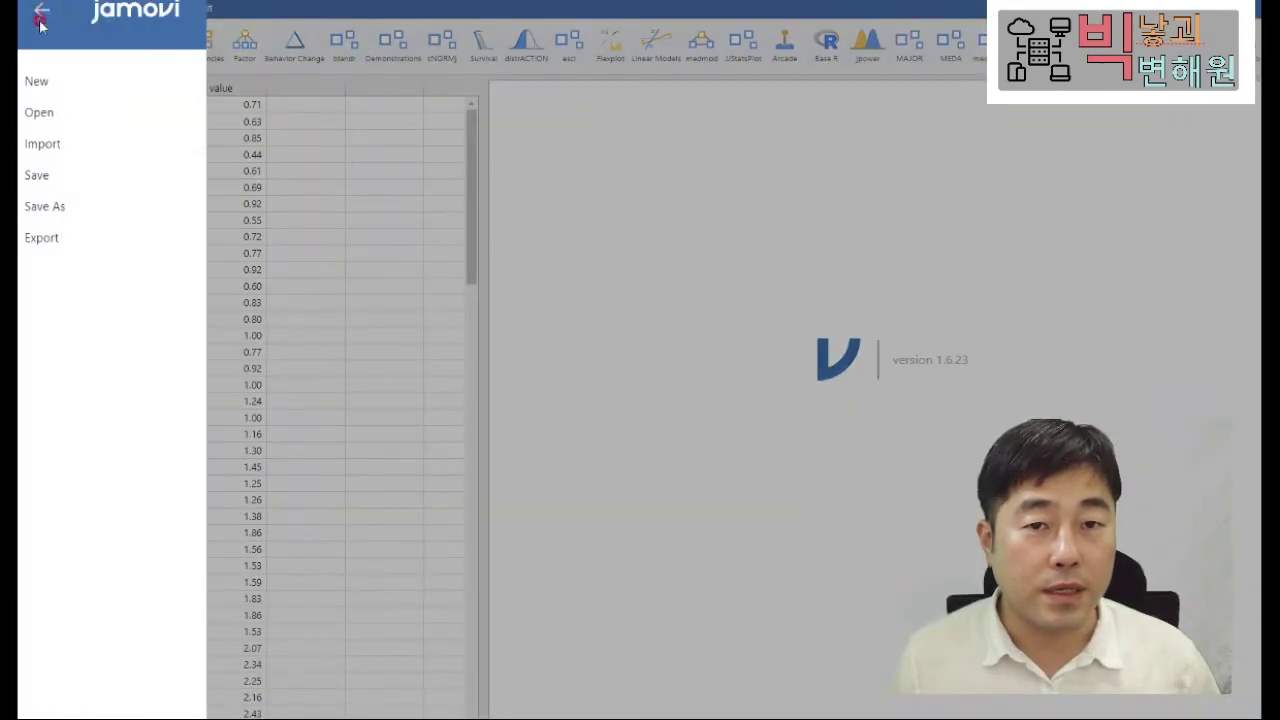
left_click(67, 111)
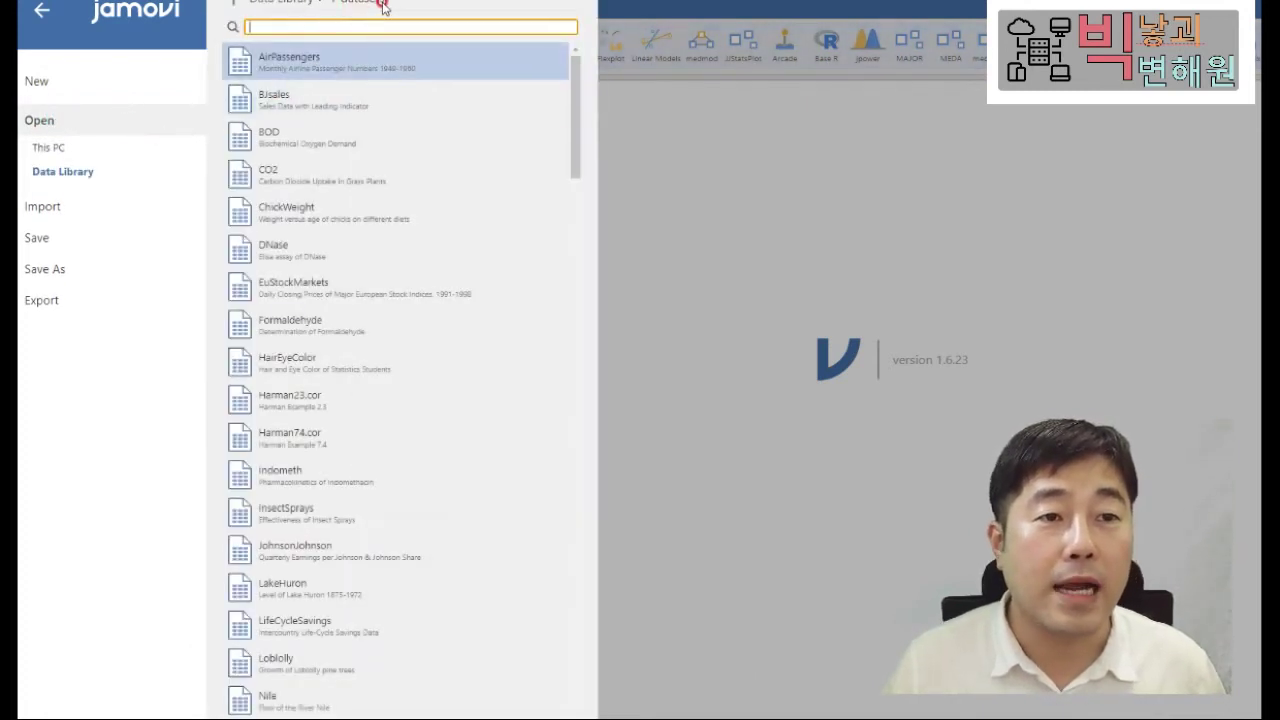
left_click(527, 4)
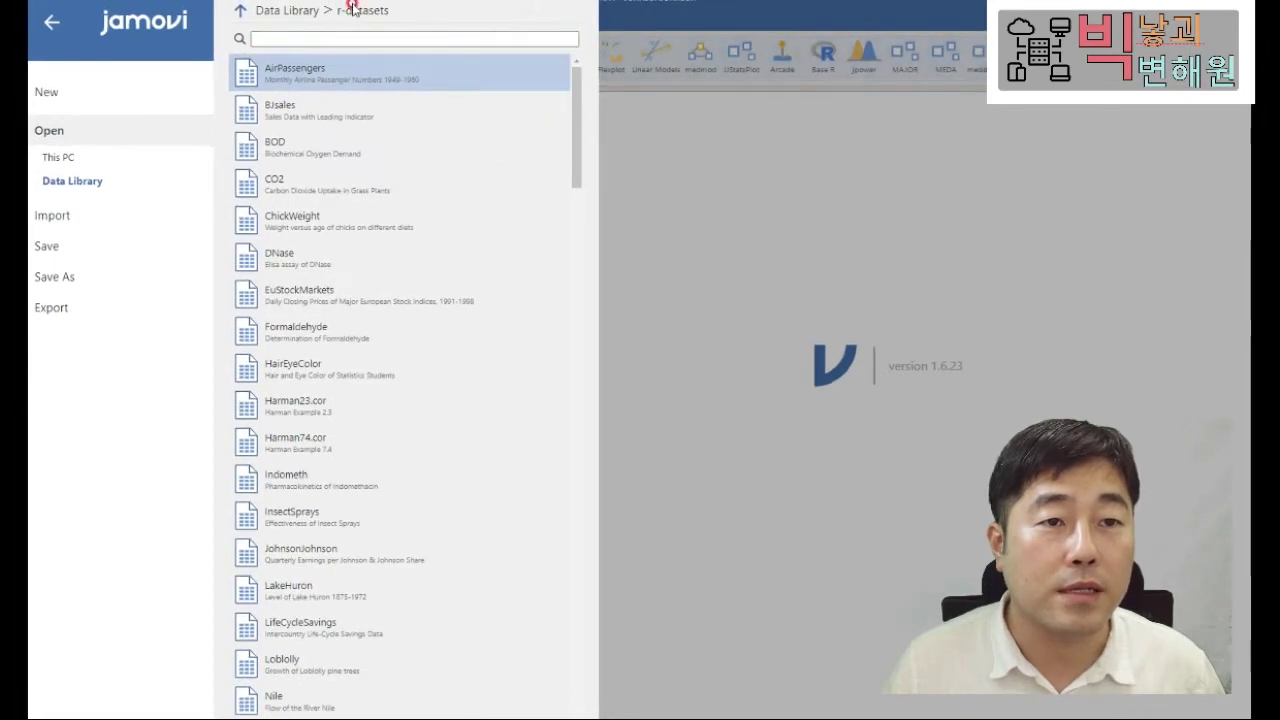
left_click(340, 67)
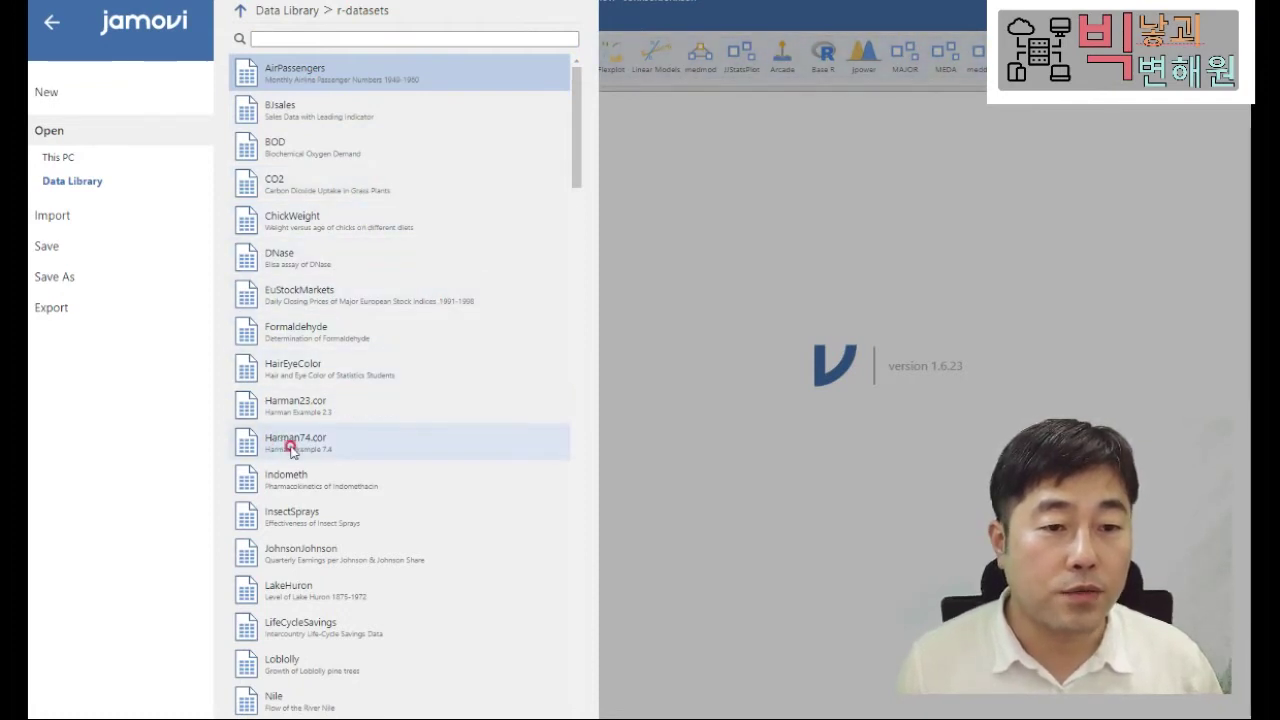
left_click(277, 408)
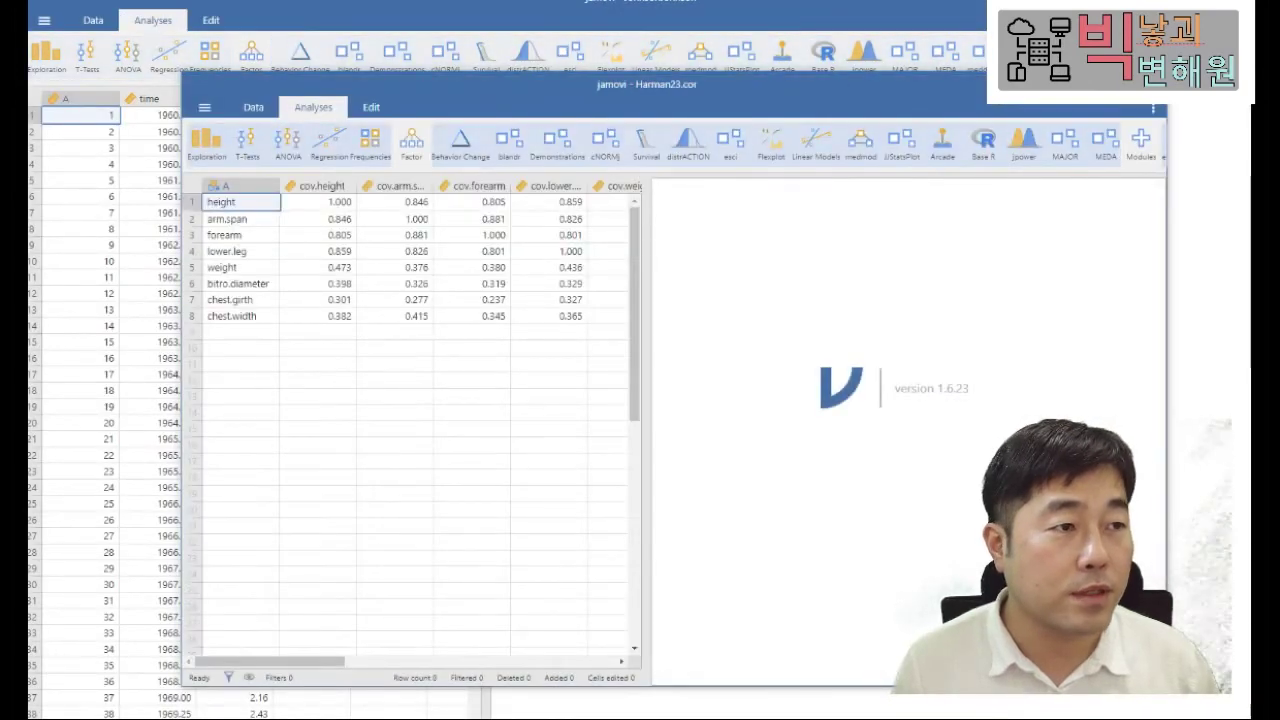
left_click_drag(990, 120, 923, 92)
double_click(923, 88)
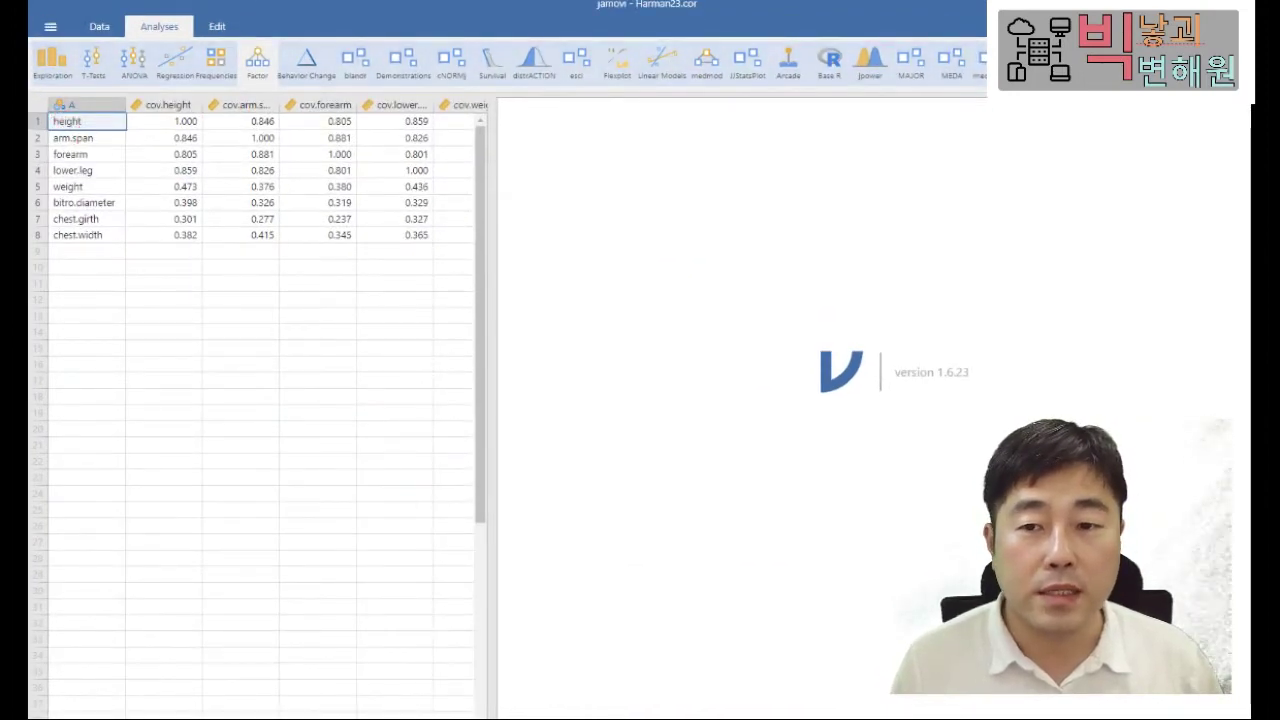
- Examine the top-level folders of the data library and return to the Harman23.cor data
left_click(50, 27)
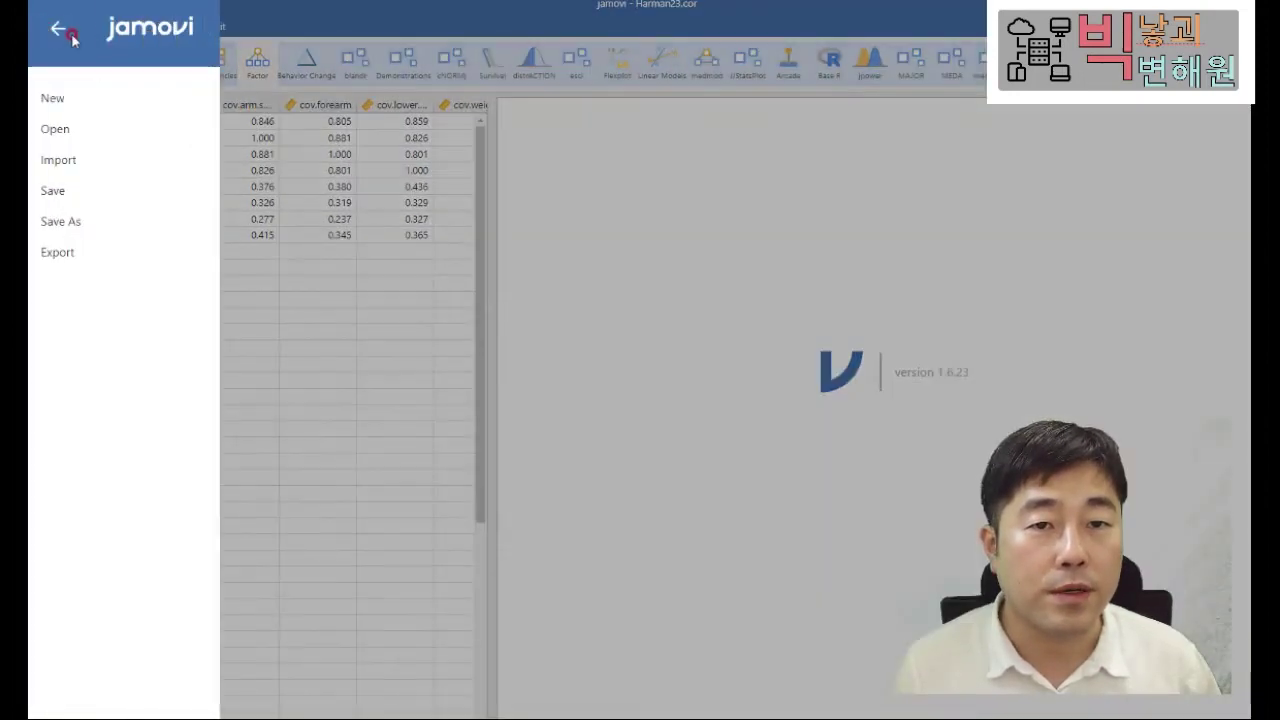
left_click(50, 27)
left_click(53, 29)
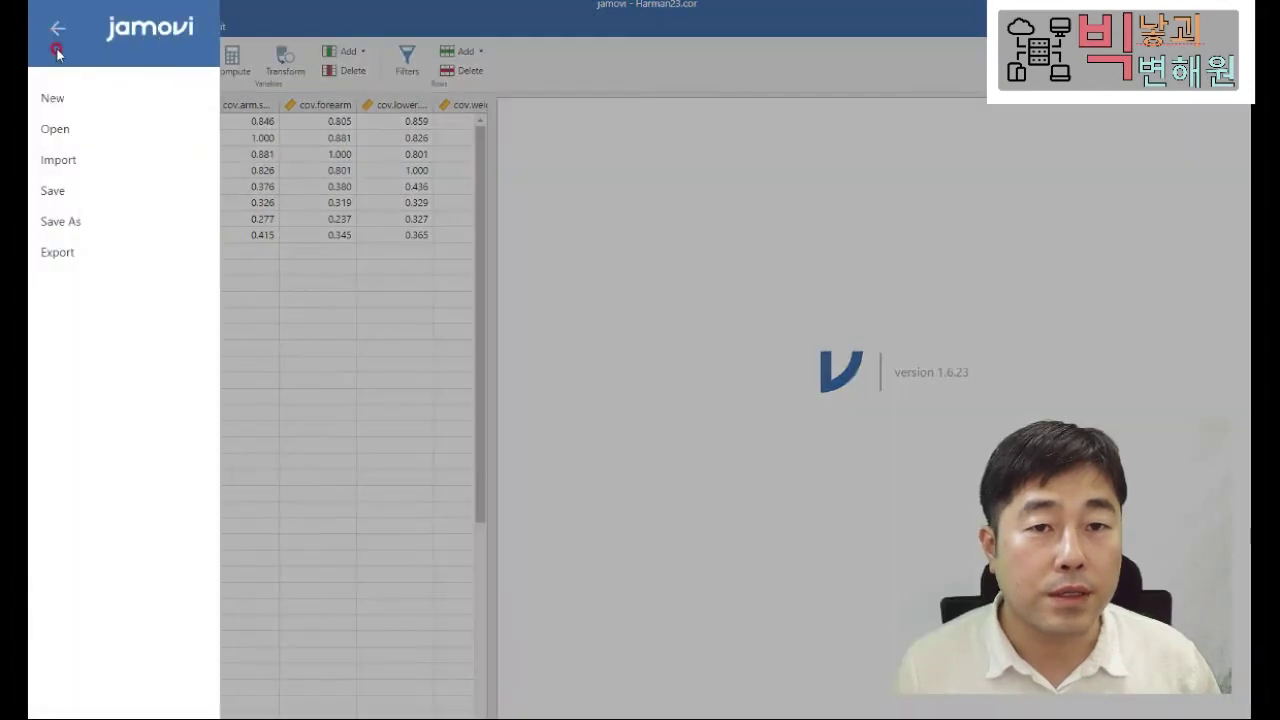
left_click(54, 128)
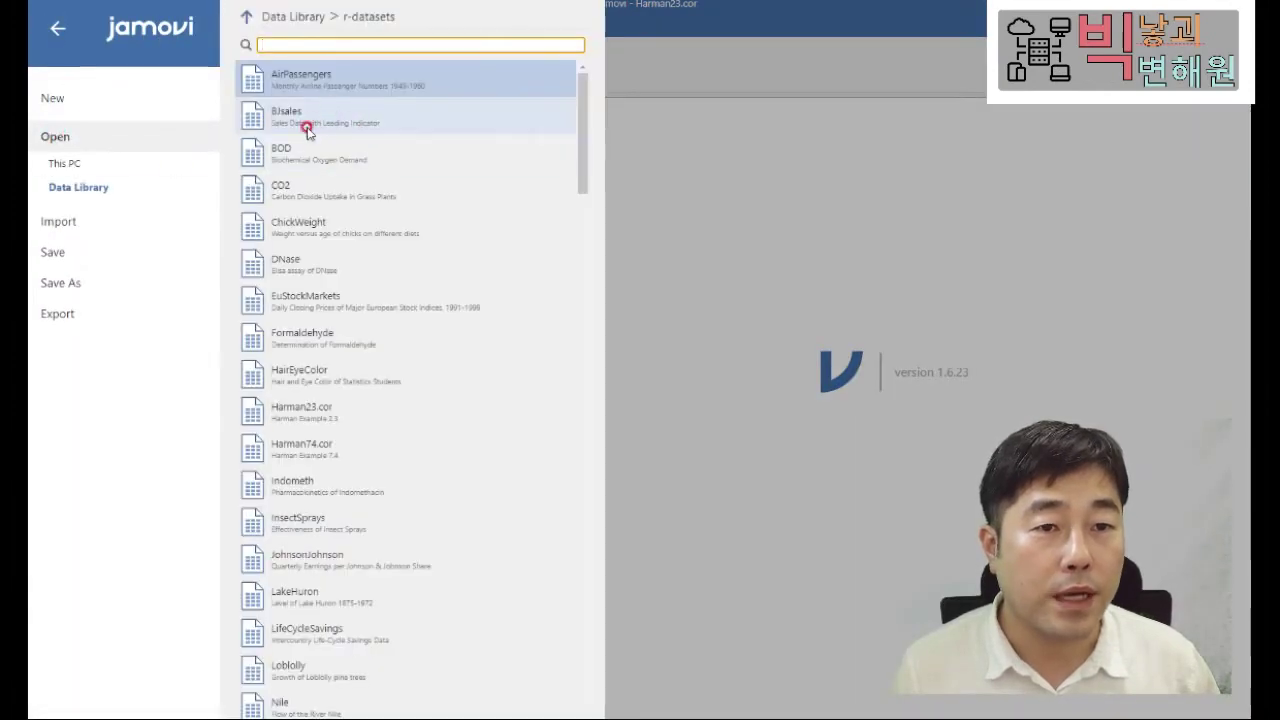
left_click(246, 20)
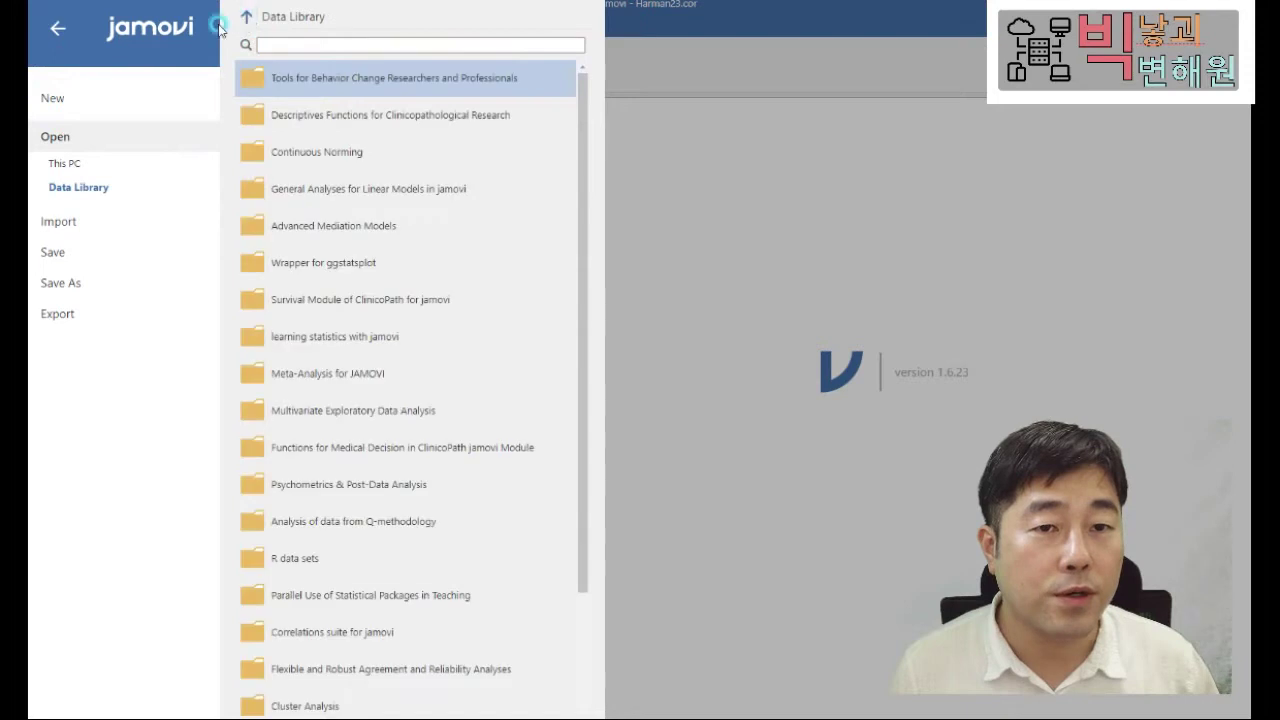
left_click(57, 28)
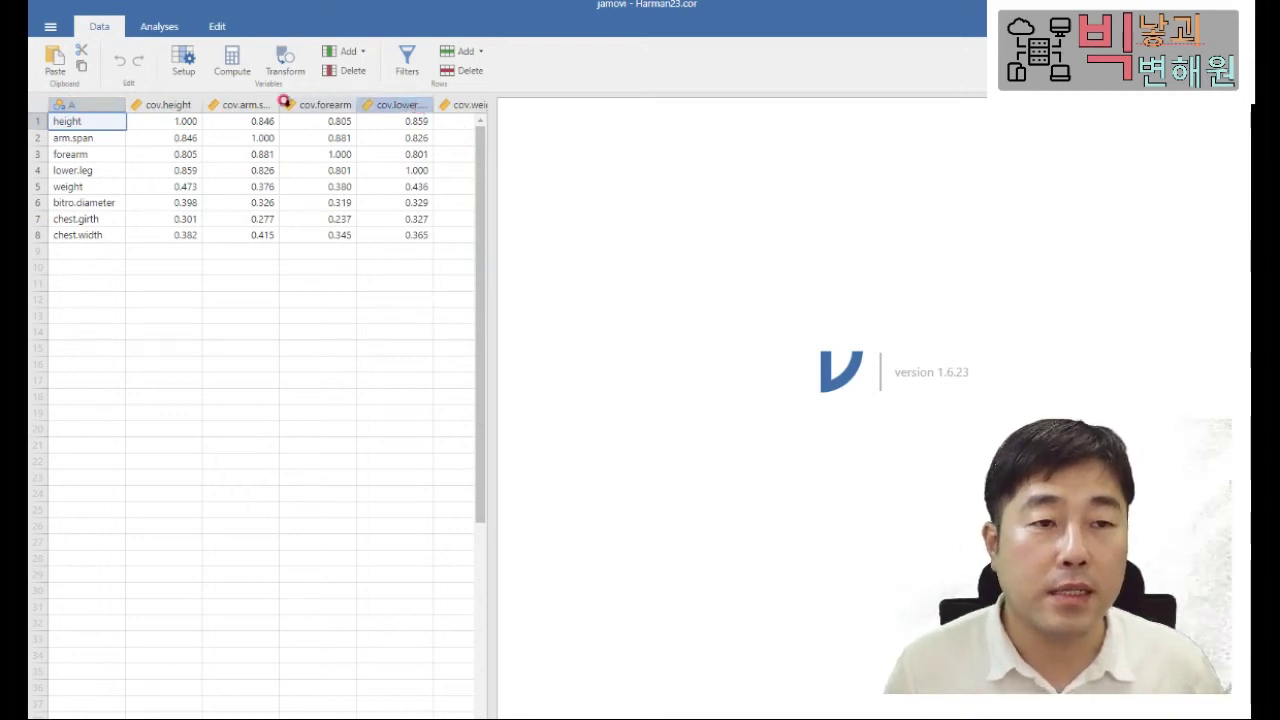
- Widen the data table to show all its columns and rename variable A to gender
left_click_drag(485, 299, 977, 386)
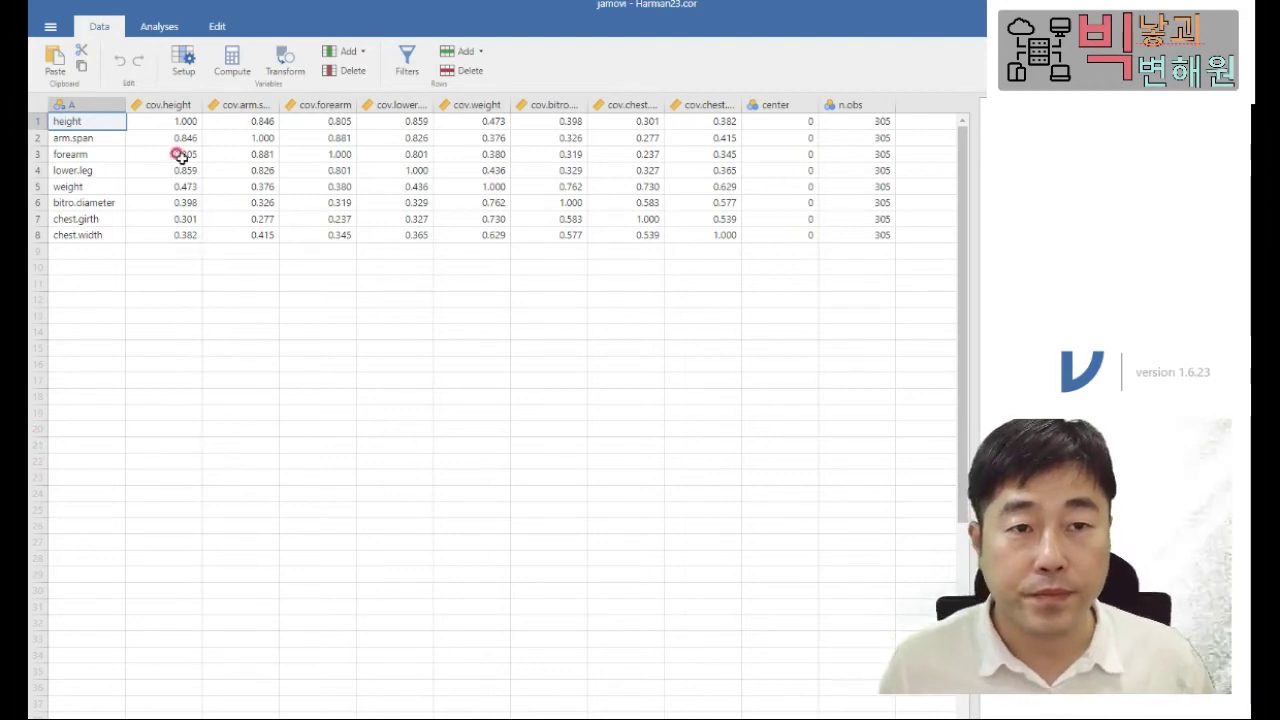
left_click(190, 62)
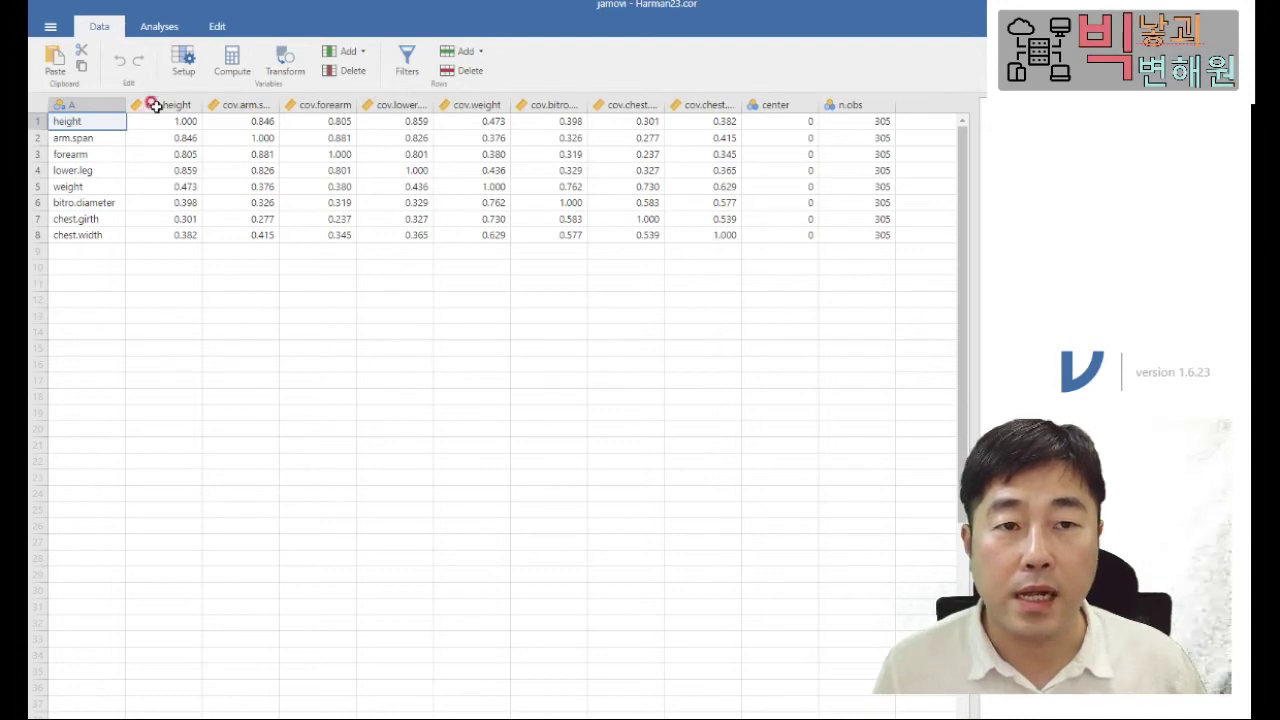
left_click(192, 75)
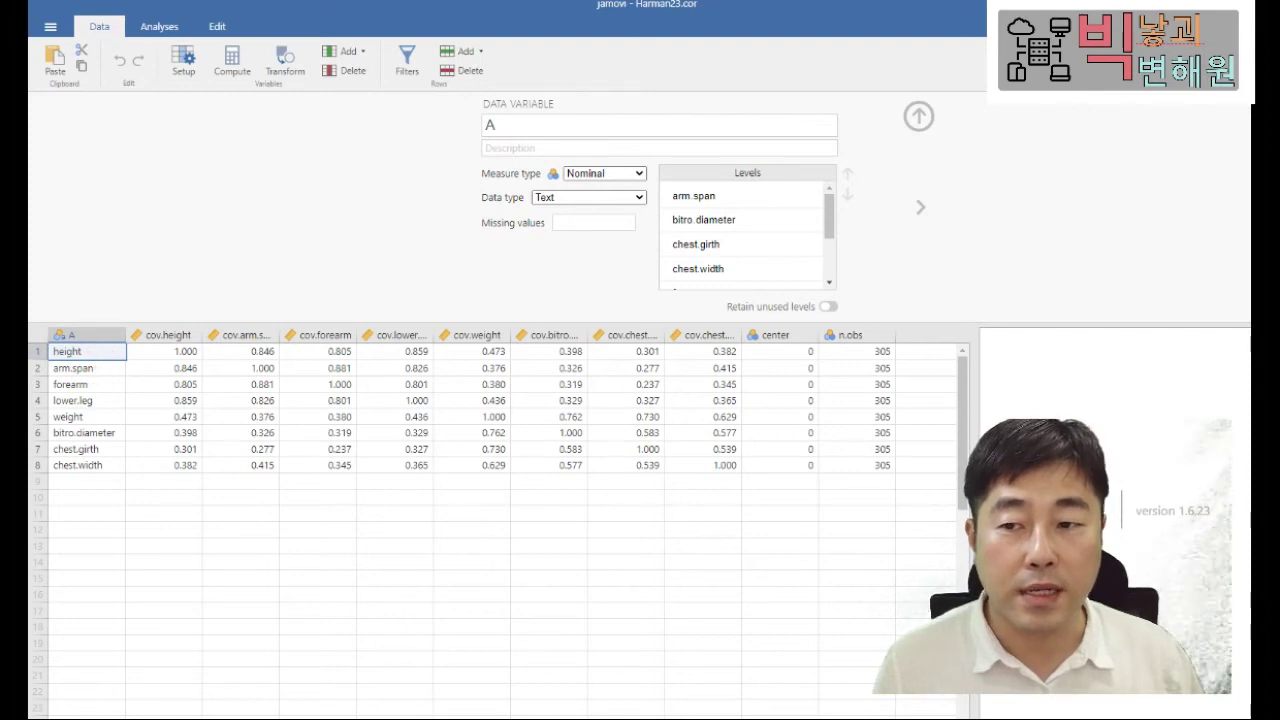
left_click(510, 124)
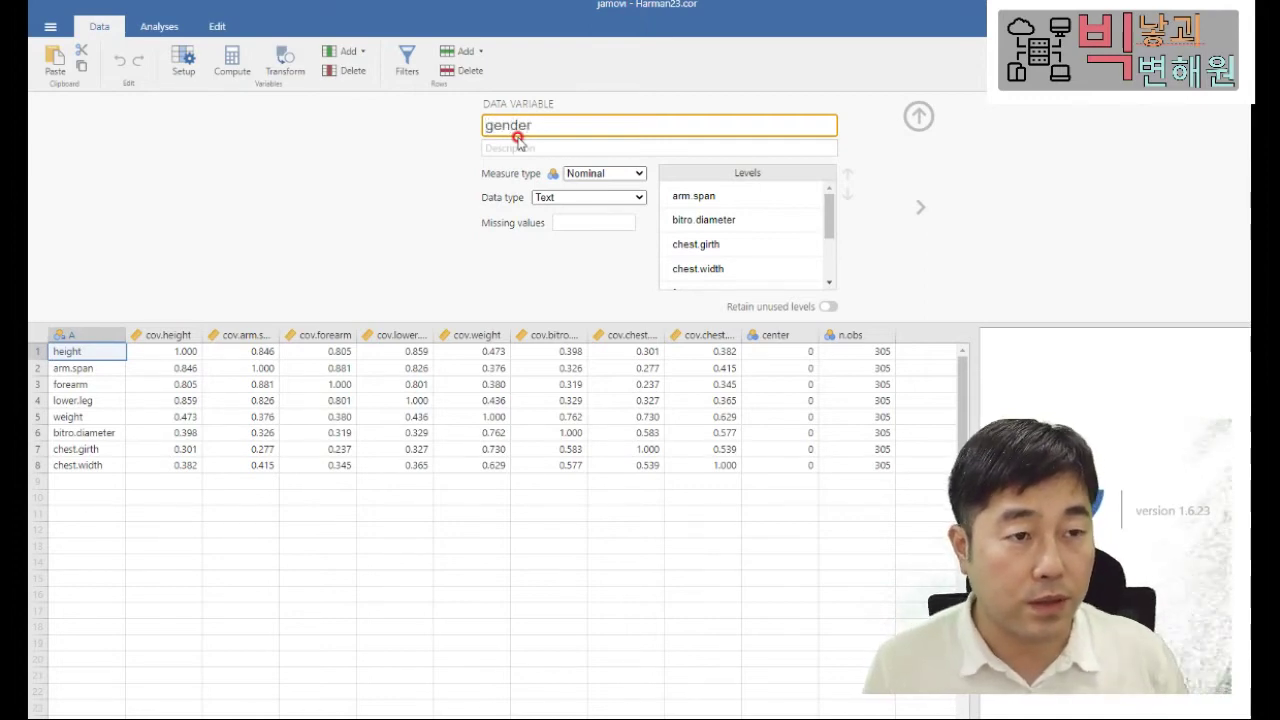
- Give the gender variable the description "male 1, female 2"
left_click(494, 146)
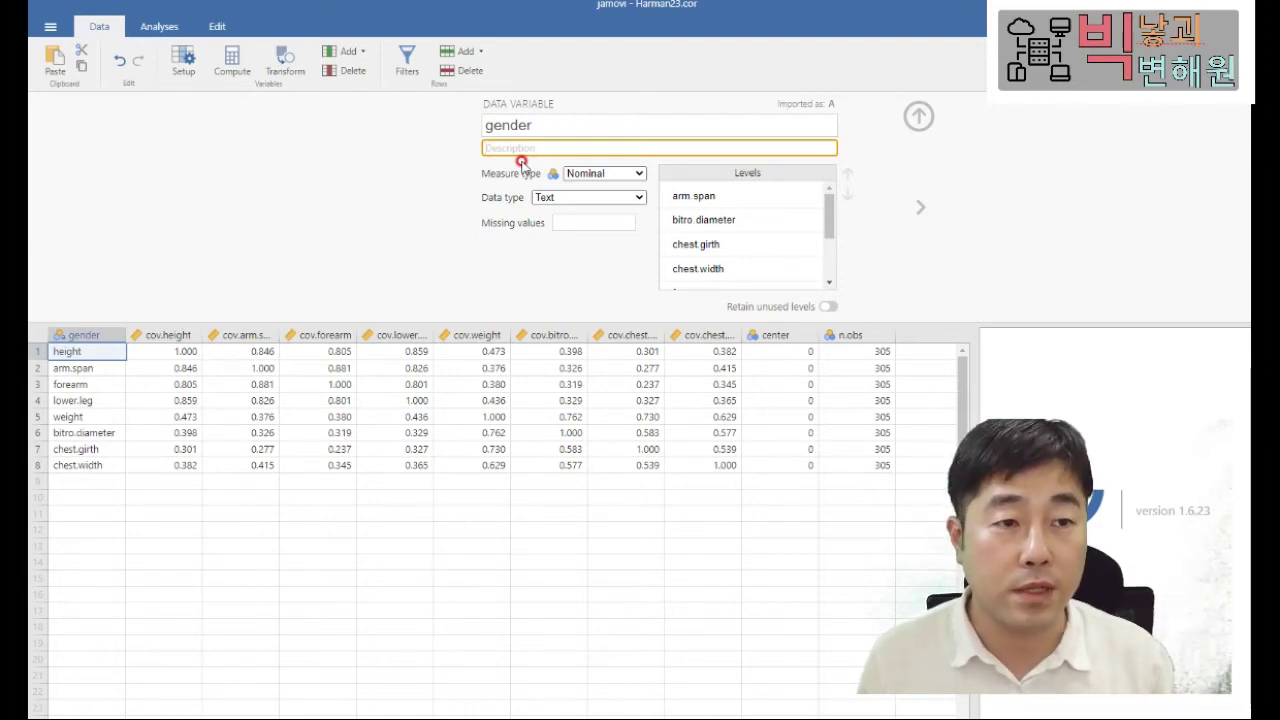
type("male 1,")
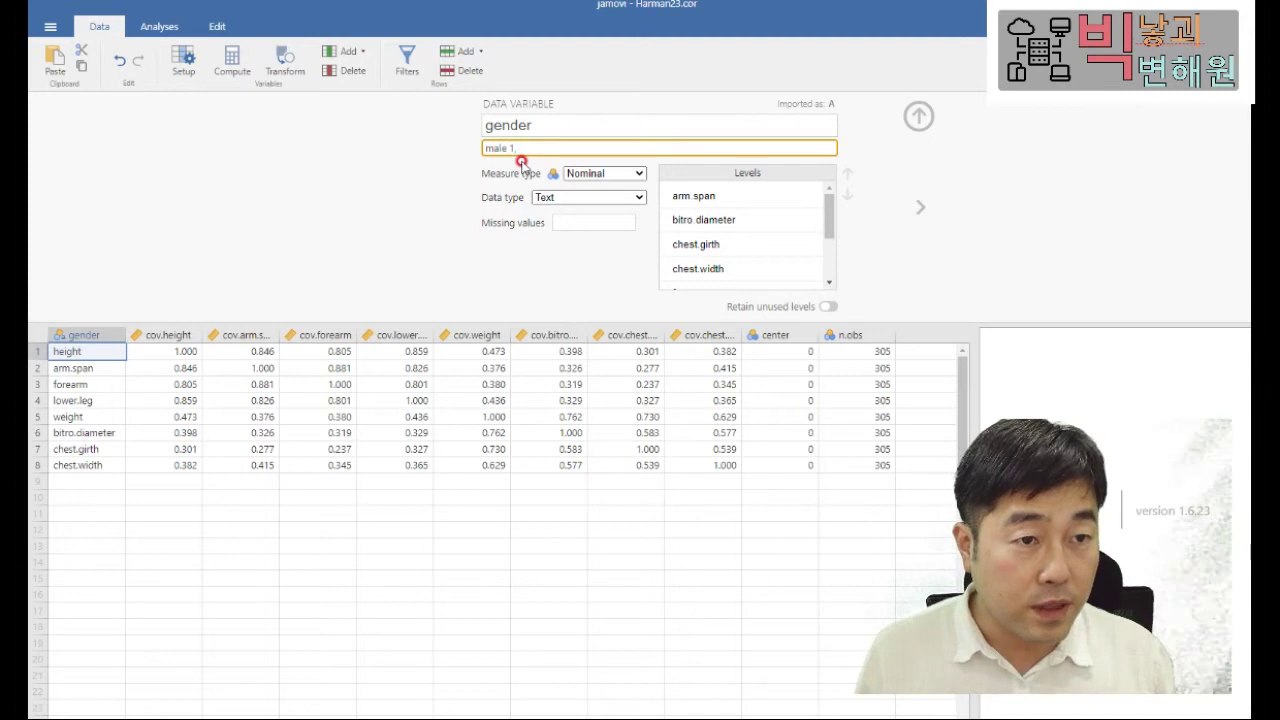
type(" female 2")
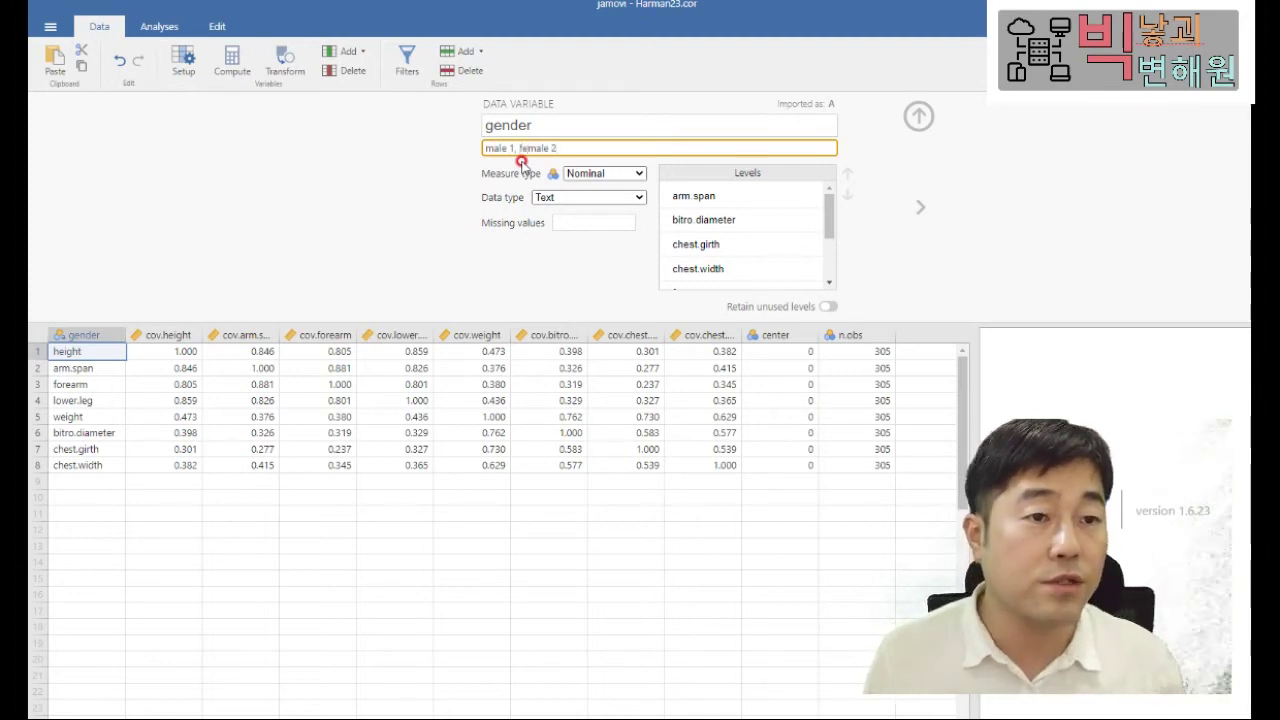
left_click(426, 187)
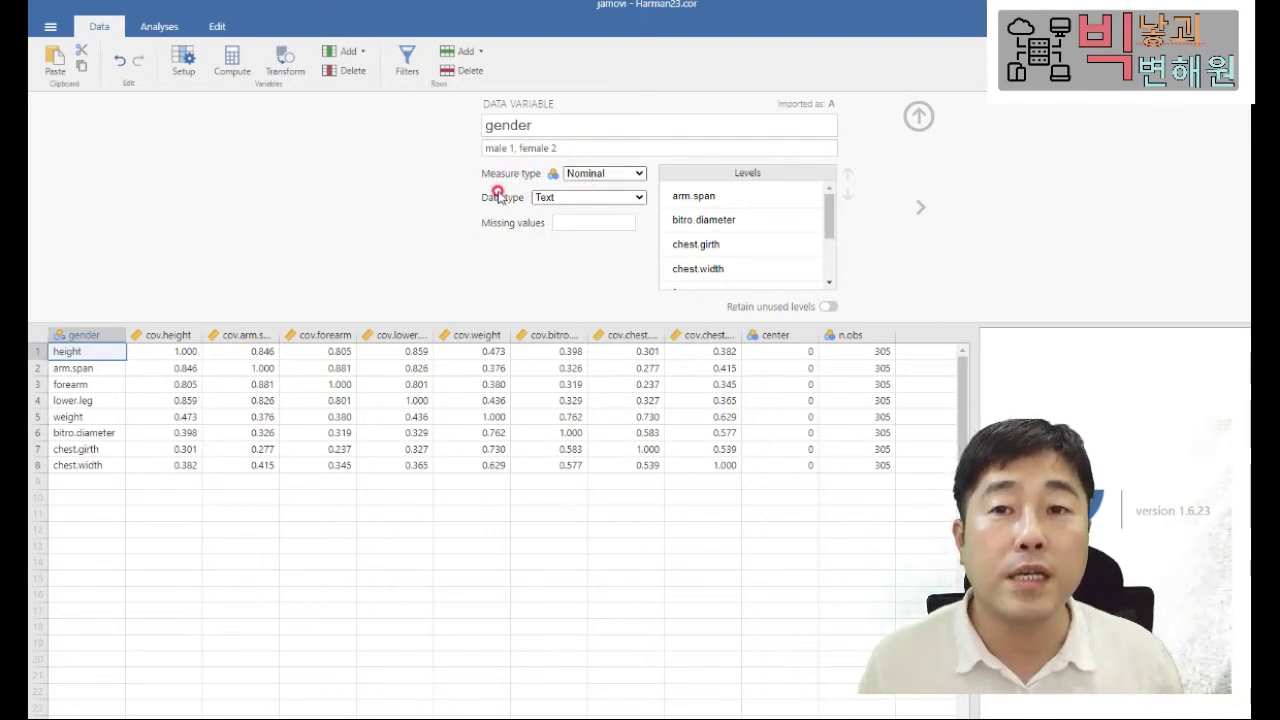
- Examine the measure types and data types available for the gender variable
left_click(585, 175)
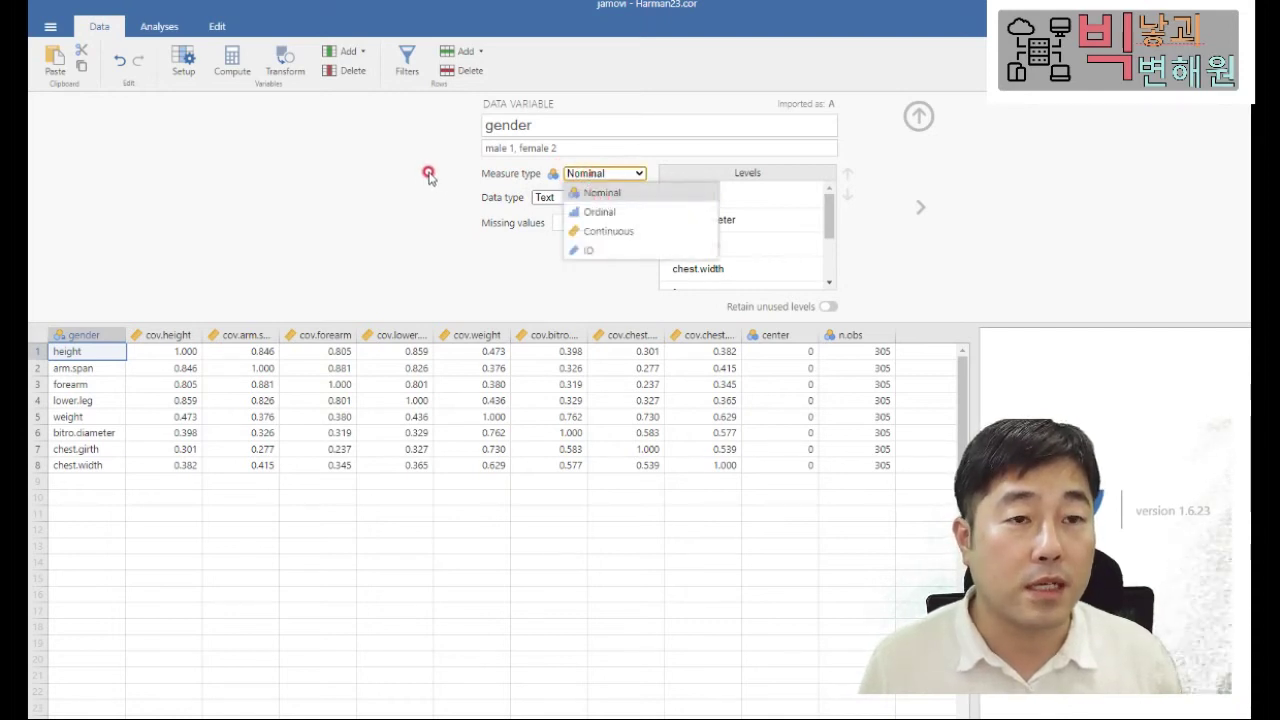
left_click(368, 178)
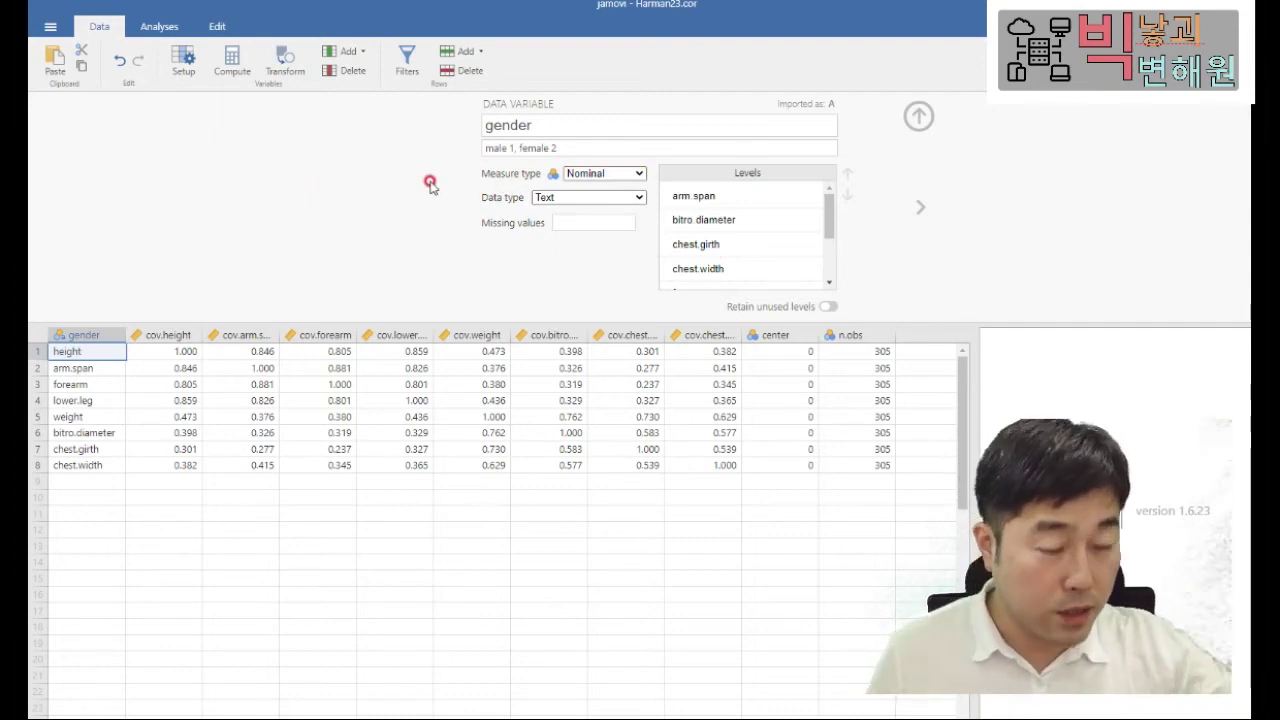
left_click(635, 175)
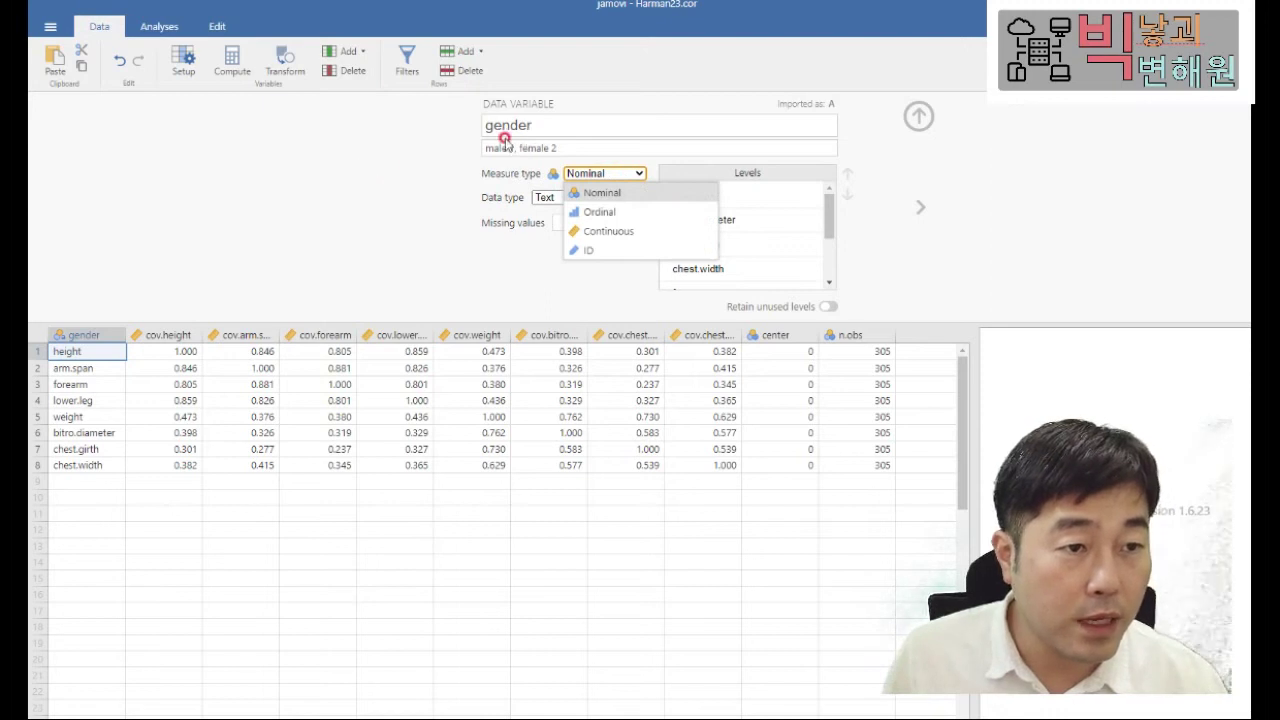
left_click(637, 180)
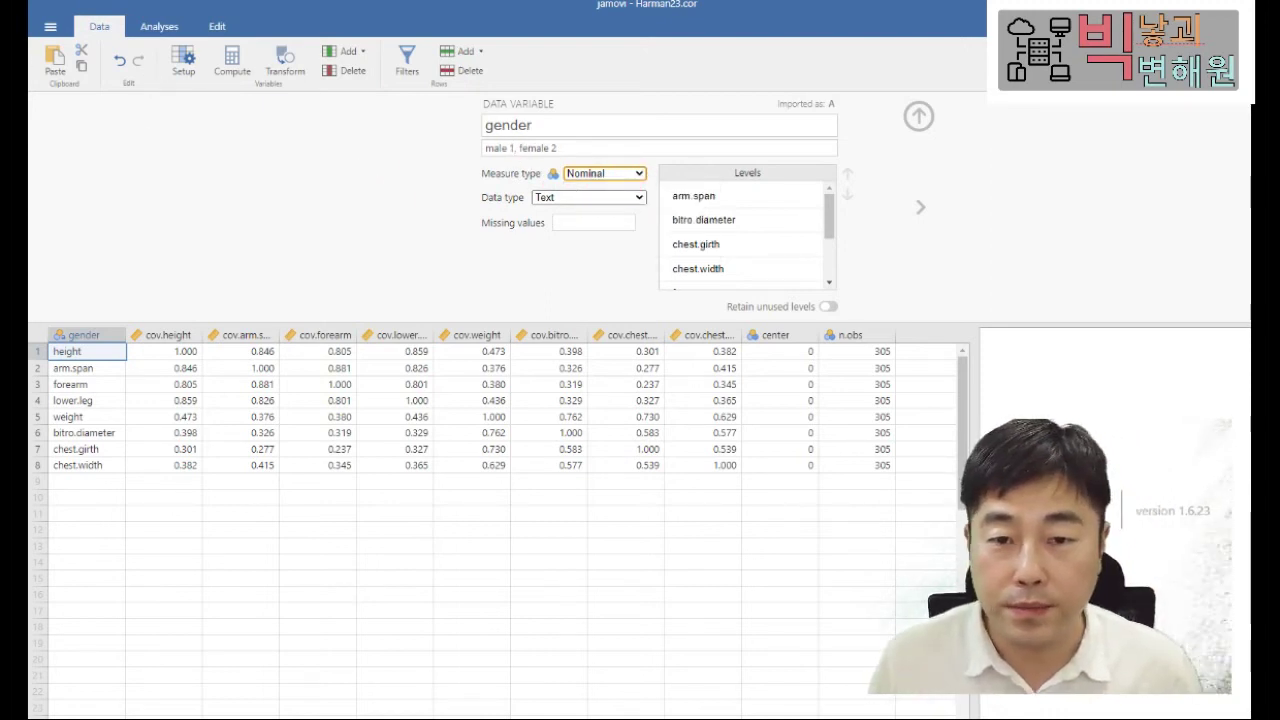
left_click(606, 178)
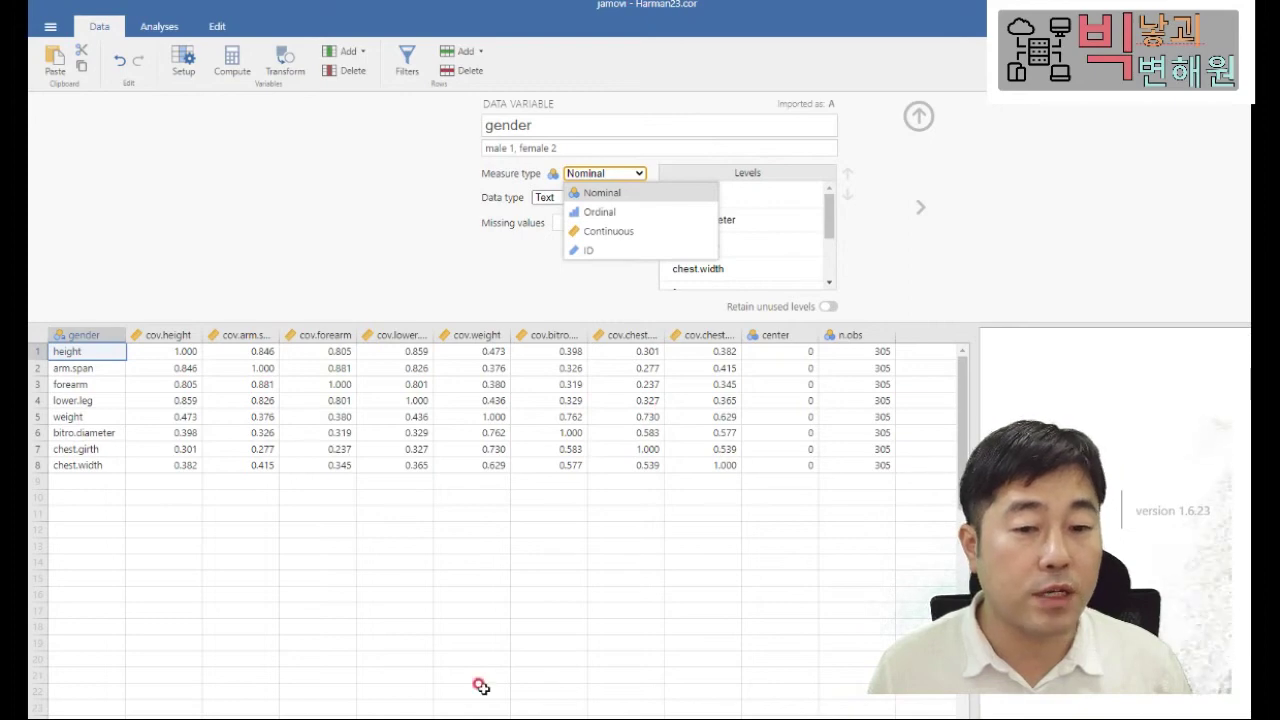
left_click(529, 223)
left_click(674, 231)
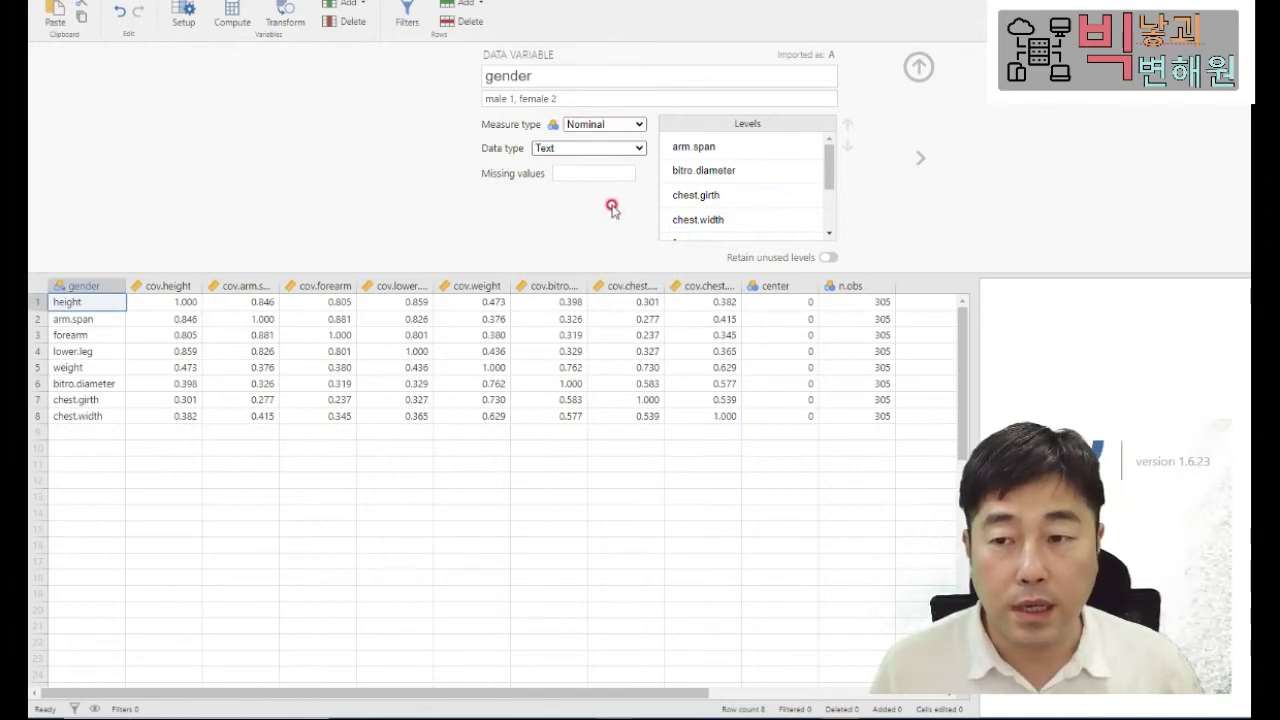
left_click(632, 148)
left_click(470, 149)
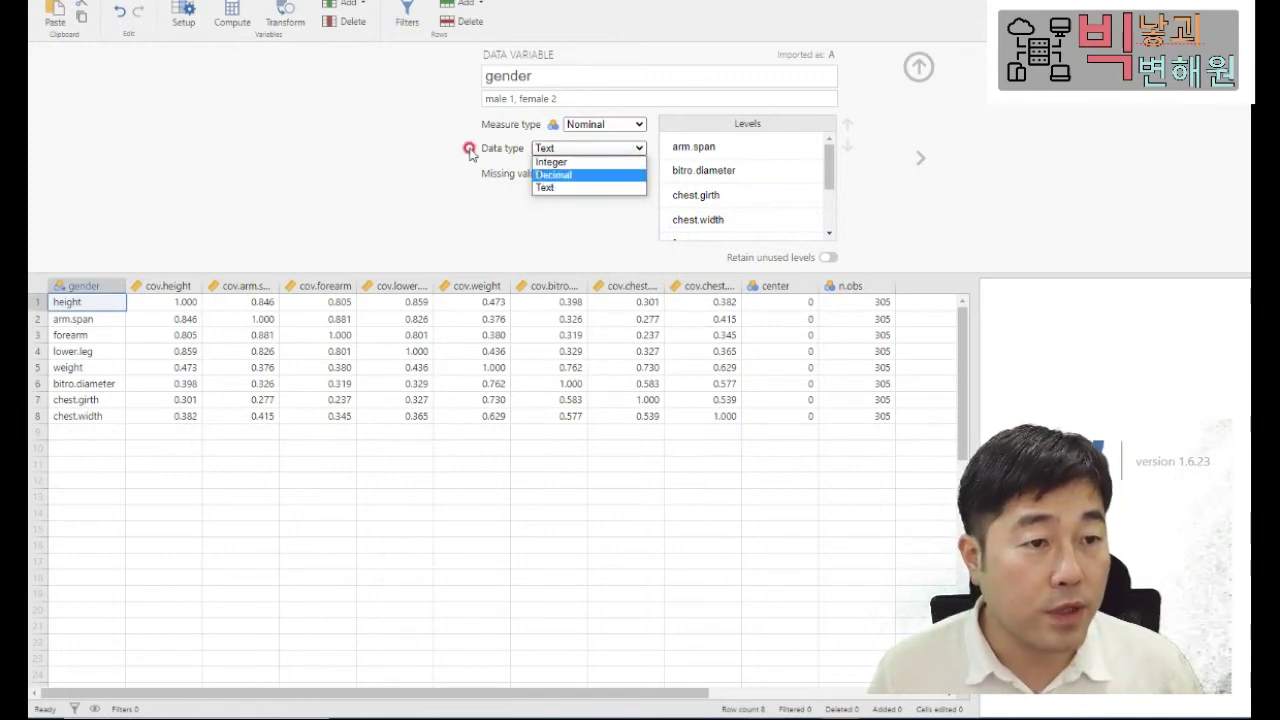
- Set the gender variable's measure type to Nominal and its data type to Text
left_click(610, 124)
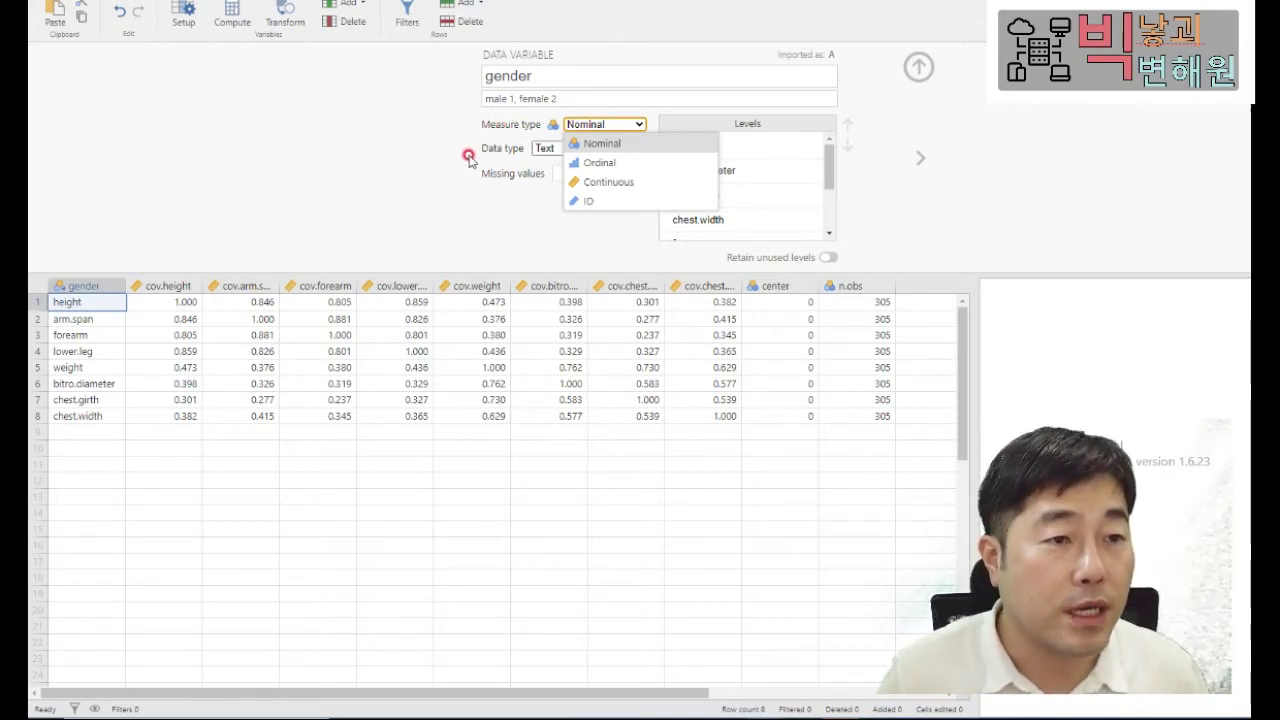
left_click(469, 160)
left_click(606, 124)
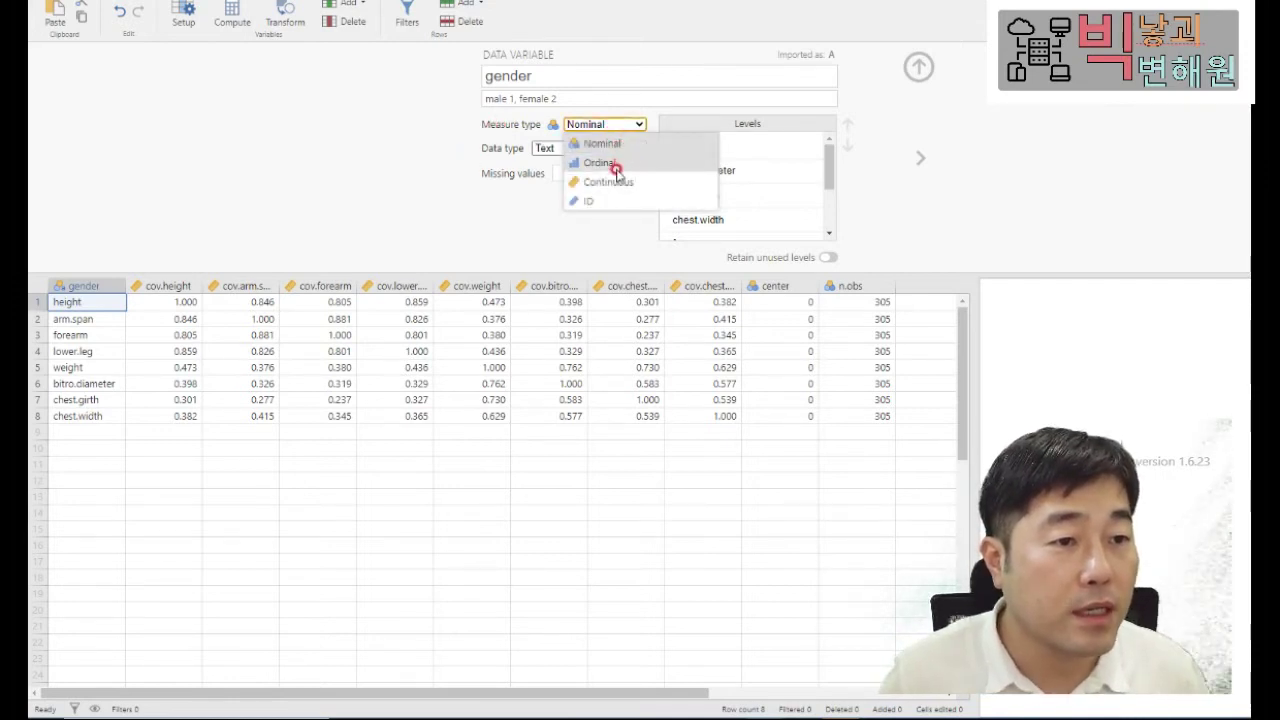
left_click(612, 143)
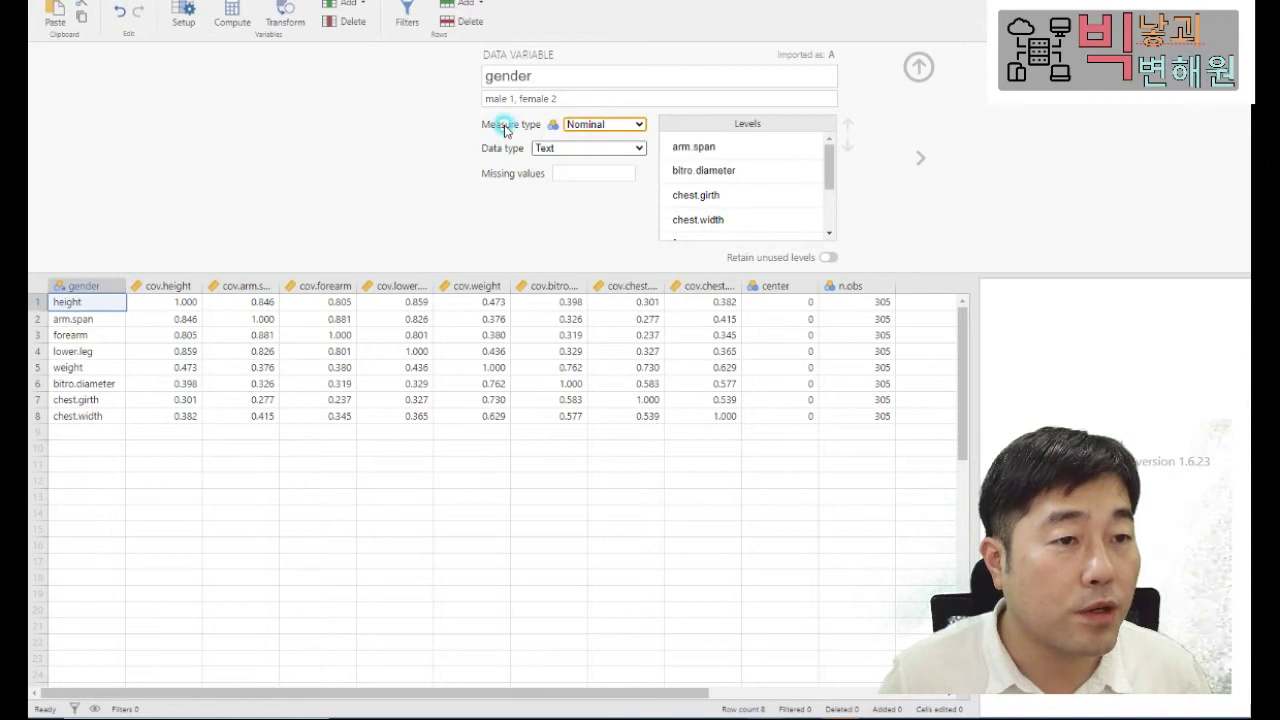
left_click(548, 150)
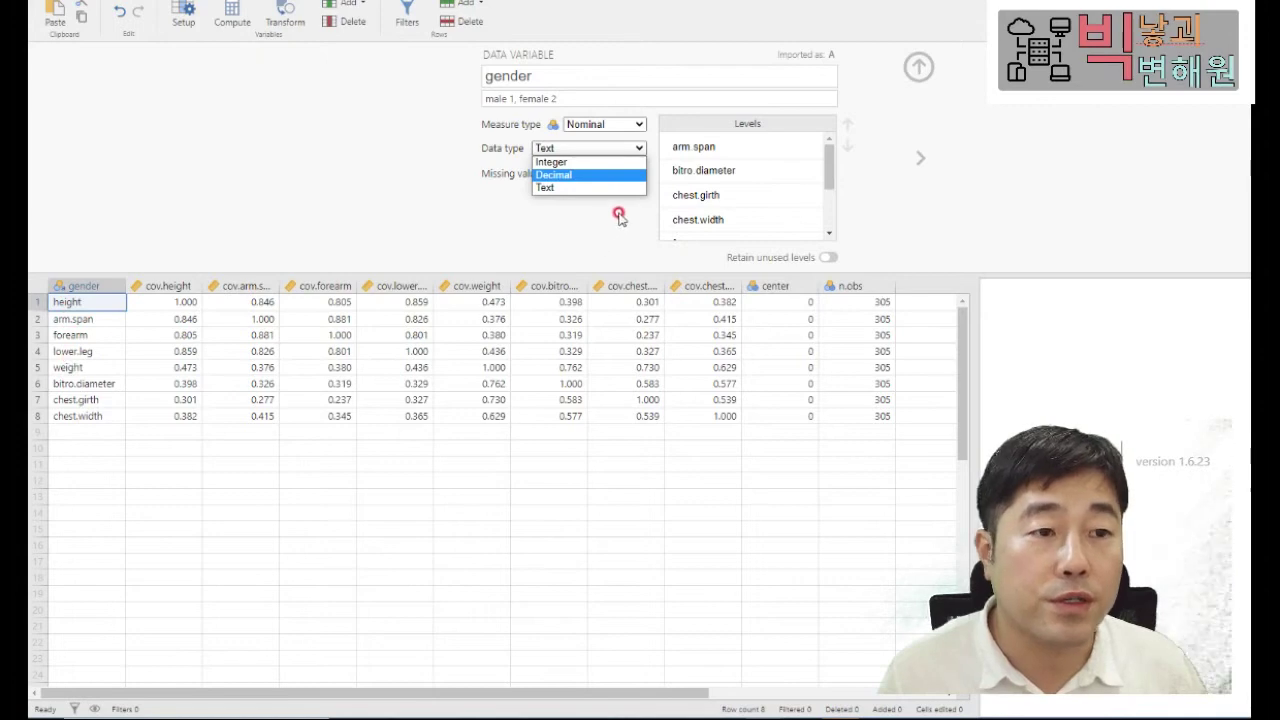
left_click(560, 187)
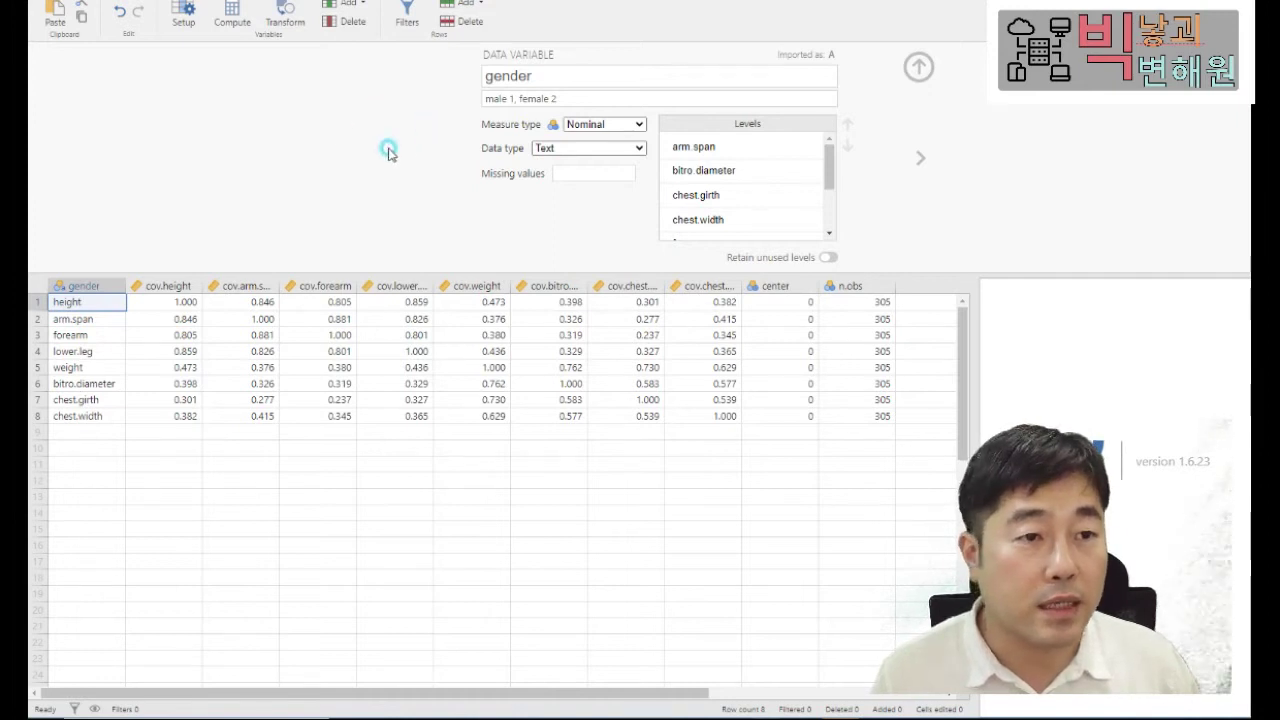
- Add a new data variable in the empty column after n.obs
left_click(905, 287)
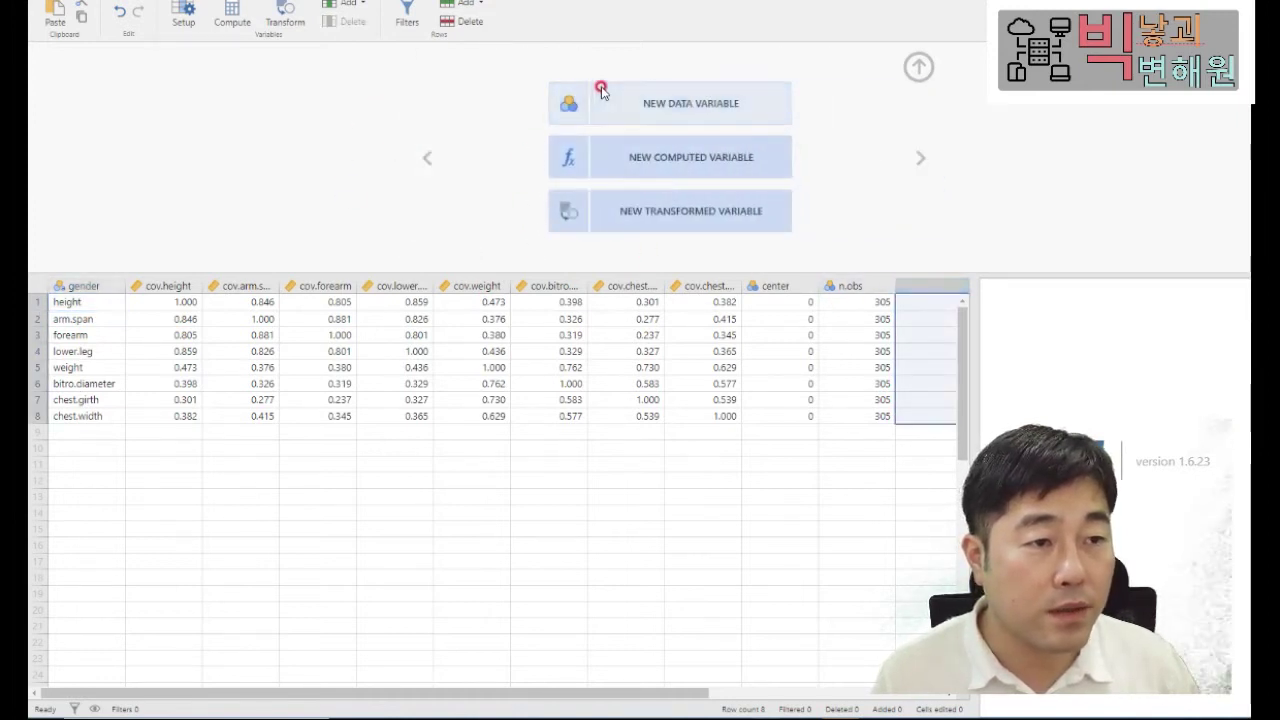
left_click(603, 100)
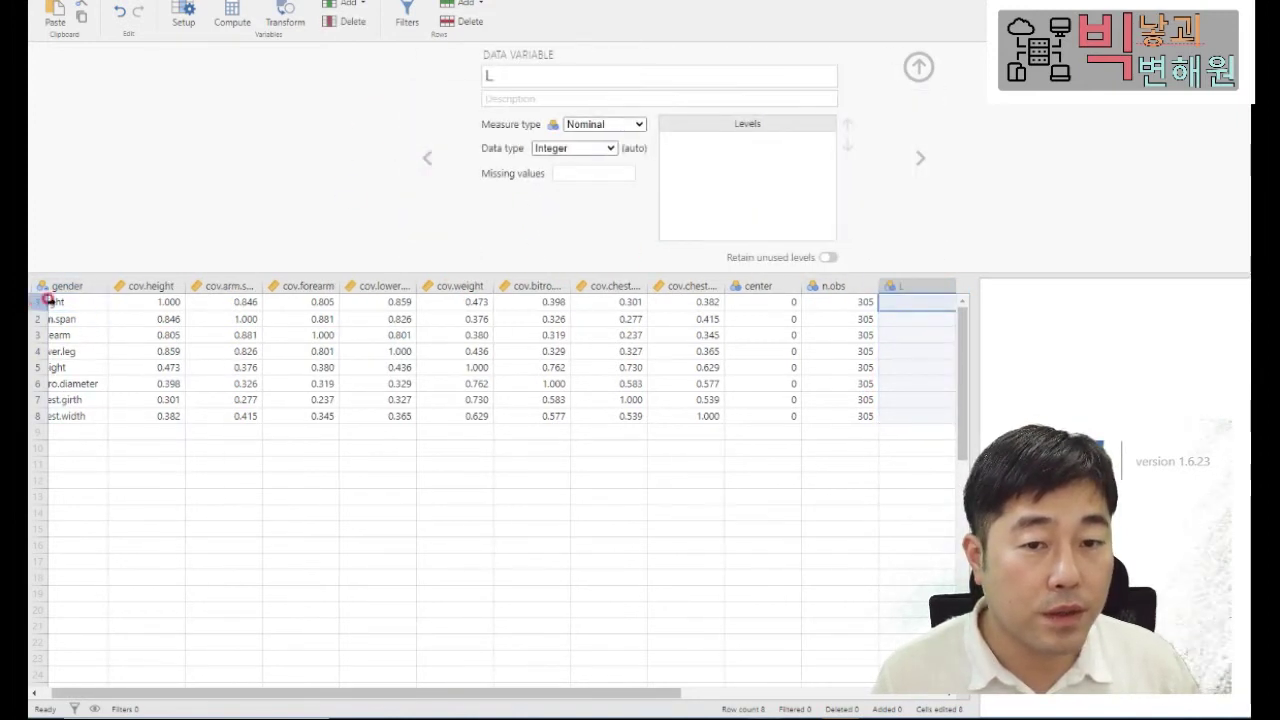
- Rename the gender variable to "no"
left_click(100, 287)
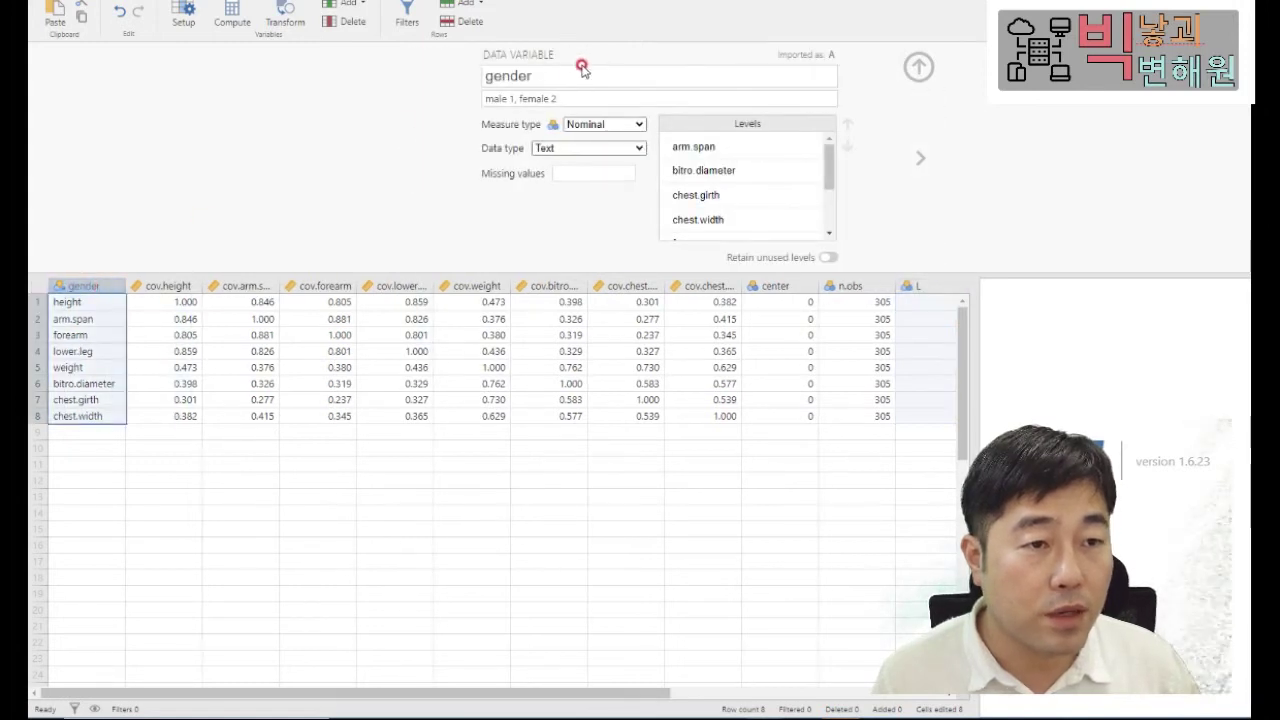
left_click_drag(580, 68, 423, 86)
key("BackSpace")
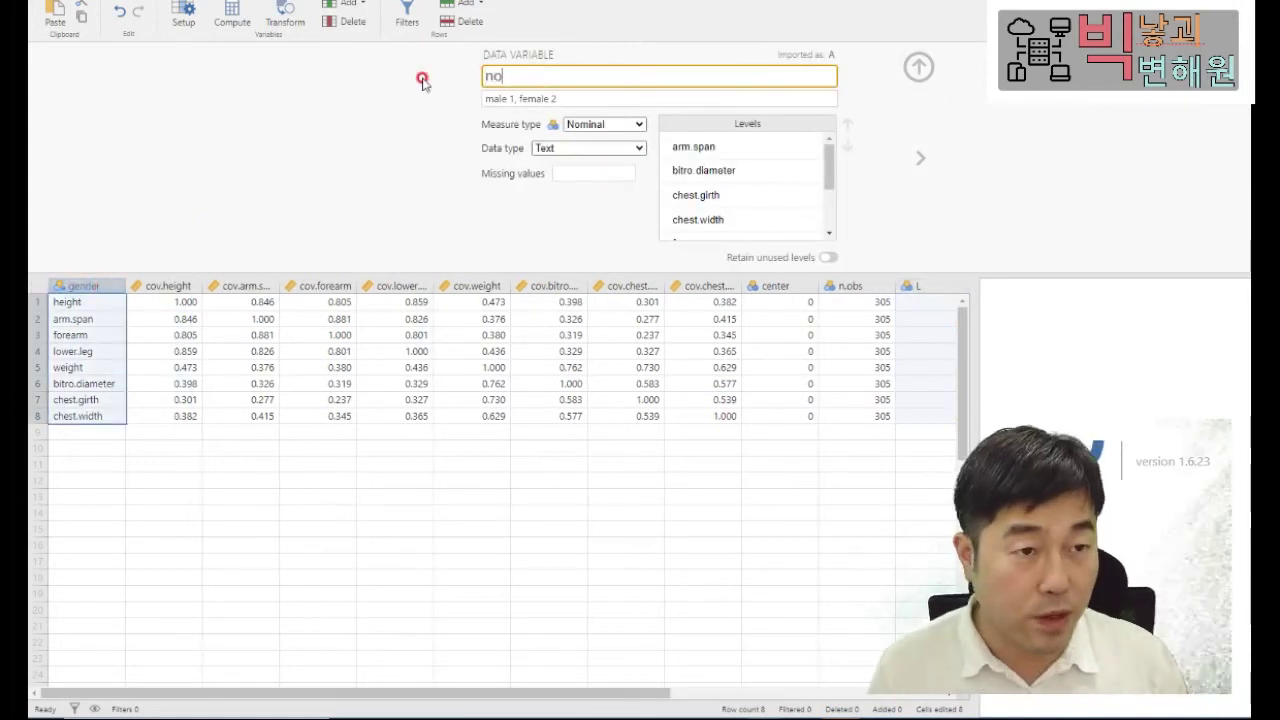
type("no")
key("Return")
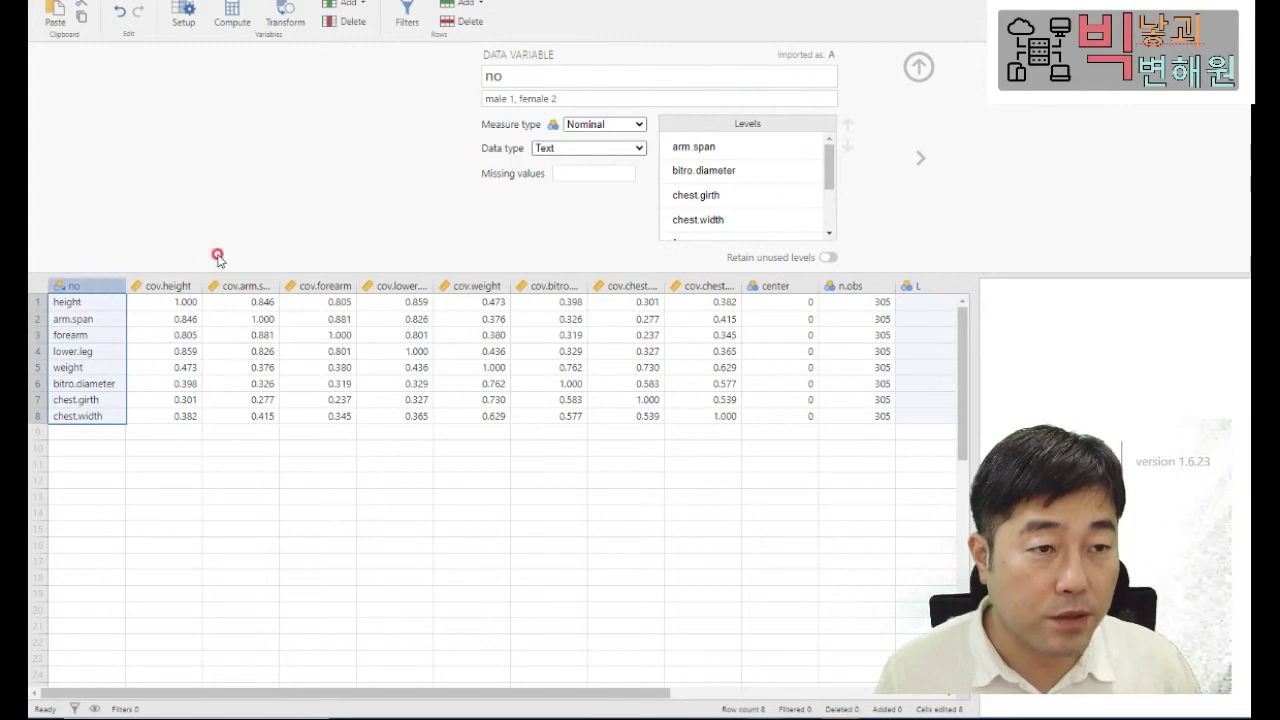
- Rename variable L to "new" and keep its measure type as Nominal
left_click(926, 298)
left_click(486, 70)
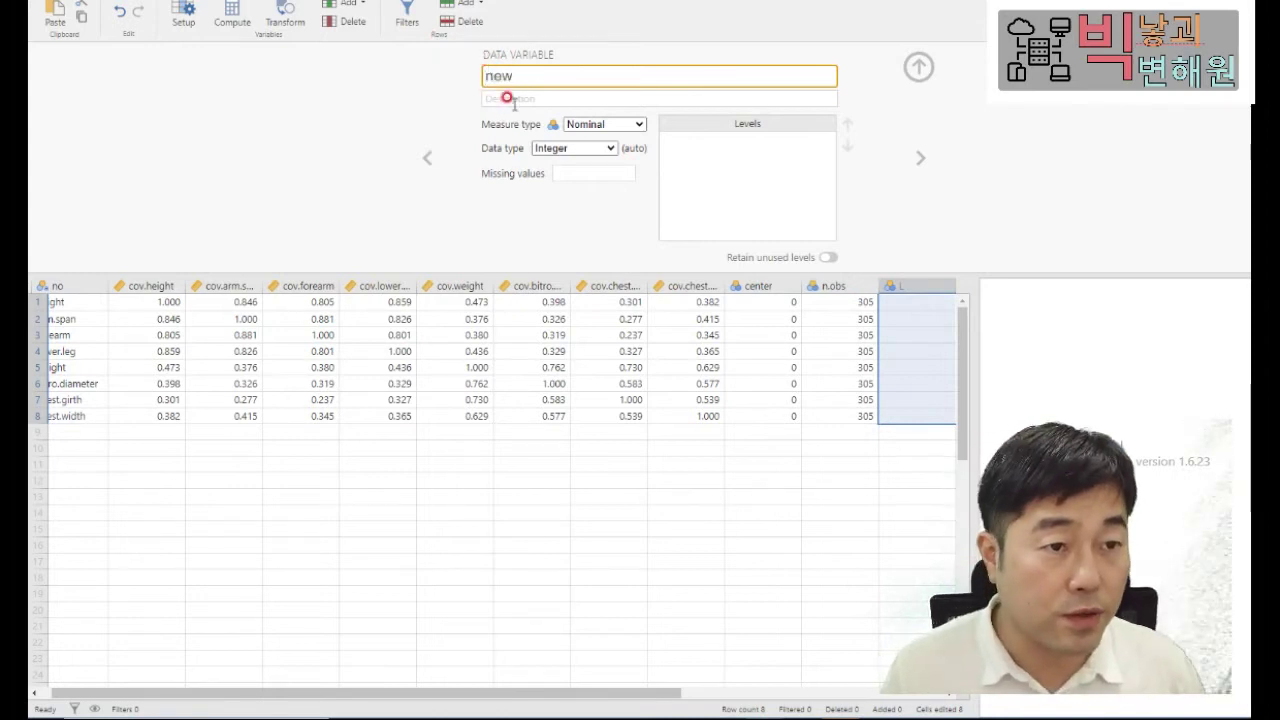
left_click(596, 124)
left_click(621, 161)
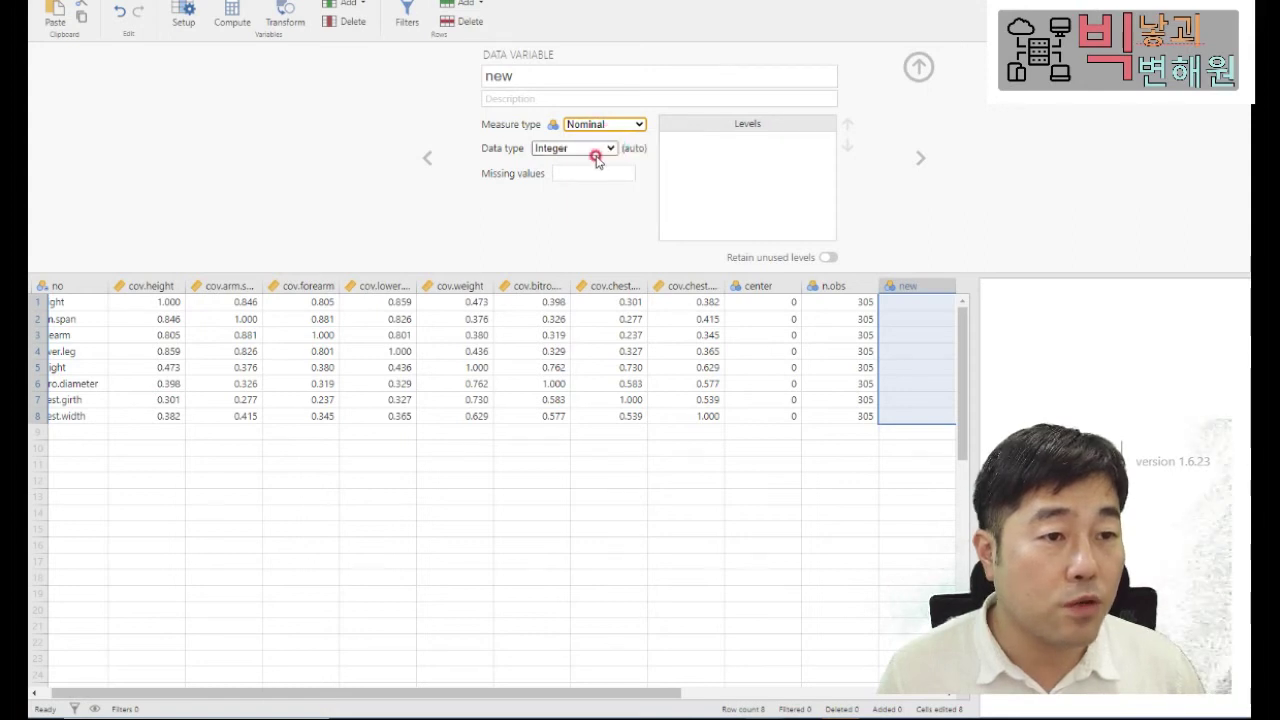
- Set the data type of variable new to Text and look at its missing values settings
left_click(585, 150)
left_click(560, 163)
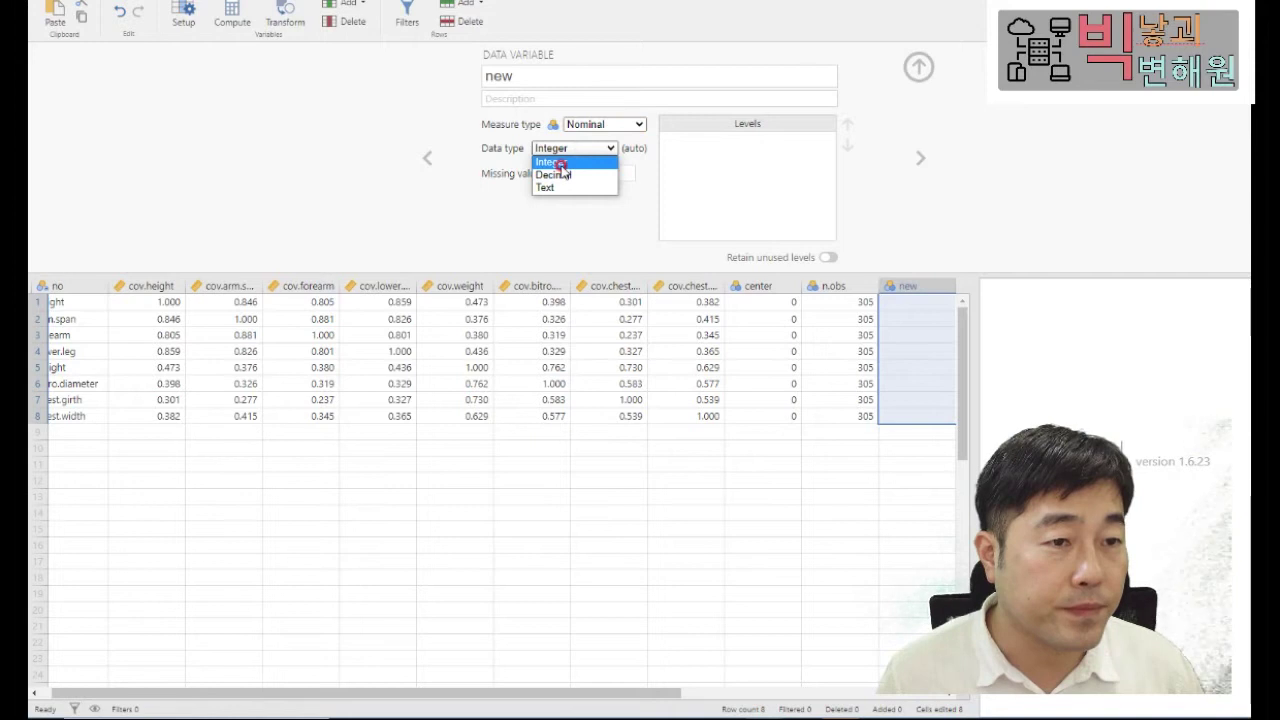
left_click(548, 189)
left_click(612, 176)
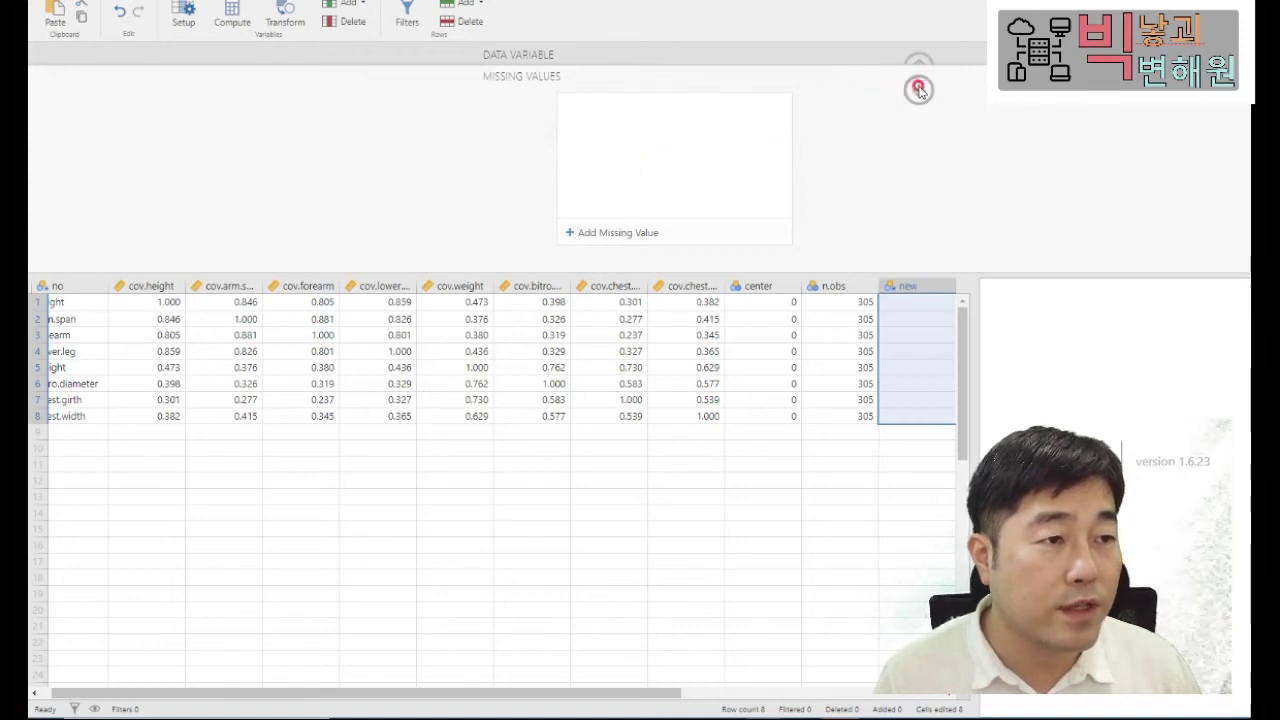
left_click(915, 88)
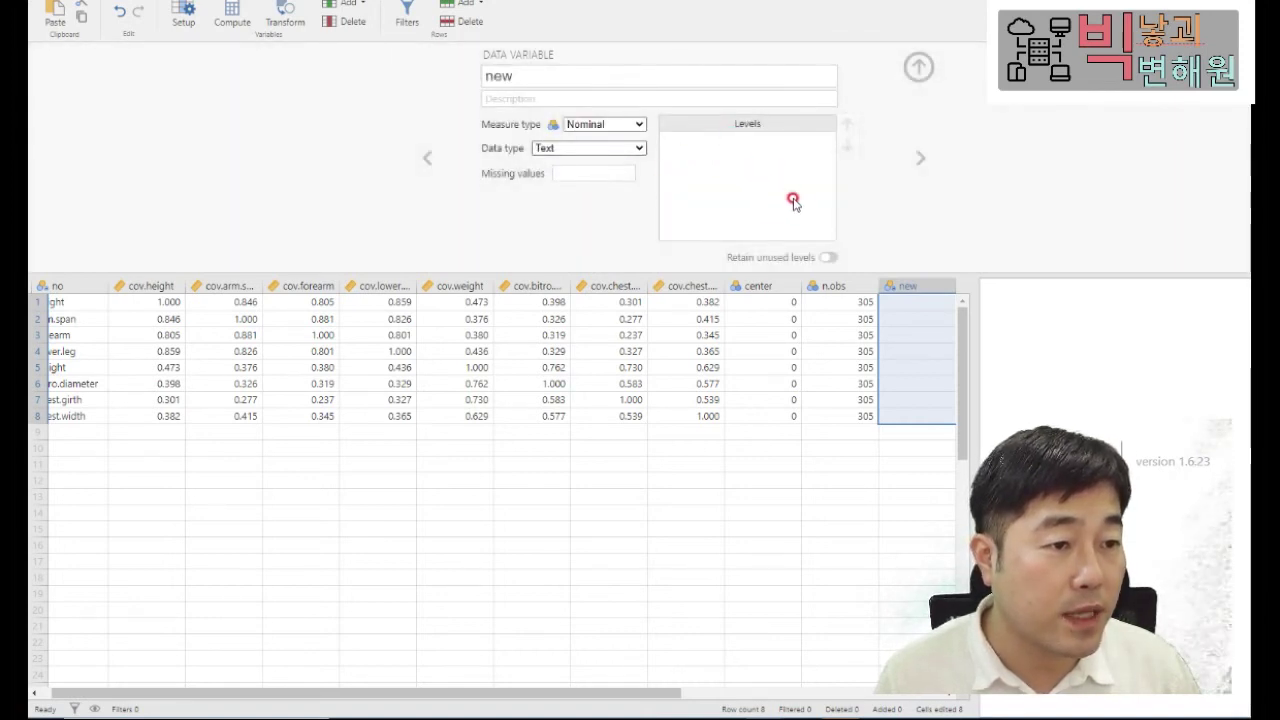
- Enter 서울 in row 1 and 부산 in row 2 of the new column
double_click(899, 302)
type("d")
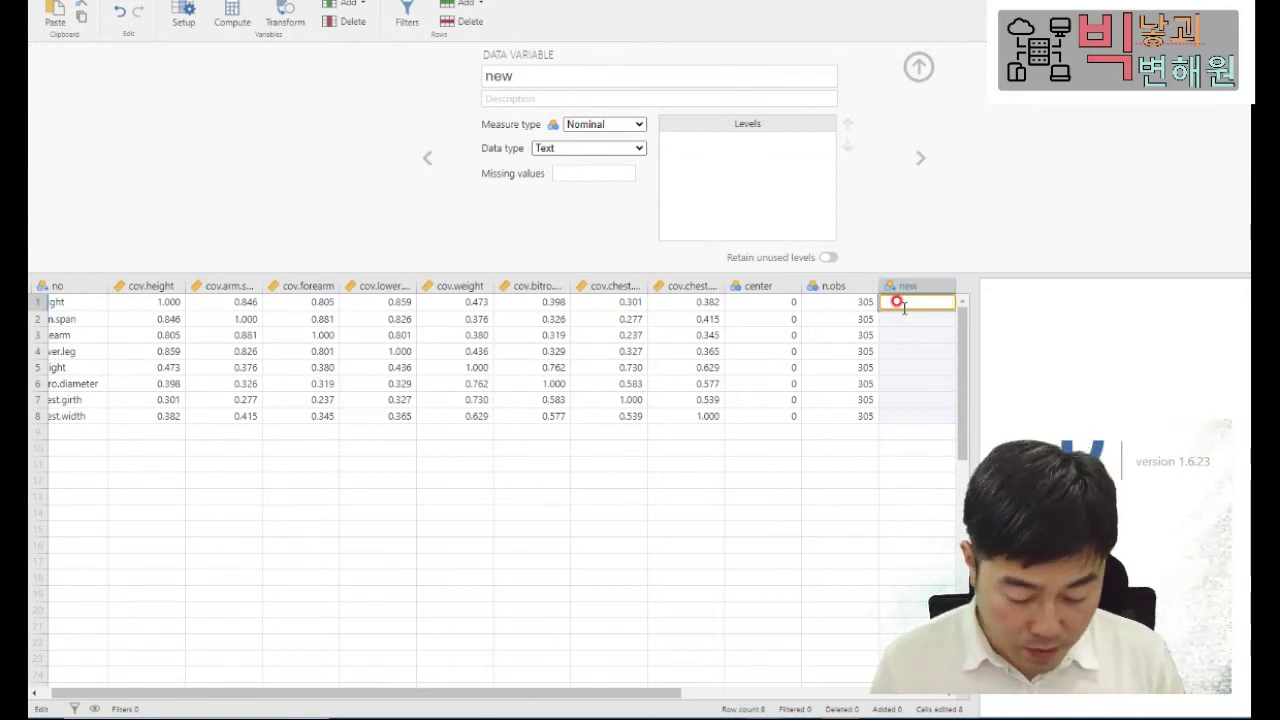
key("Return")
type("부")
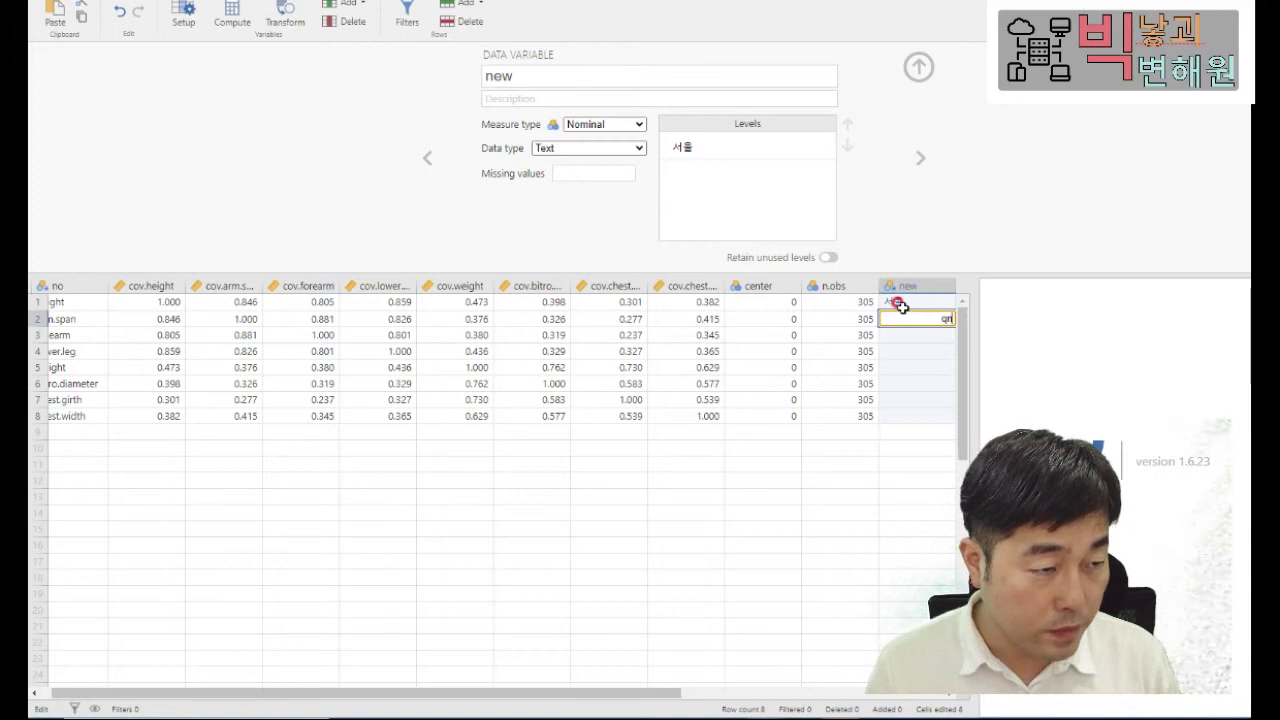
type("산")
key("Return")
- Enter 서울 in row 3 and 부산 in row 4 of the new column
type("tㅓ울")
key("Return")
key("Up")
key("F2")
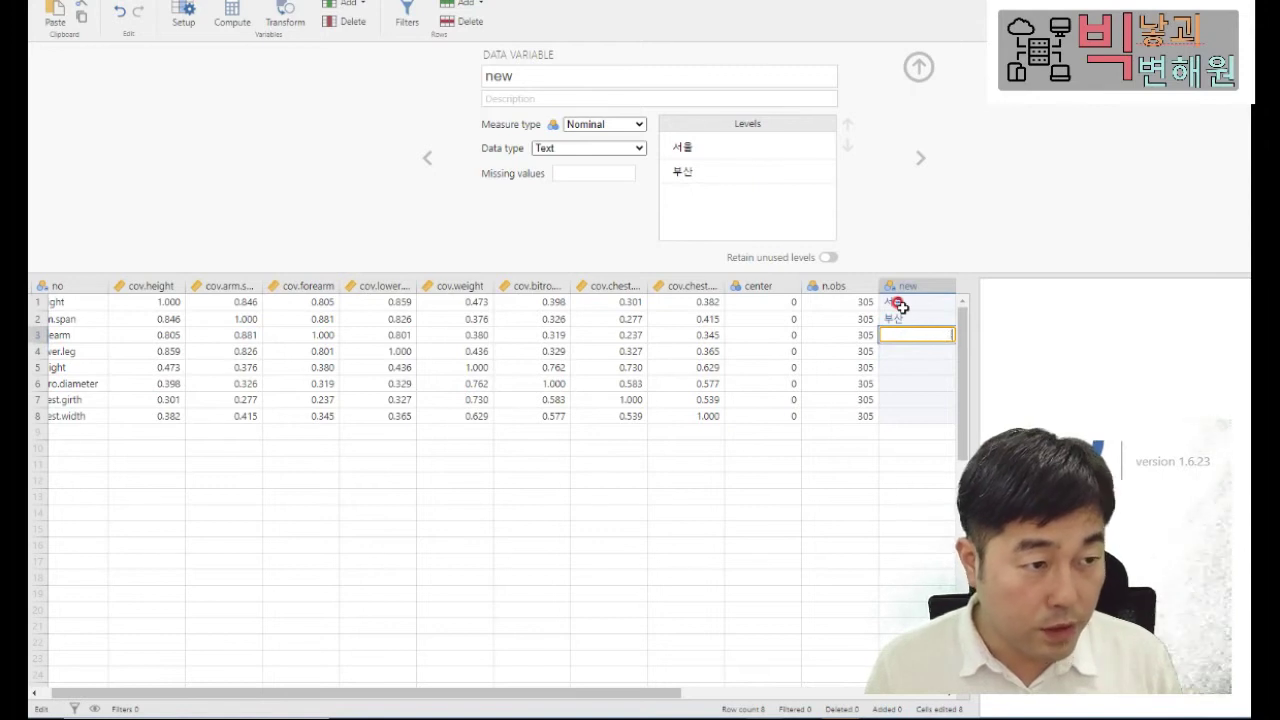
type("tjd")
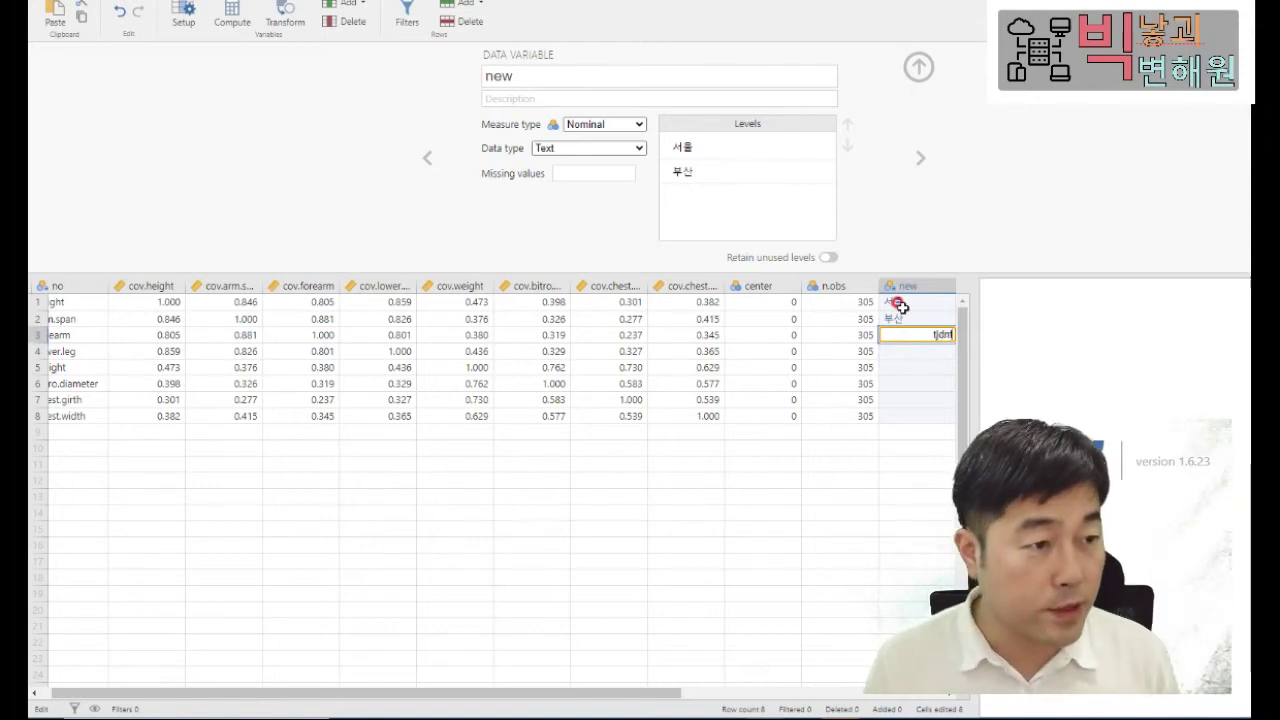
type("nf")
key("Return")
type("qn")
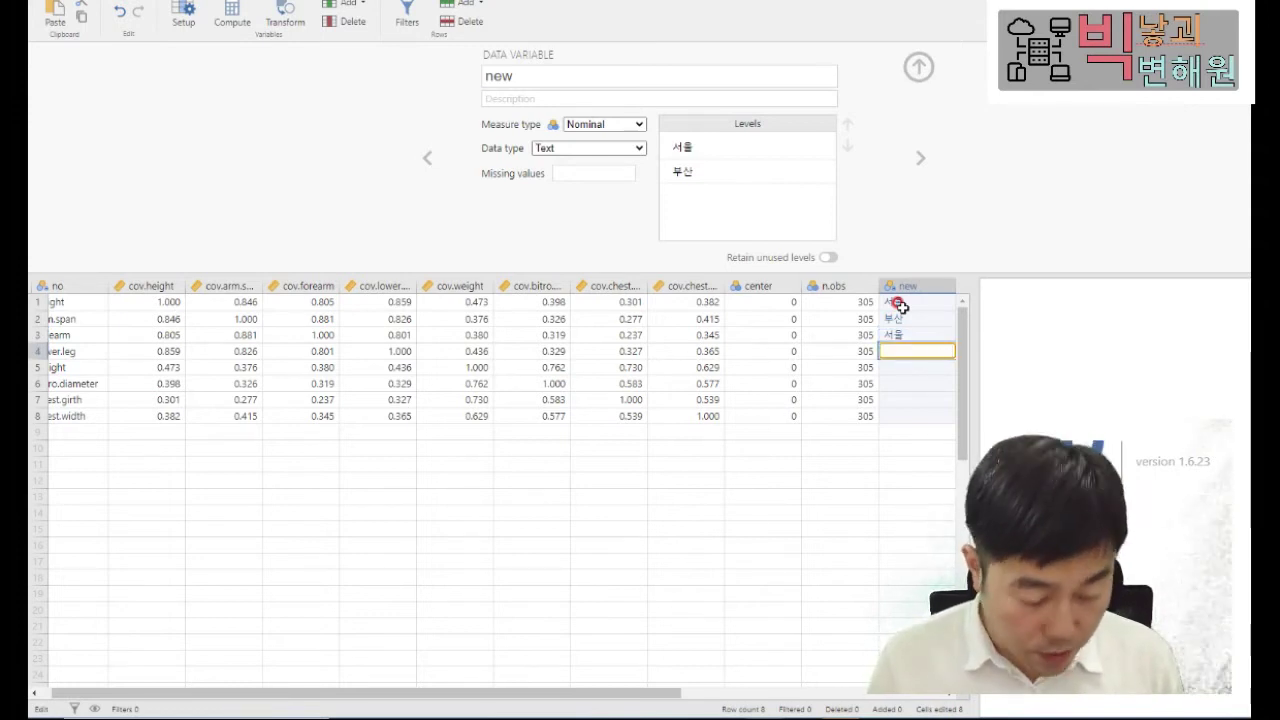
type("tks")
key("Return")
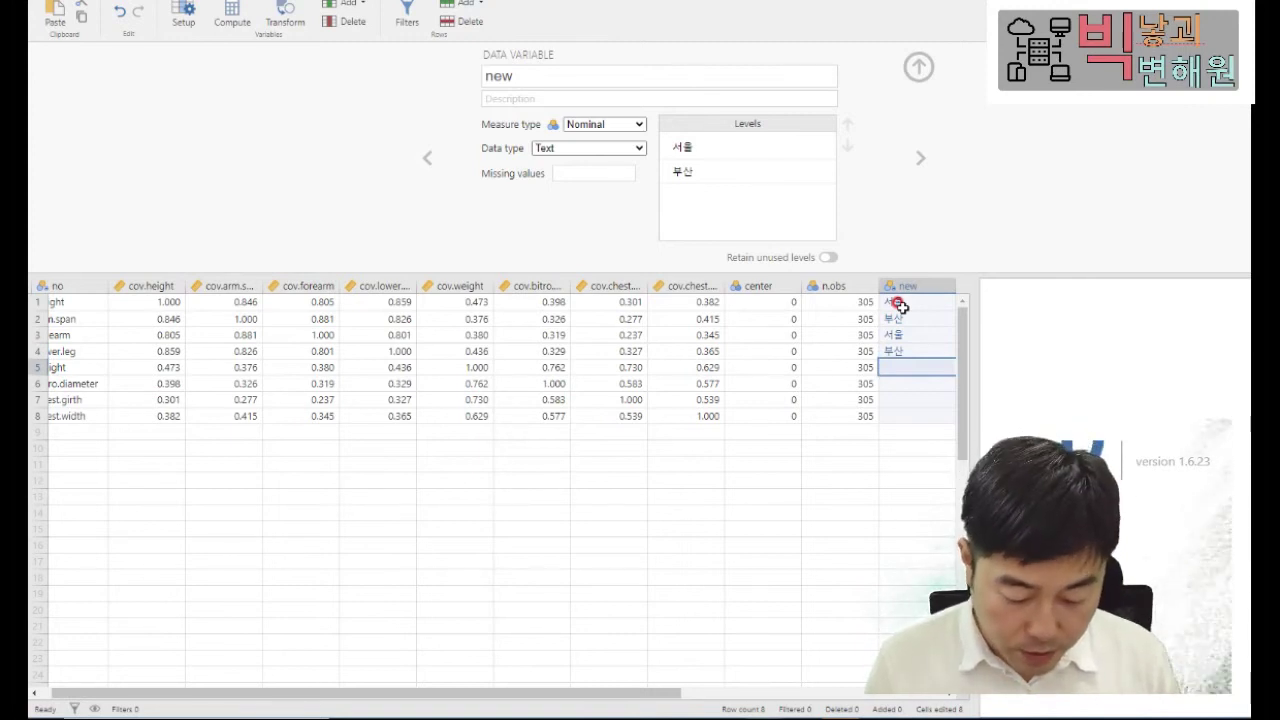
- Fill rows 5 to 8 of the new column with 김해
type("t")
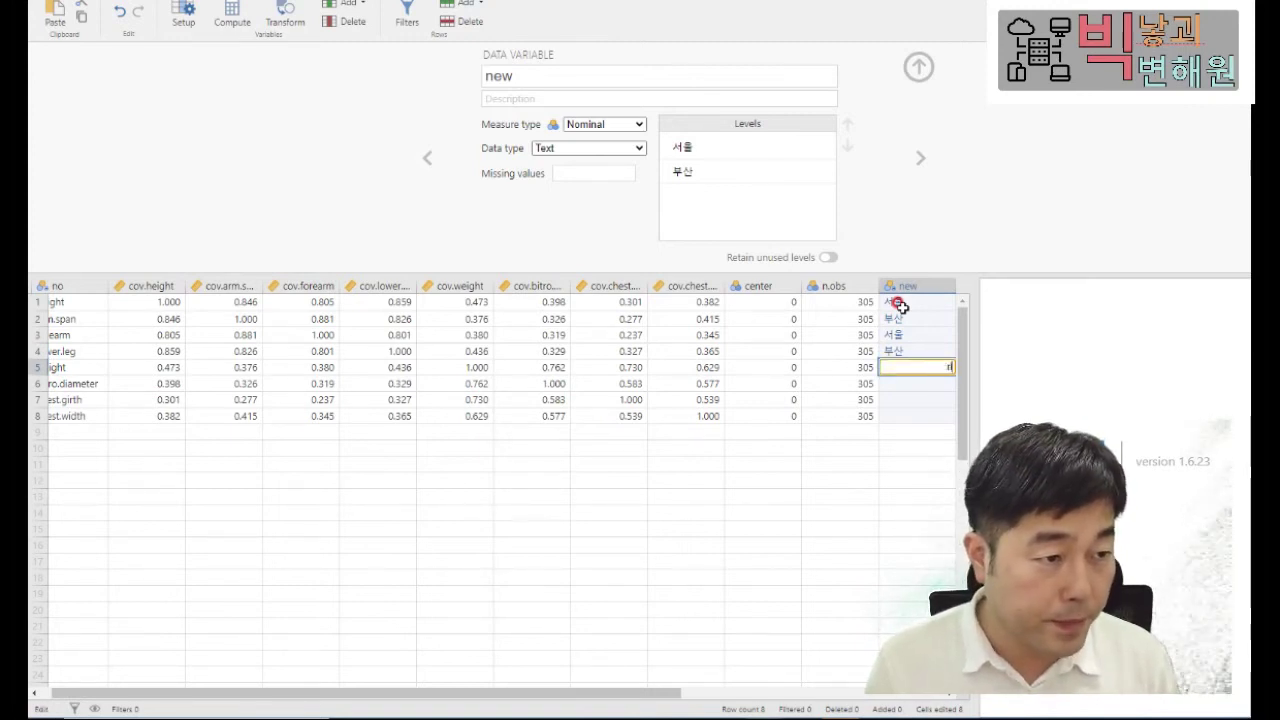
key("Return")
type("rlago")
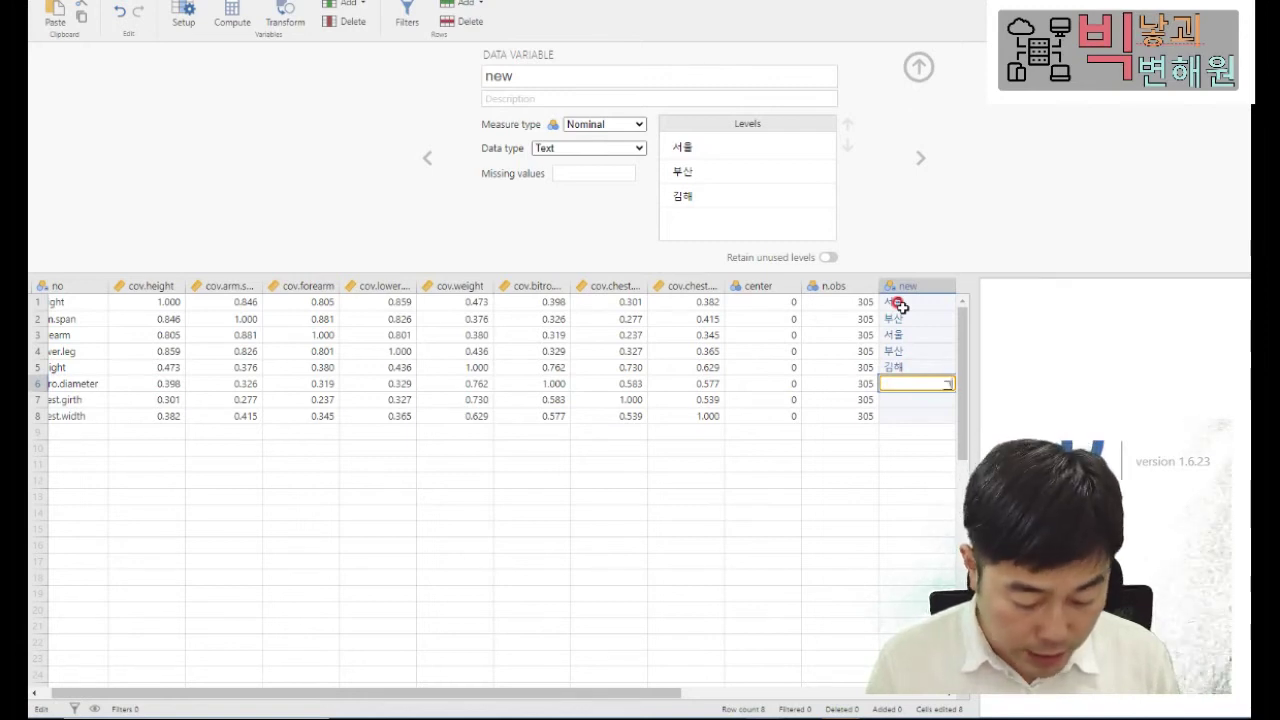
key("Return")
type("r")
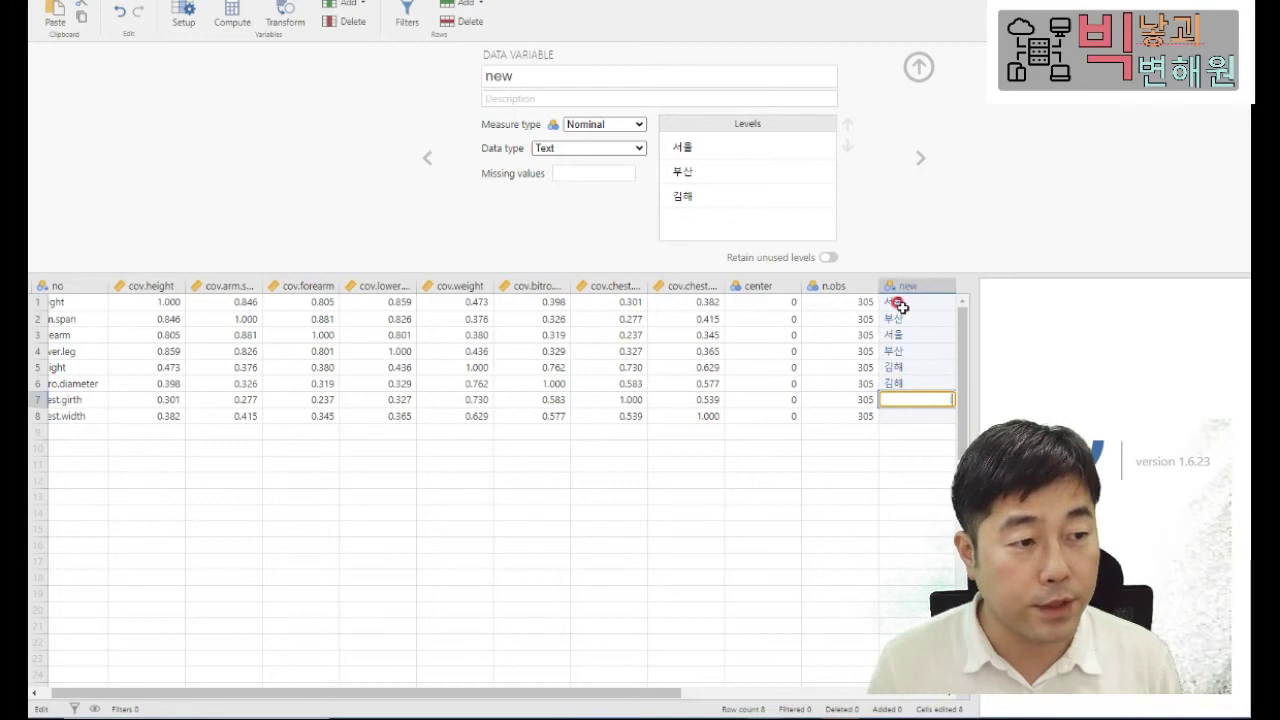
type("lago")
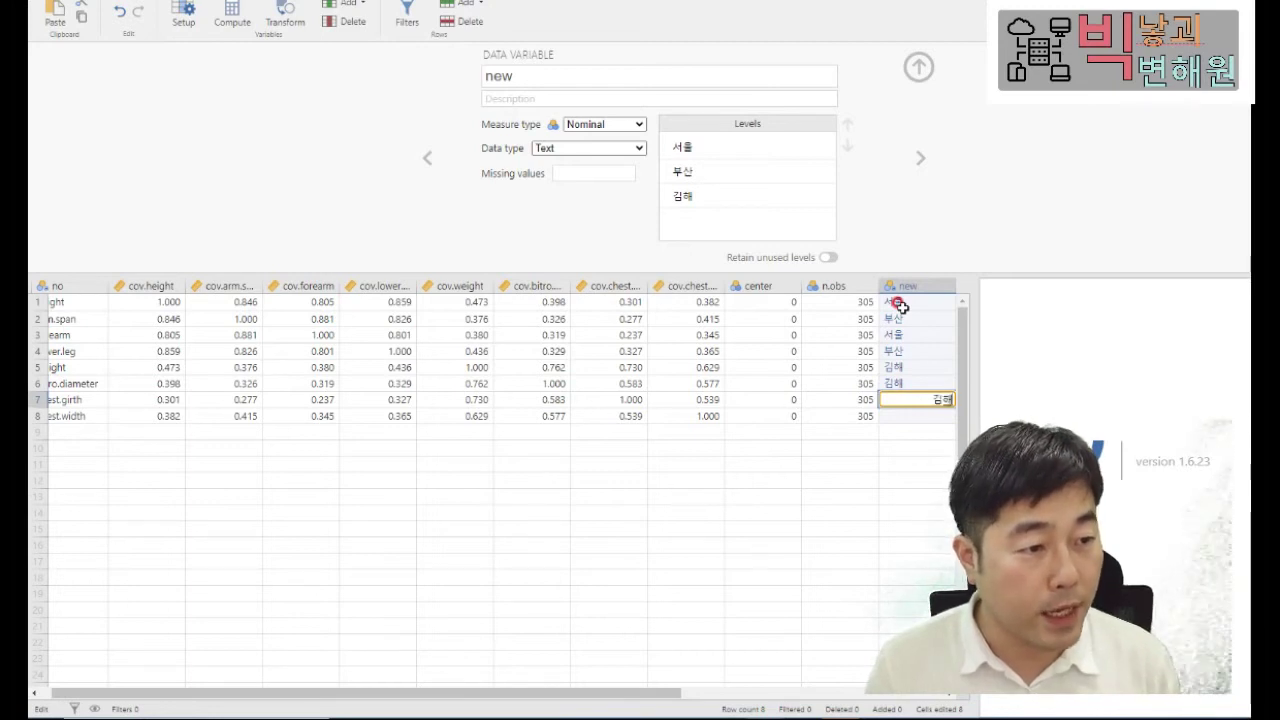
key("Return")
type("r")
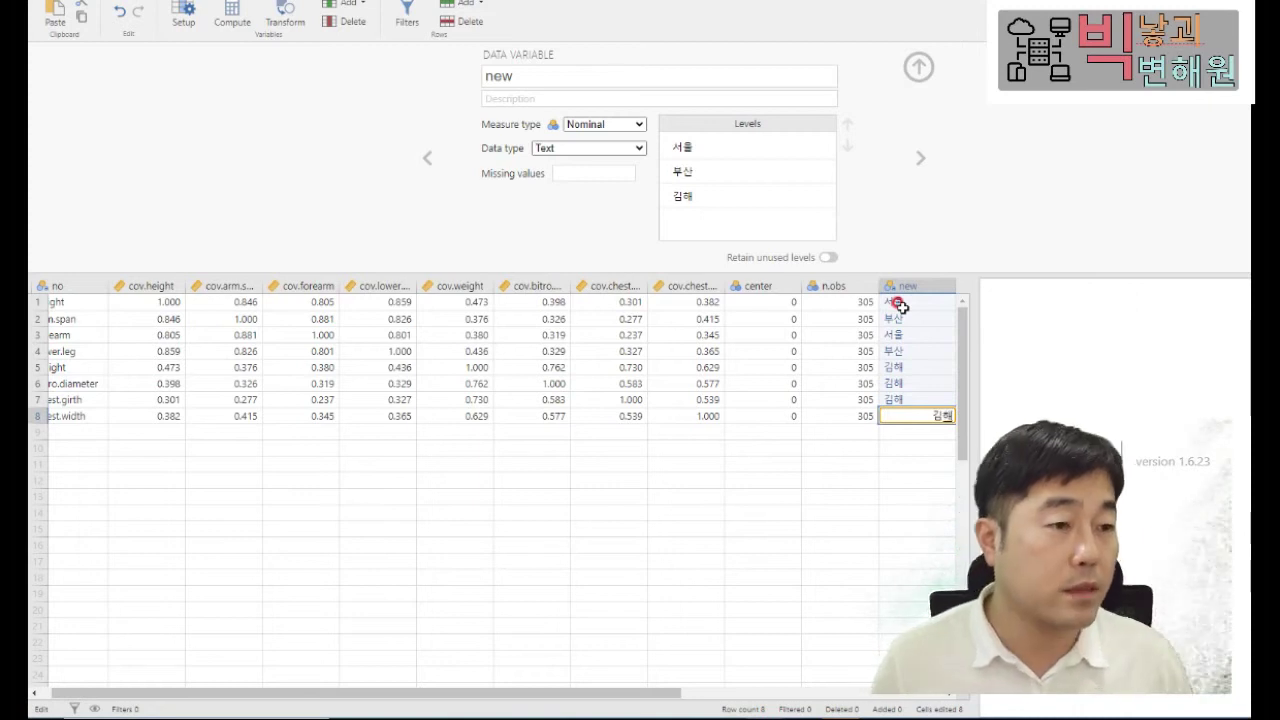
key("Up")
key("Up")
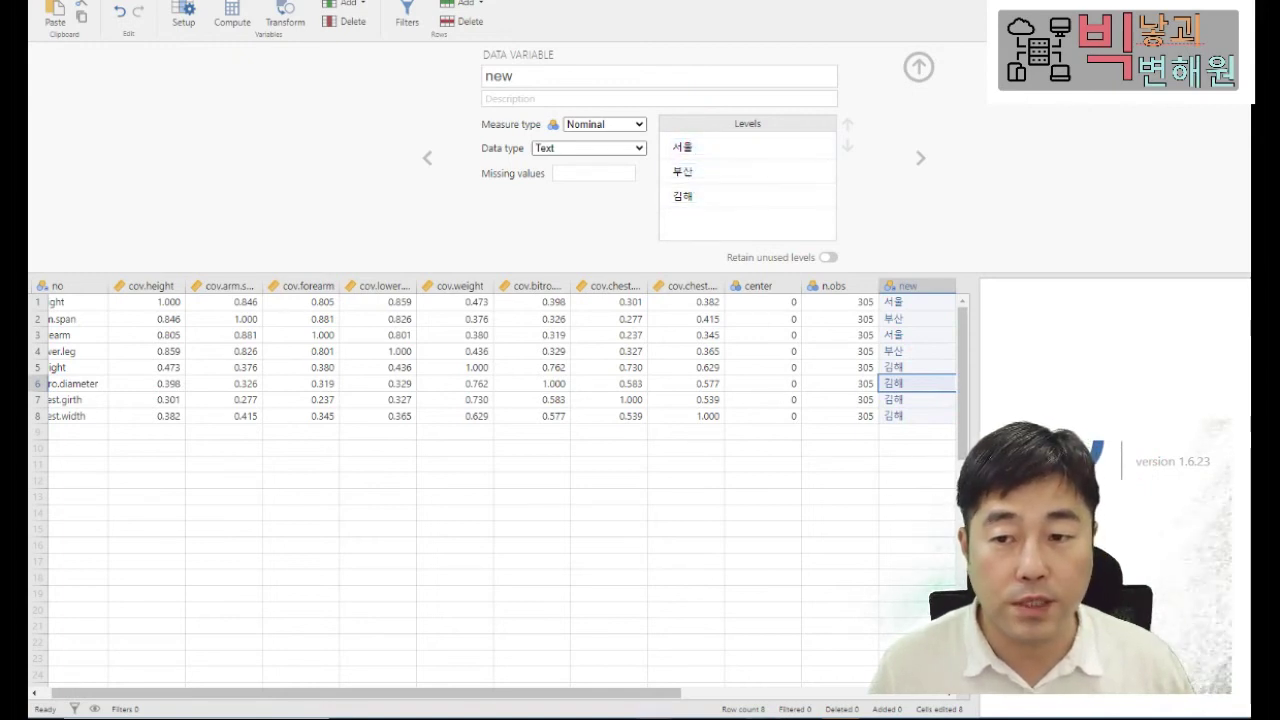
- Compare the levels, measure types and data types of new, n.obs, center and cov.arm.span, and close the variable editor
left_click(920, 160)
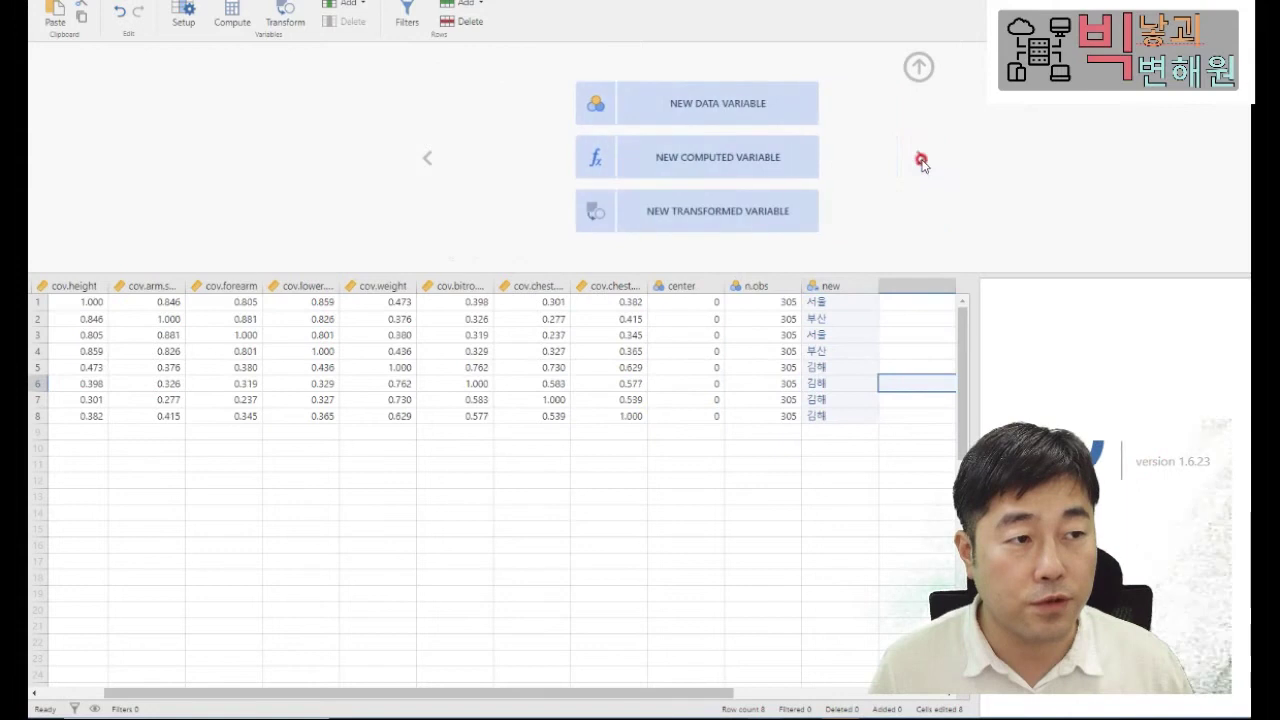
left_click(837, 281)
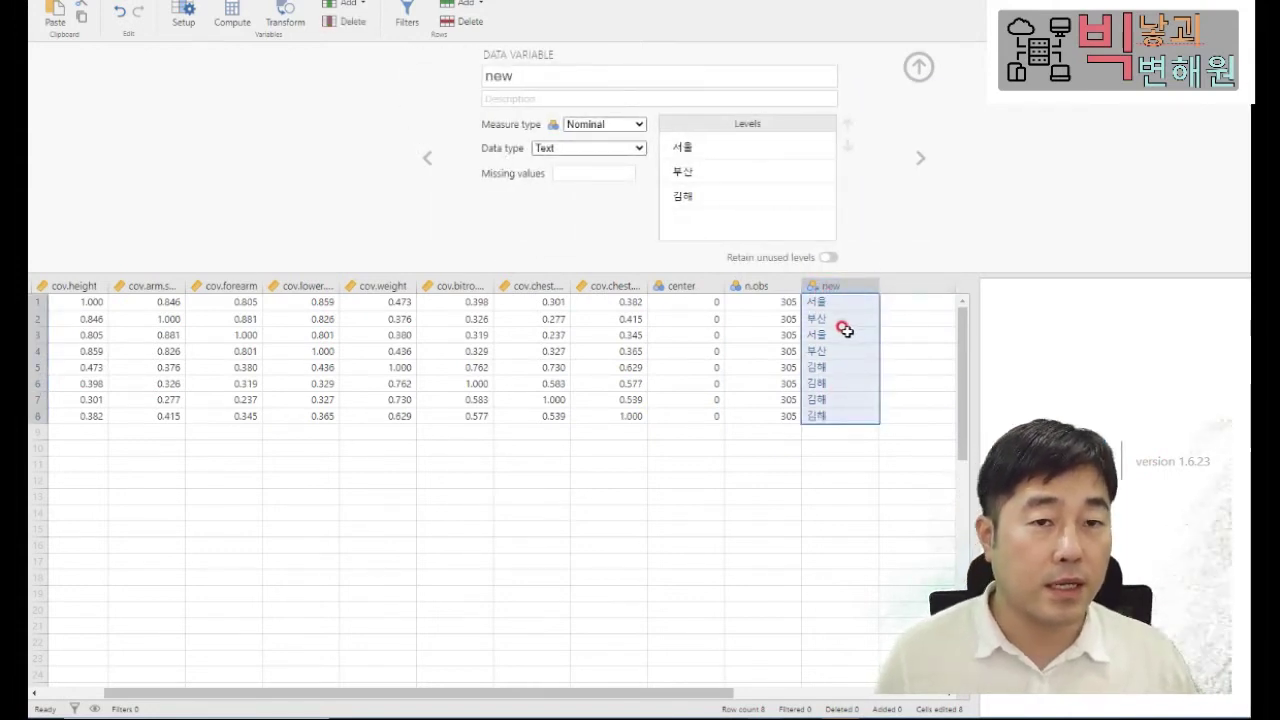
left_click(756, 326)
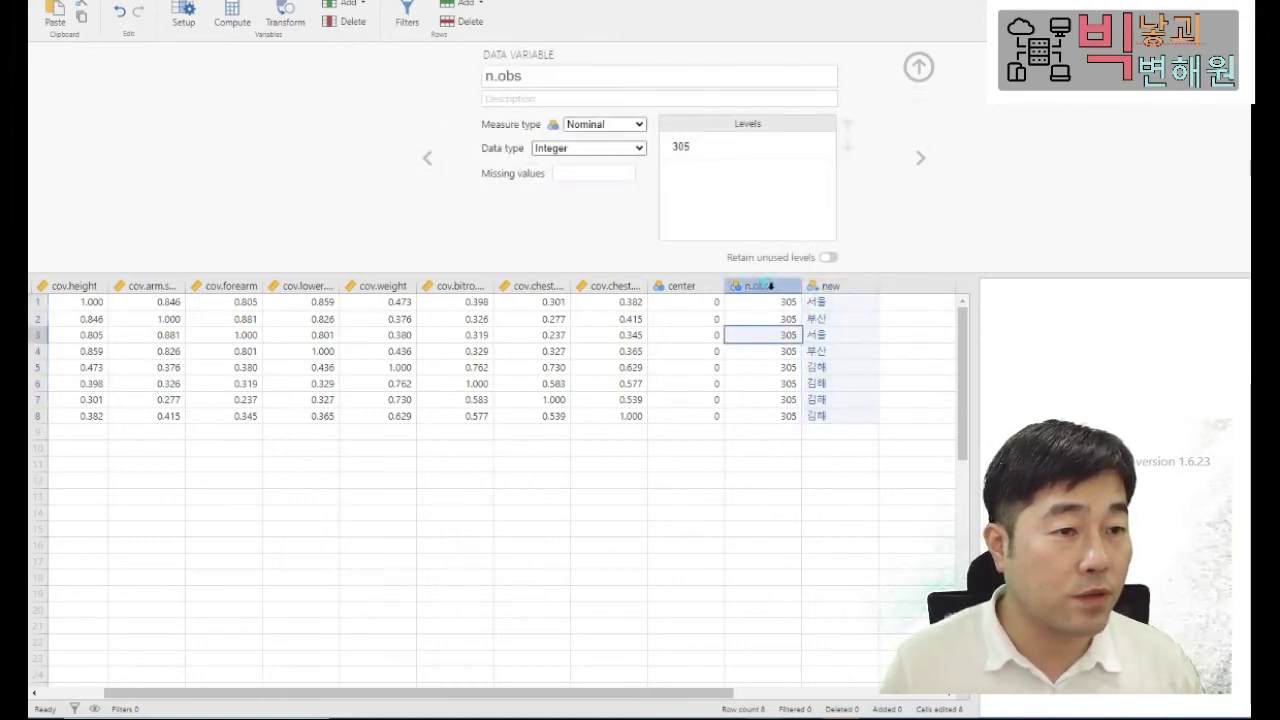
left_click(767, 284)
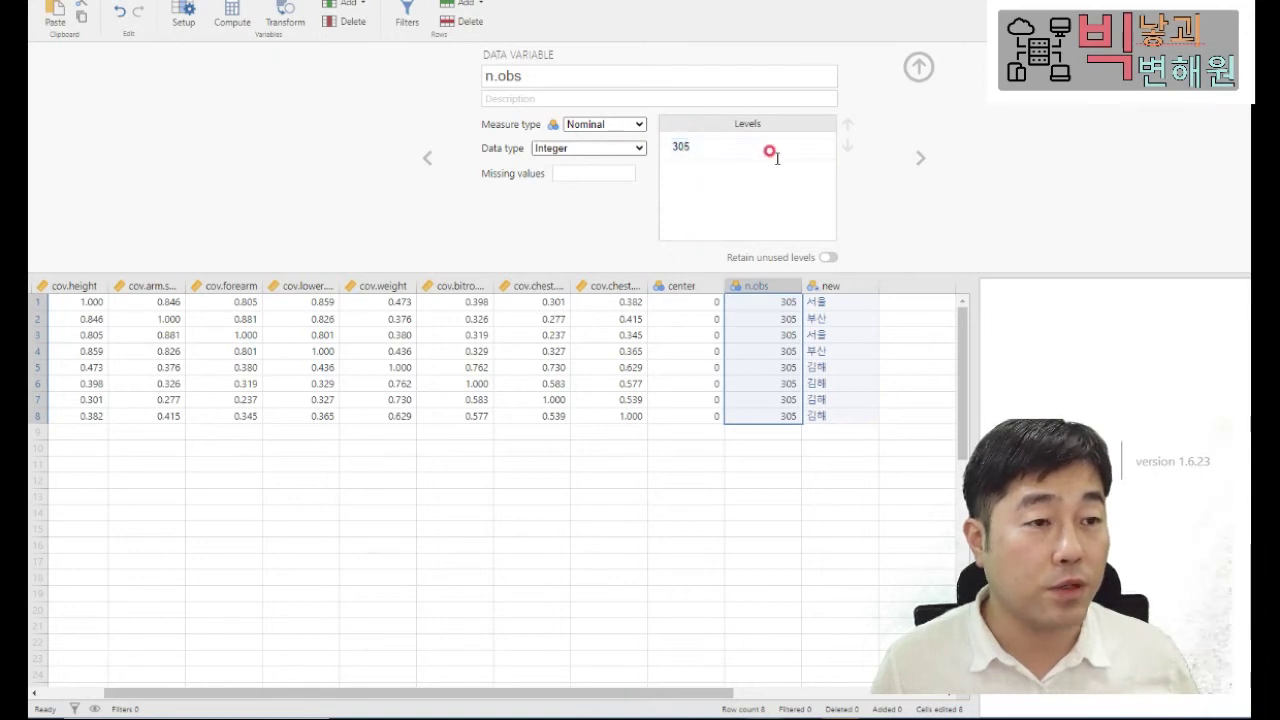
left_click(685, 147)
left_click(687, 161)
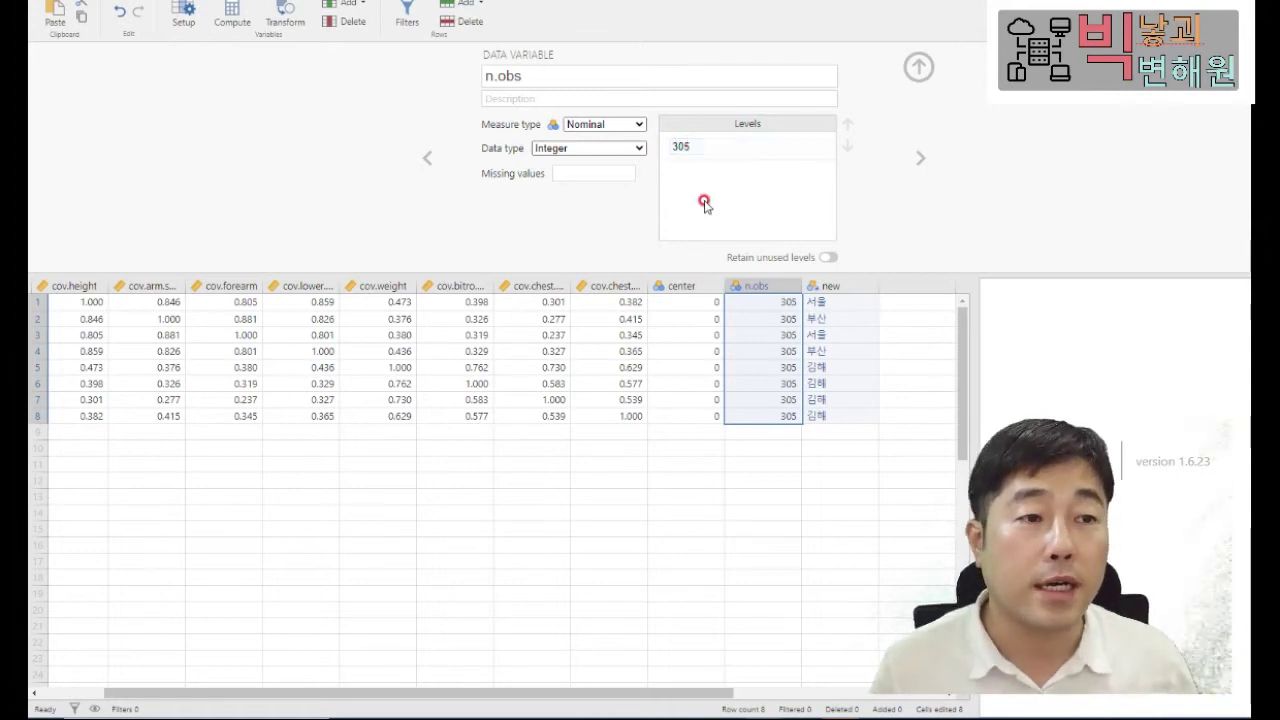
left_click(680, 293)
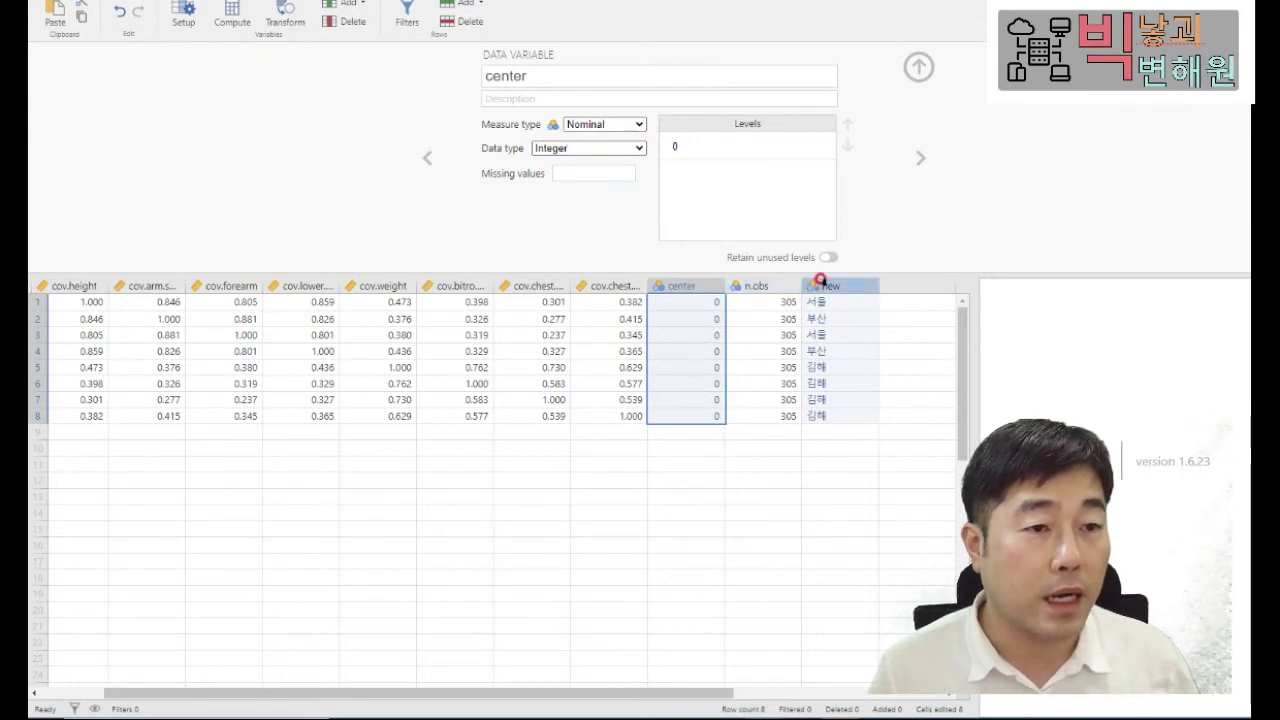
left_click(820, 283)
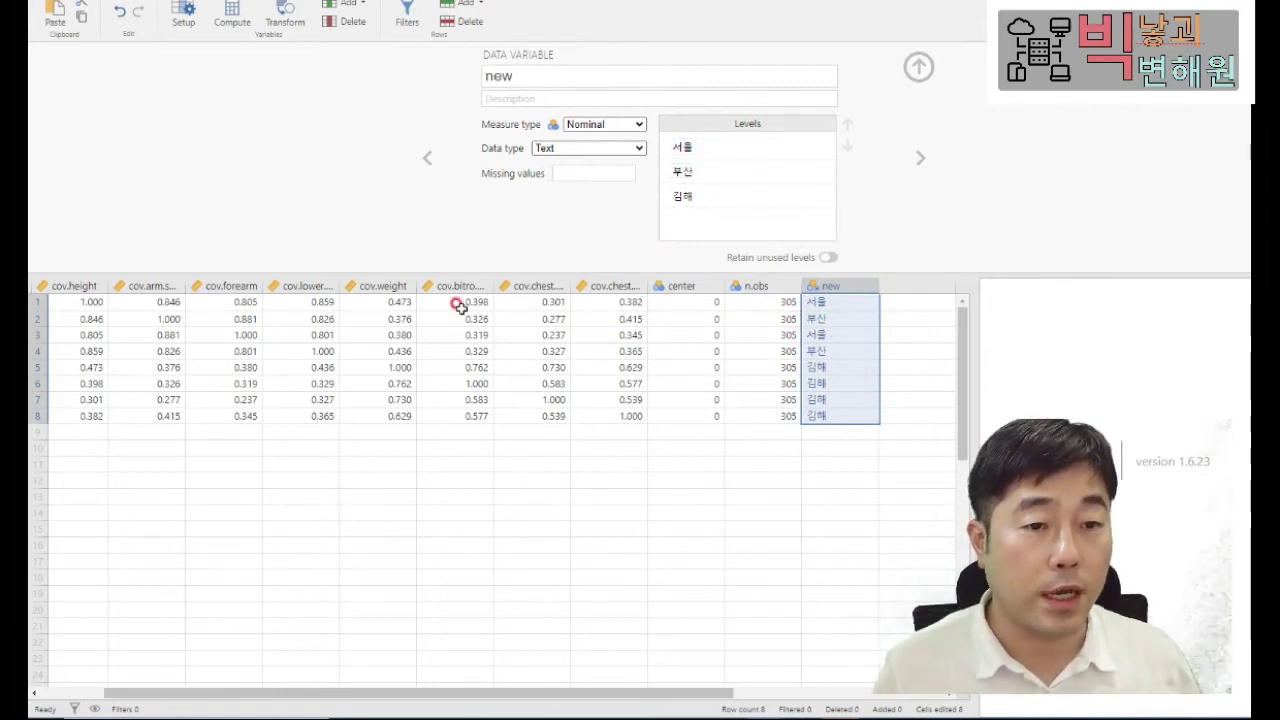
left_click(148, 285)
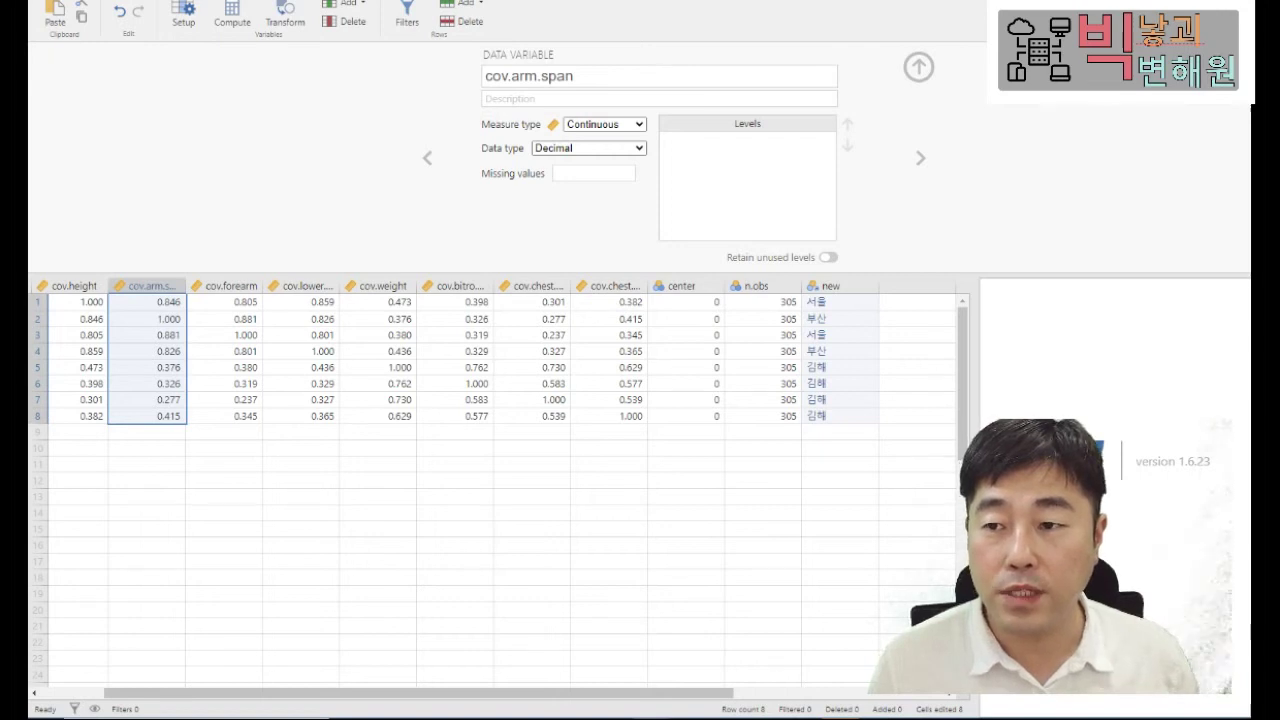
left_click(919, 67)
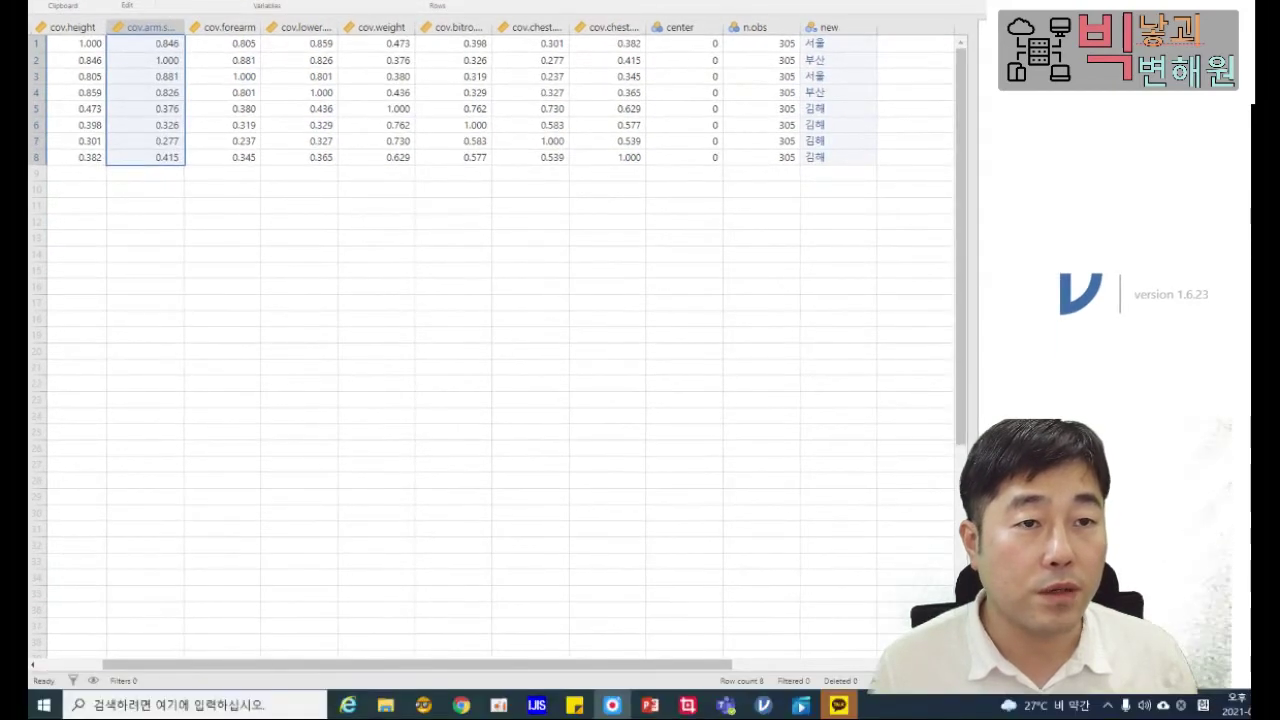
left_click(182, 38)
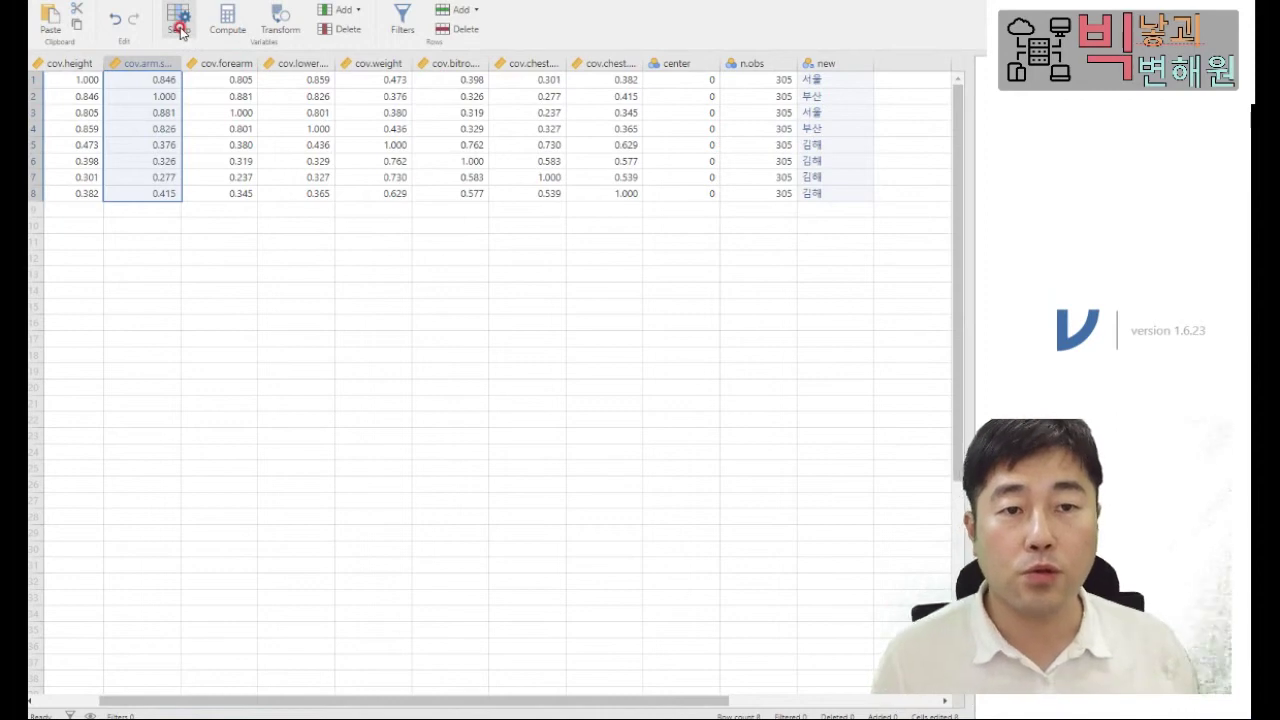
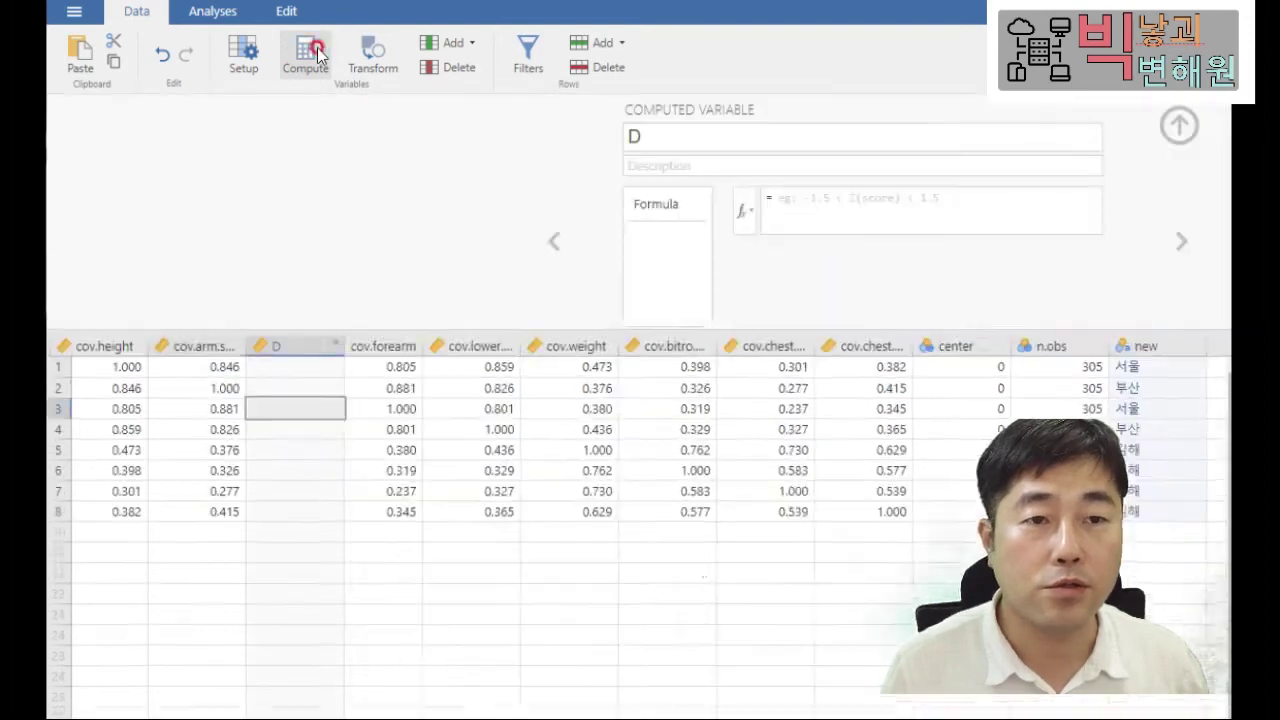
- Name the computed variable new2, leaving its description empty
left_click(562, 204)
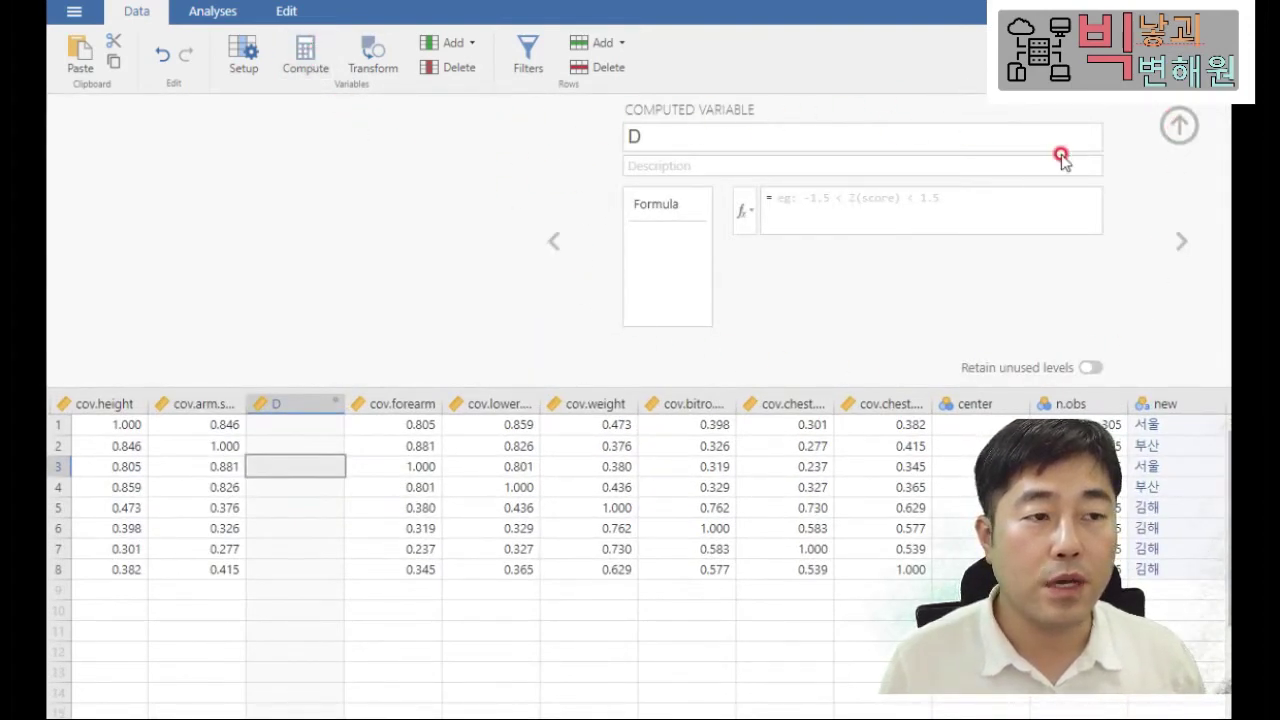
left_click(667, 139)
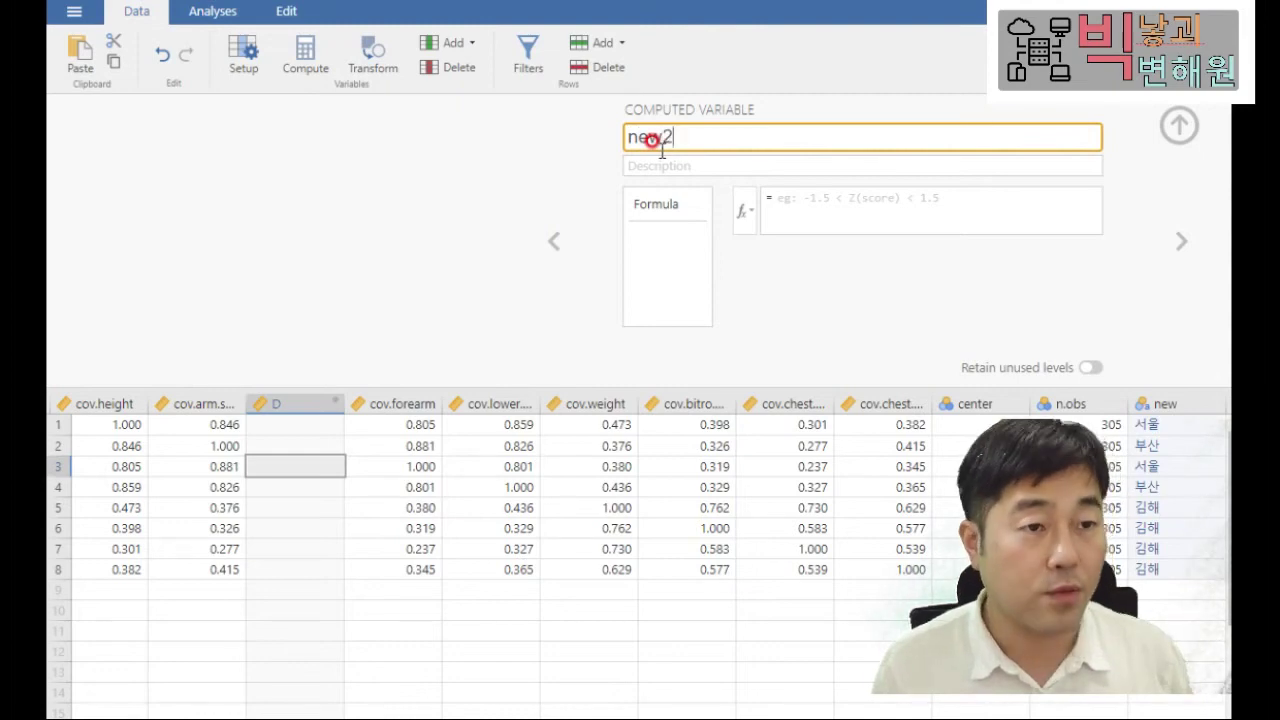
left_click(652, 165)
left_click(658, 203)
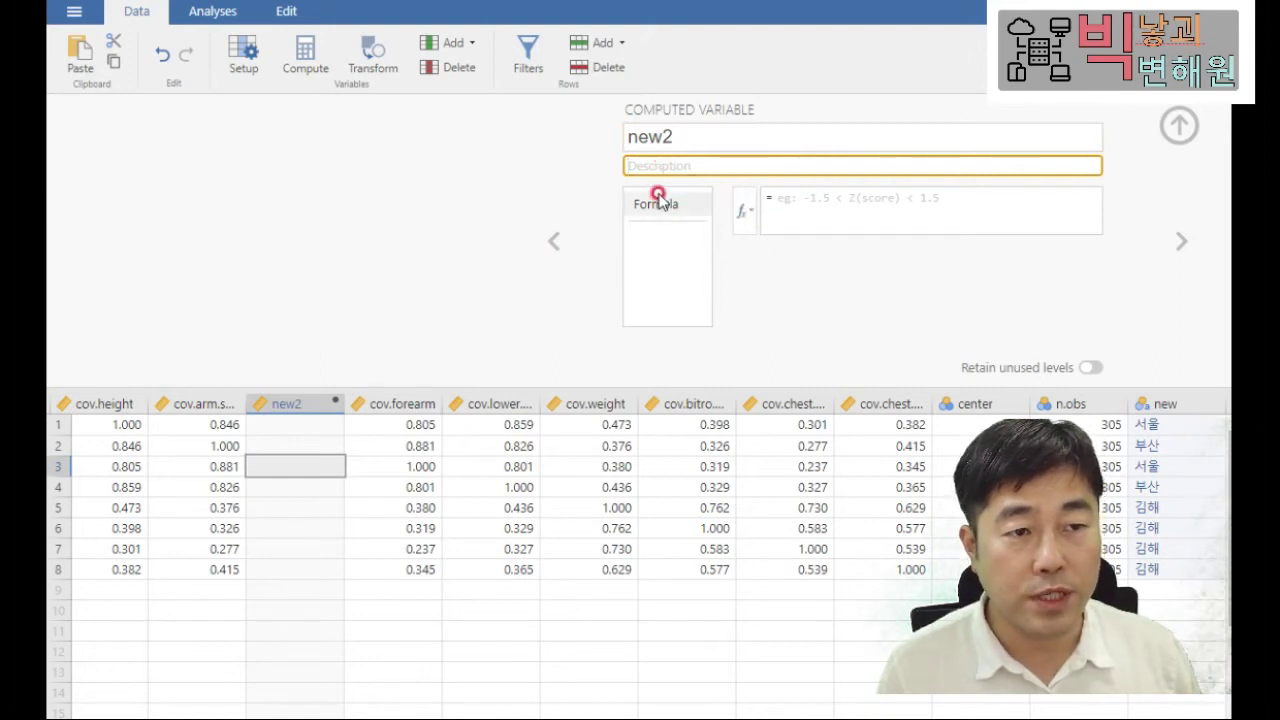
left_click(798, 200)
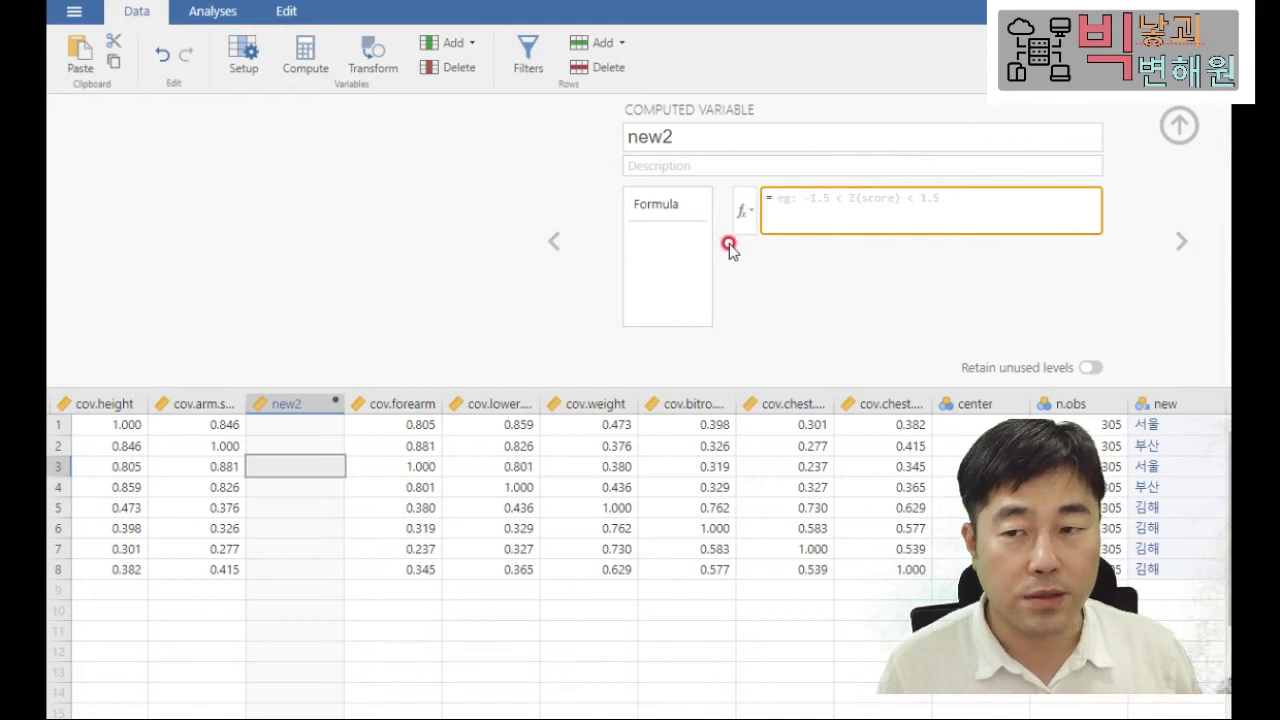
- Examine the functions and variables available for new2's formula, from the Math functions through the Logical and Text ones
left_click(651, 200)
left_click(743, 212)
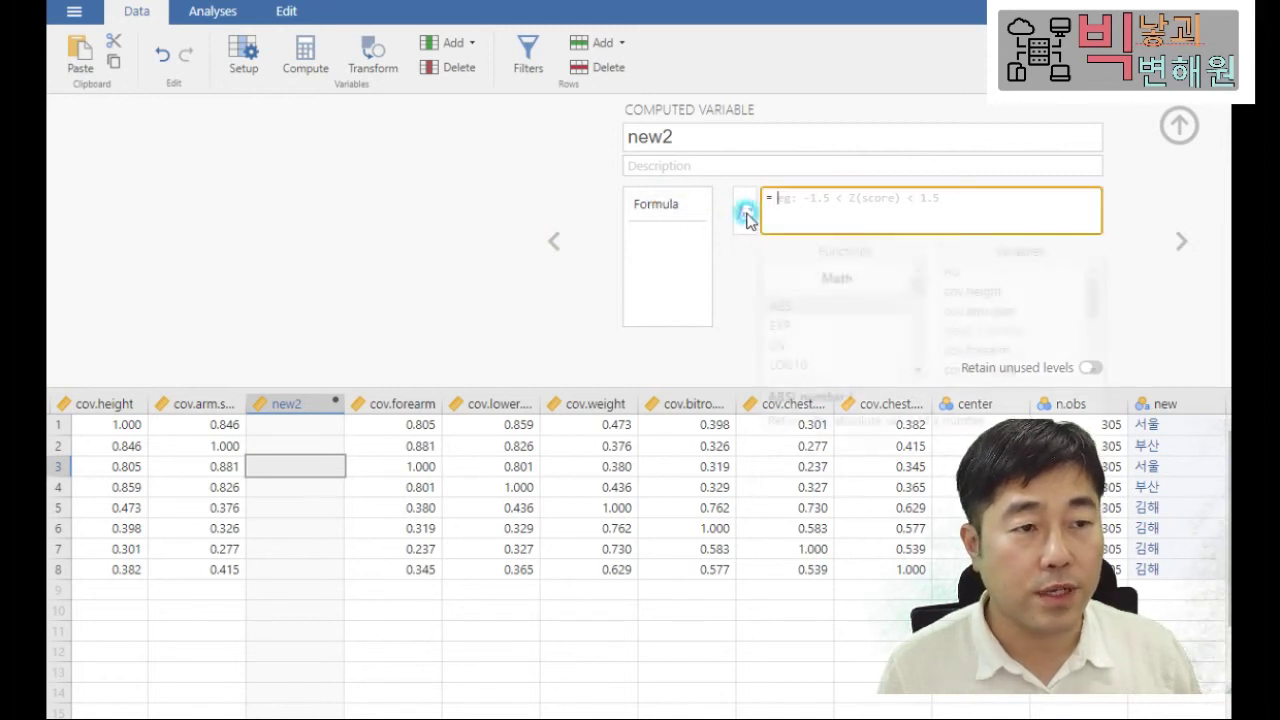
left_click(745, 213)
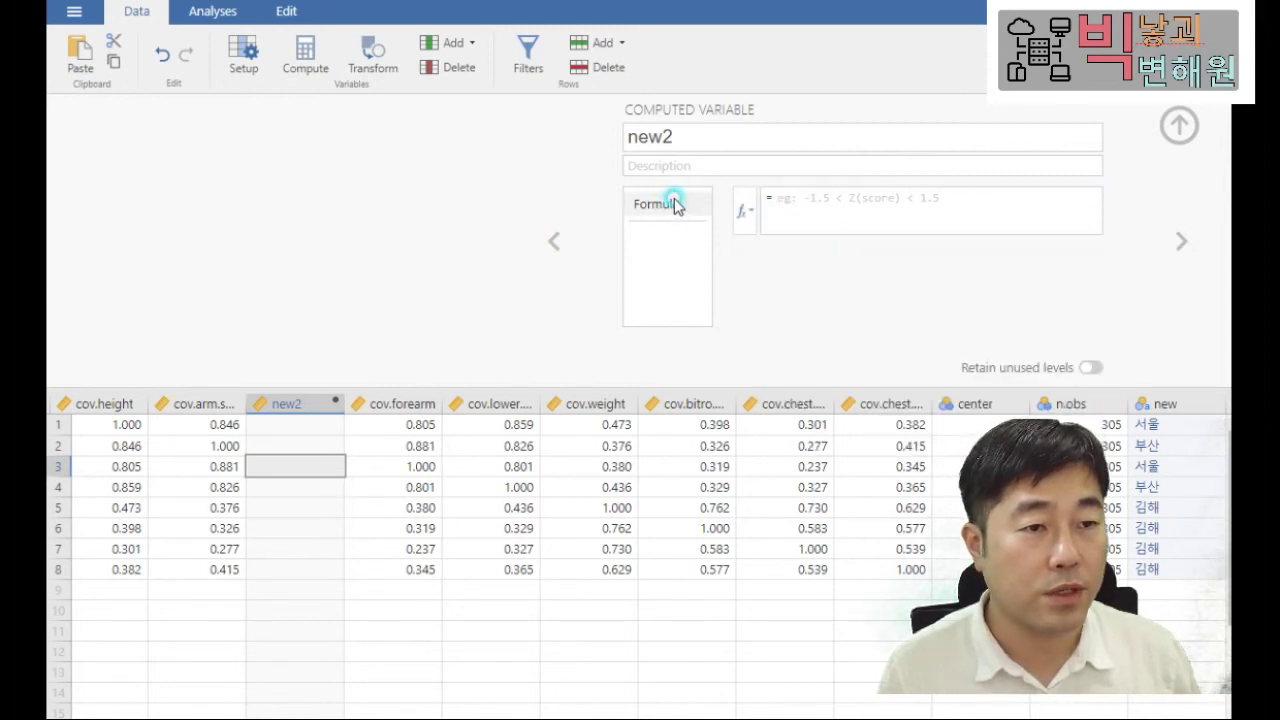
left_click(742, 212)
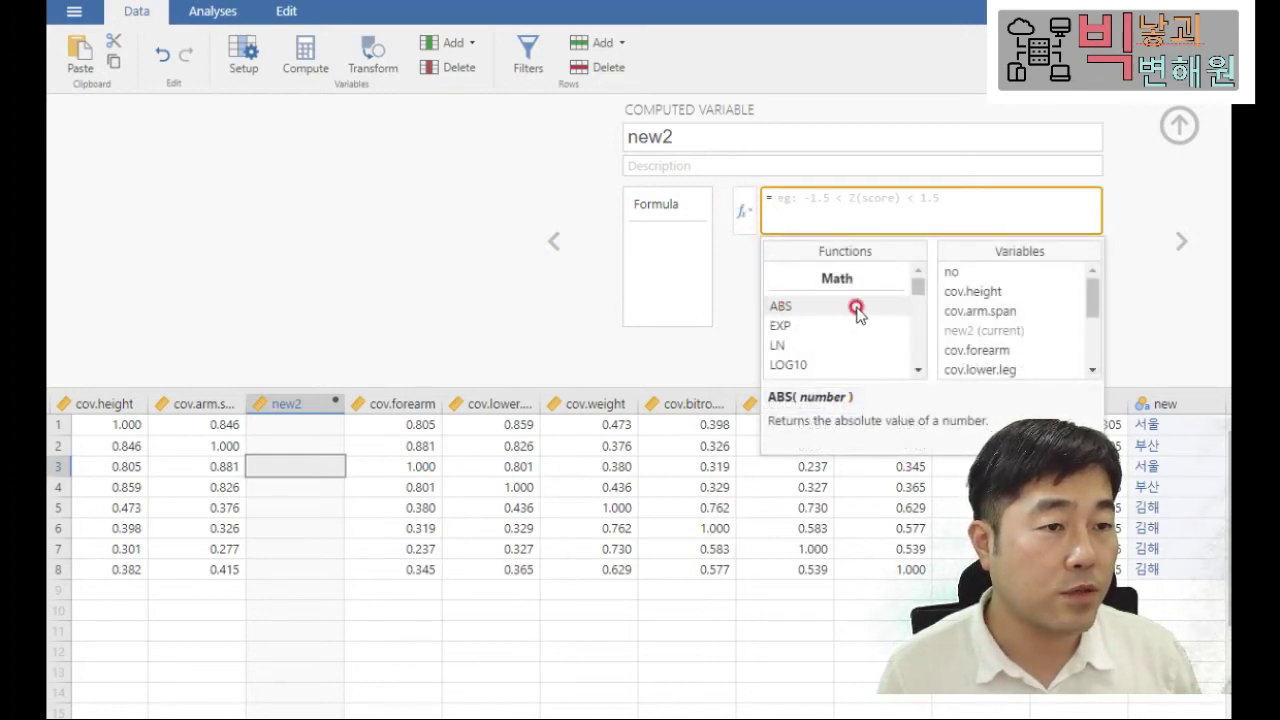
scroll(857, 318, "down", 2)
scroll(875, 318, "down", 8)
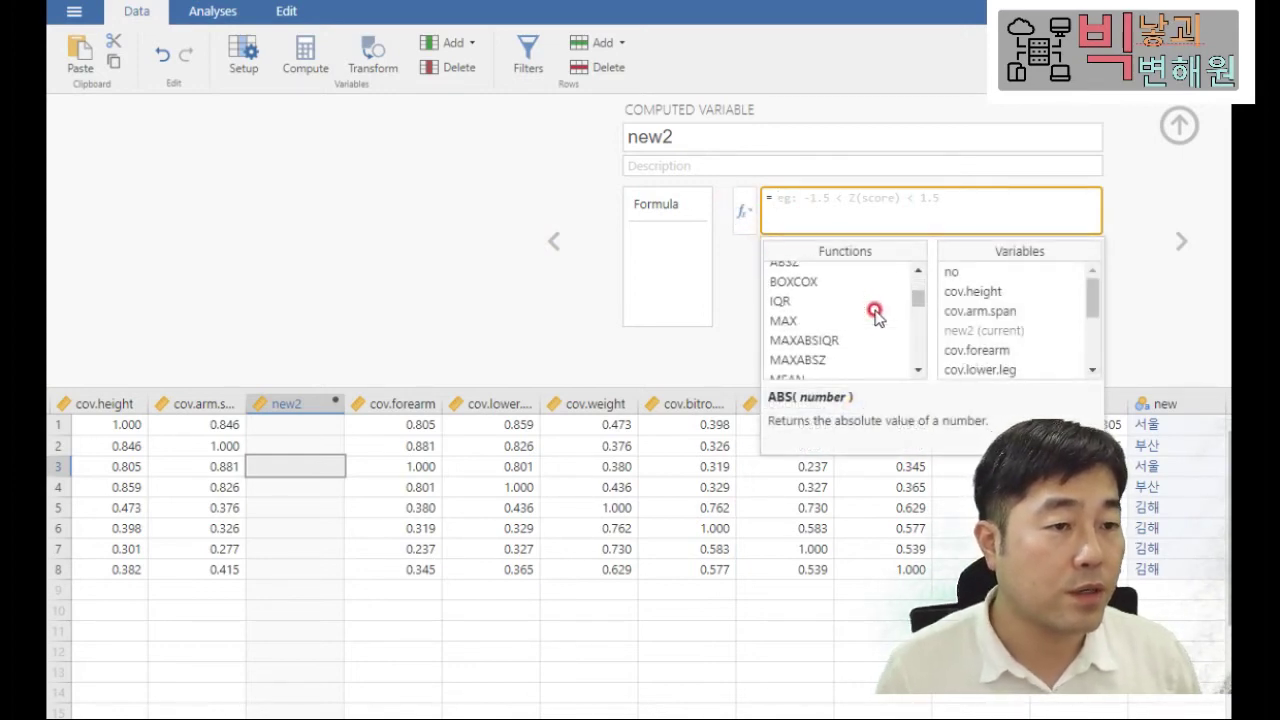
scroll(875, 322, "down", 2)
scroll(874, 322, "up", 3)
scroll(850, 322, "down", 2)
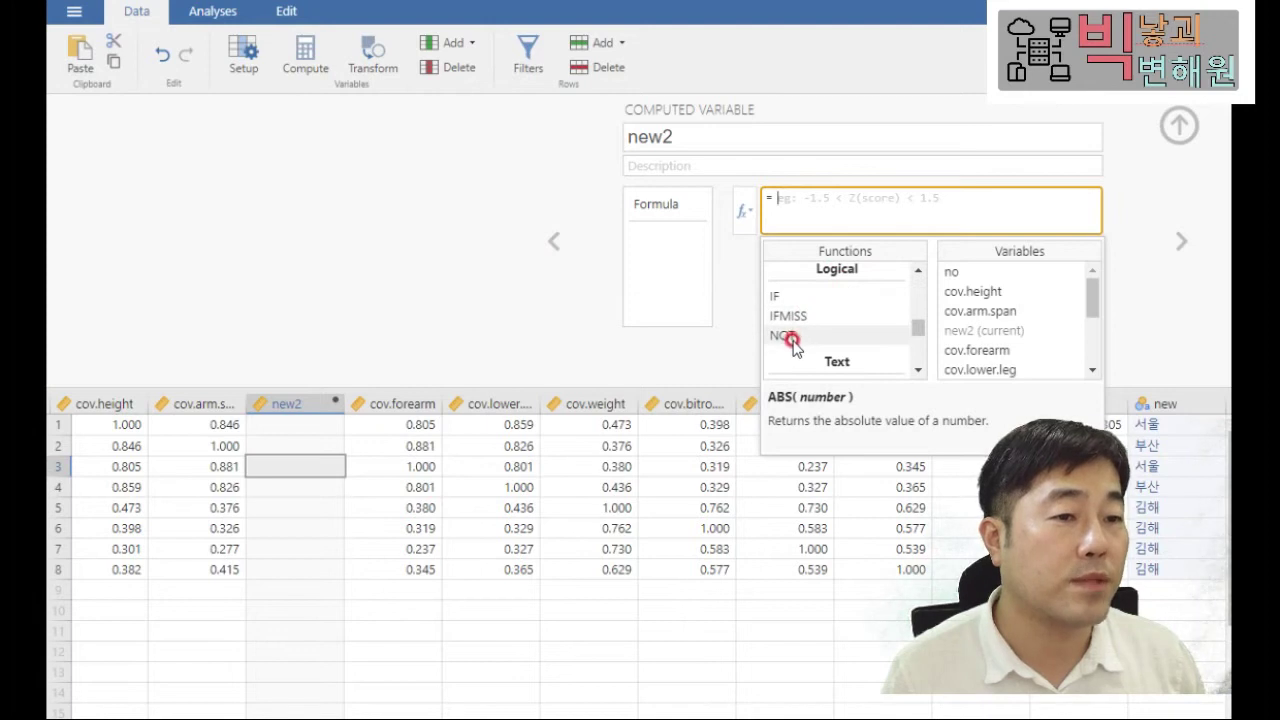
left_click_drag(916, 326, 966, 250)
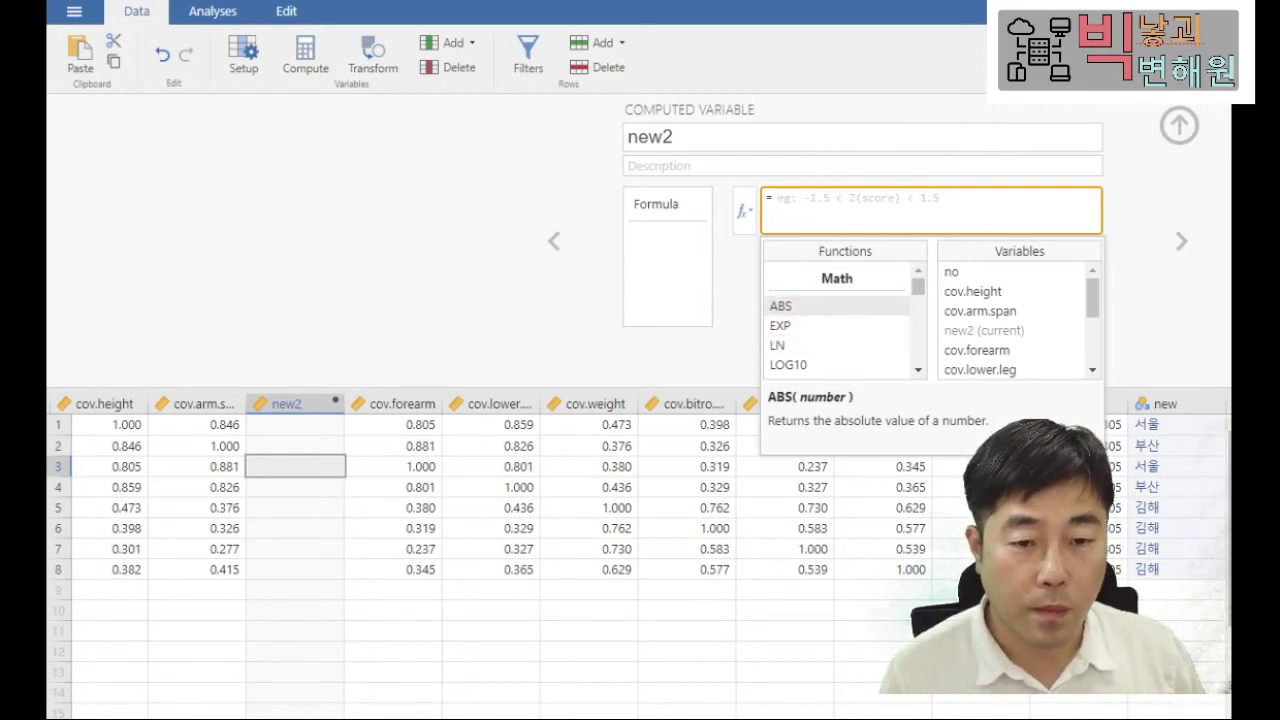
key("Escape")
- Try to set the formula of the computed variable new2 to 1+2
left_click(764, 195)
left_click(973, 406)
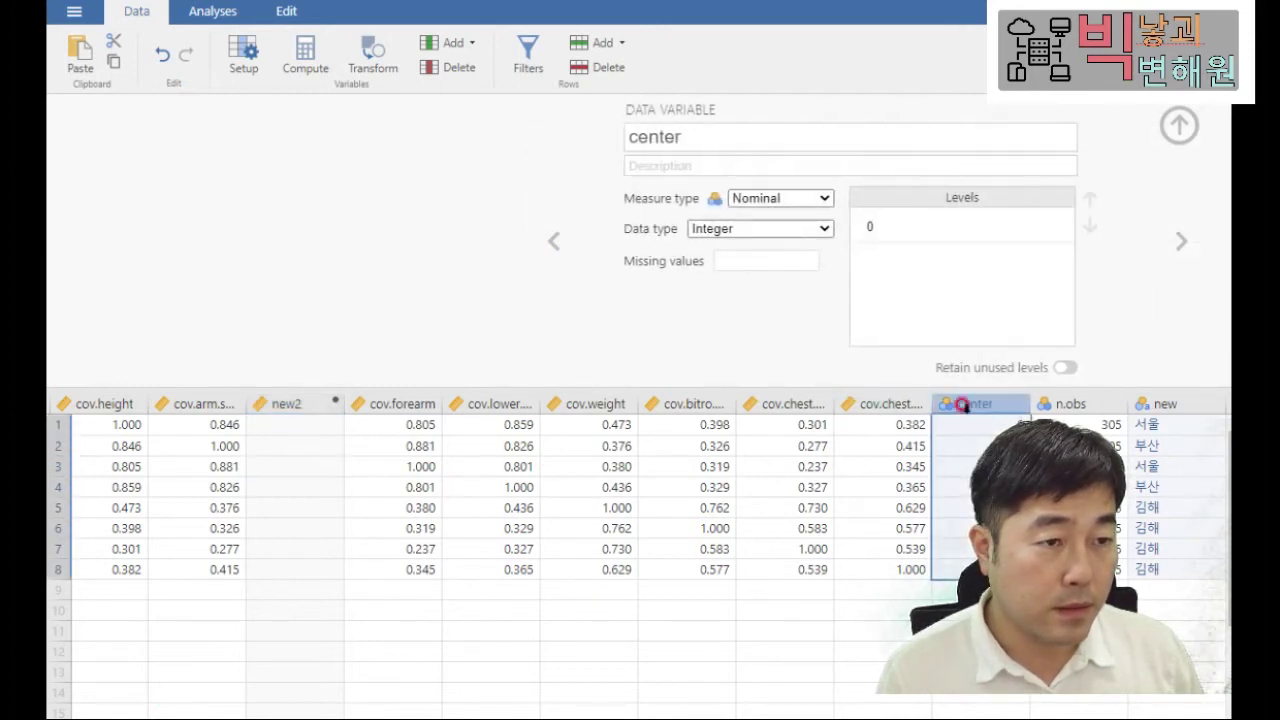
left_click(286, 402)
left_click(808, 192)
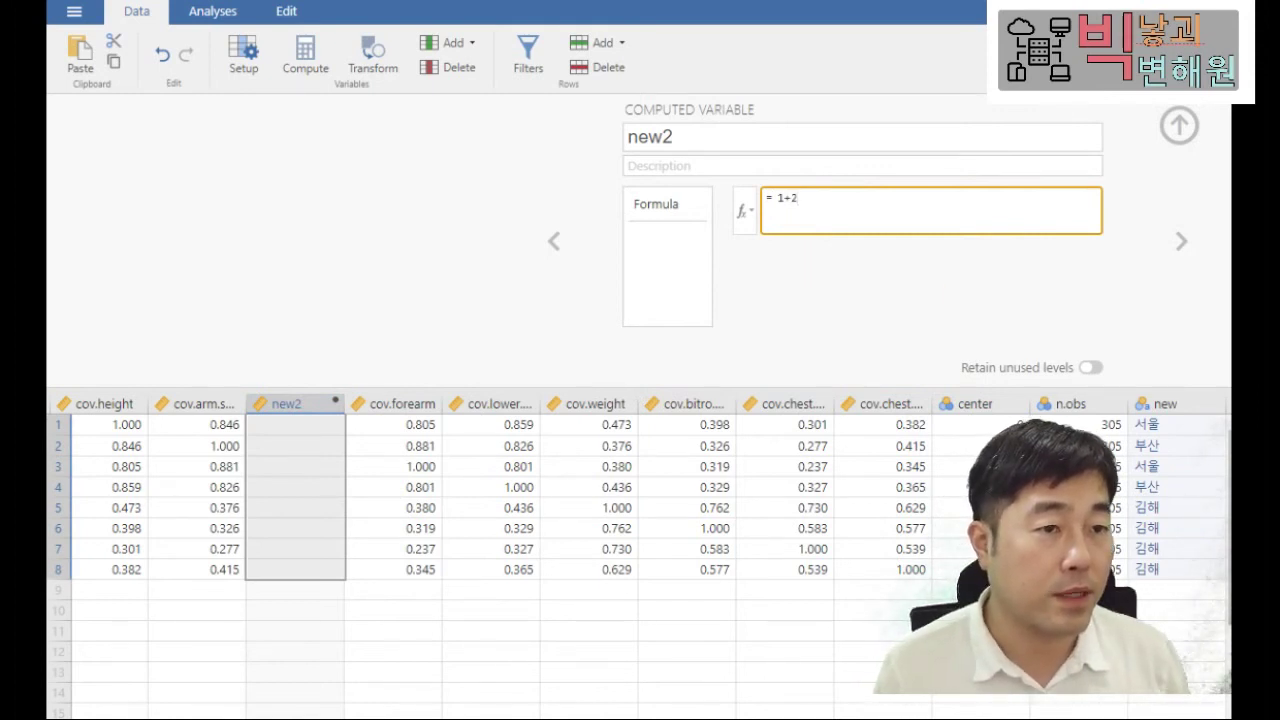
left_click(1176, 238)
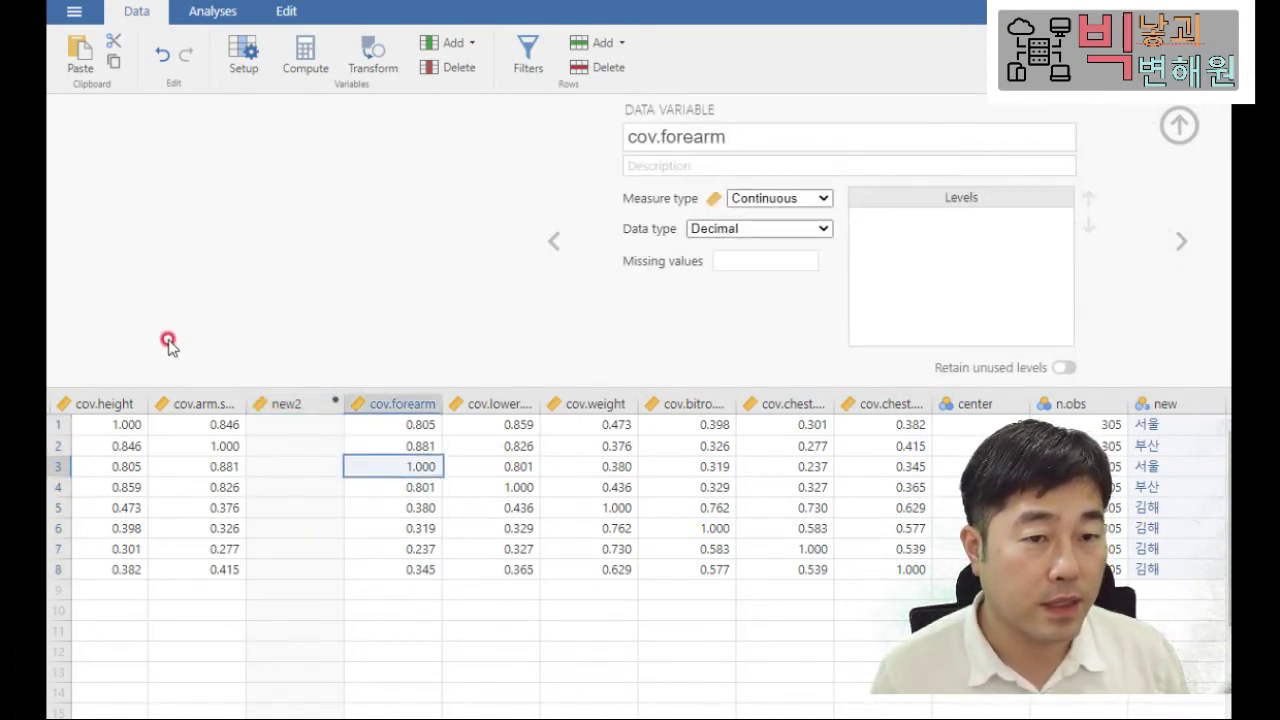
left_click(284, 404)
left_click(810, 198)
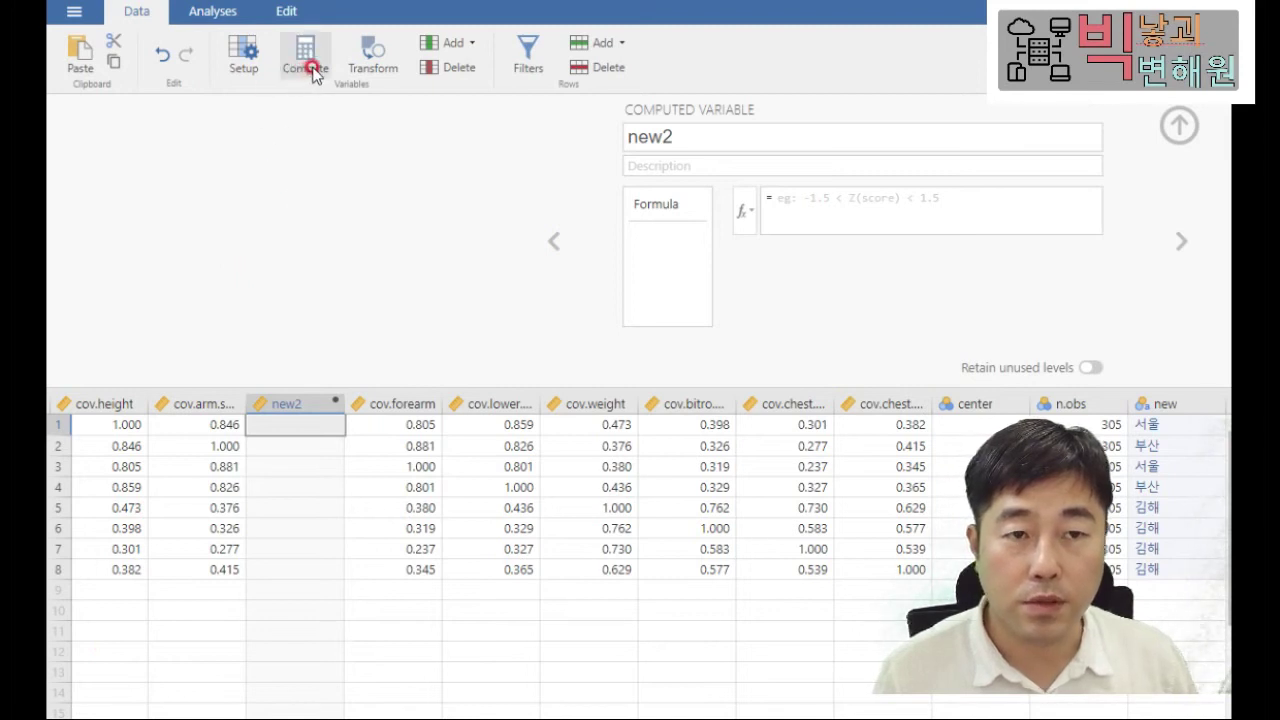
- Add a transformed variable after new2 and set its source variable to center
left_click(375, 72)
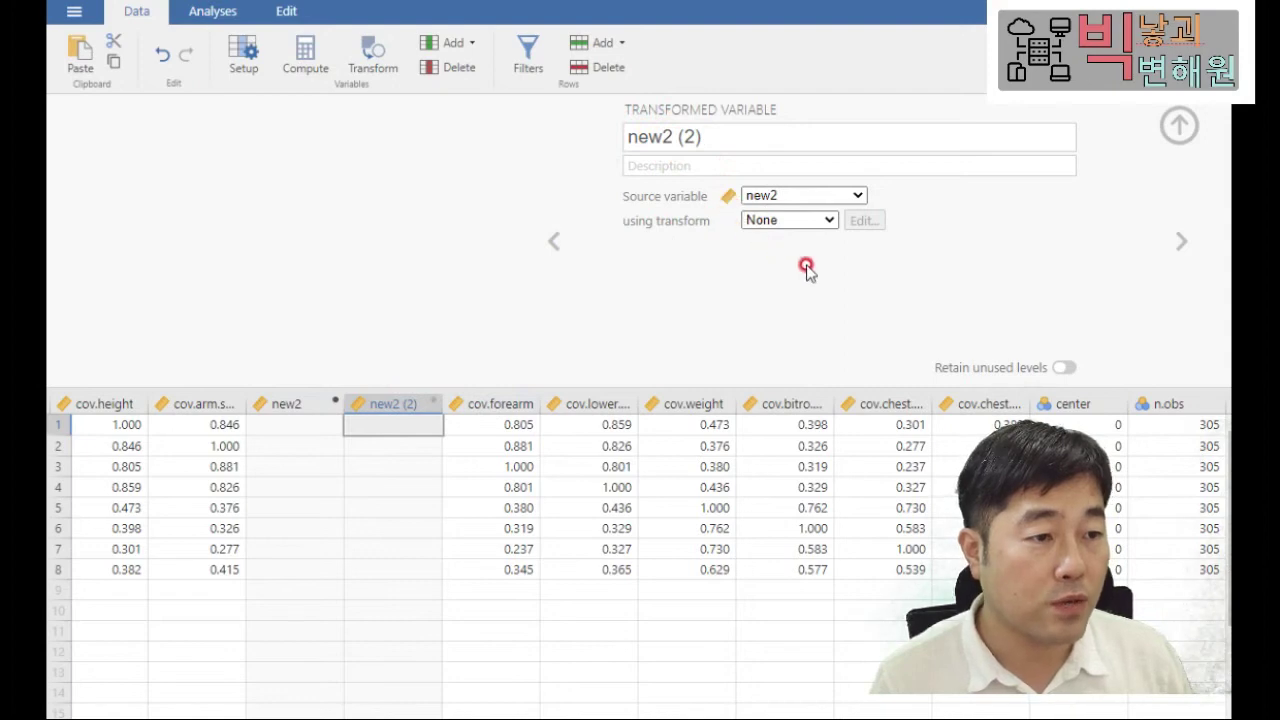
left_click(794, 197)
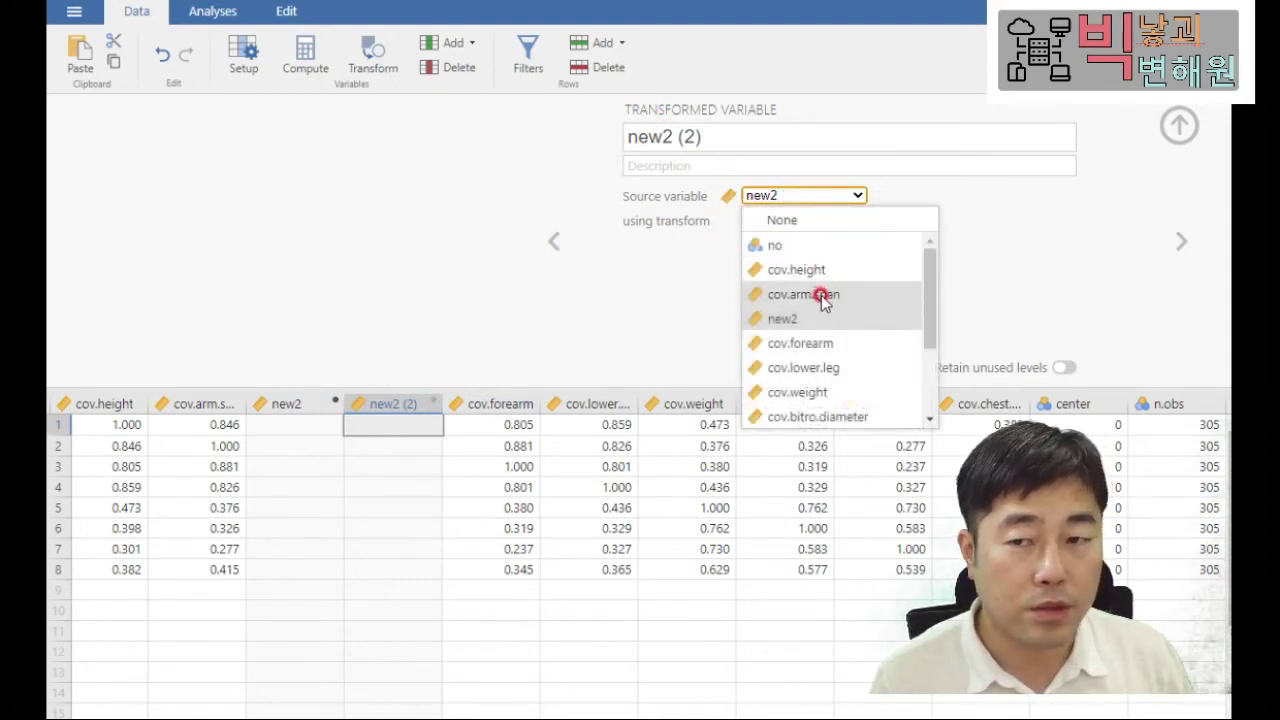
scroll(822, 362, "down", 1)
left_click(790, 392)
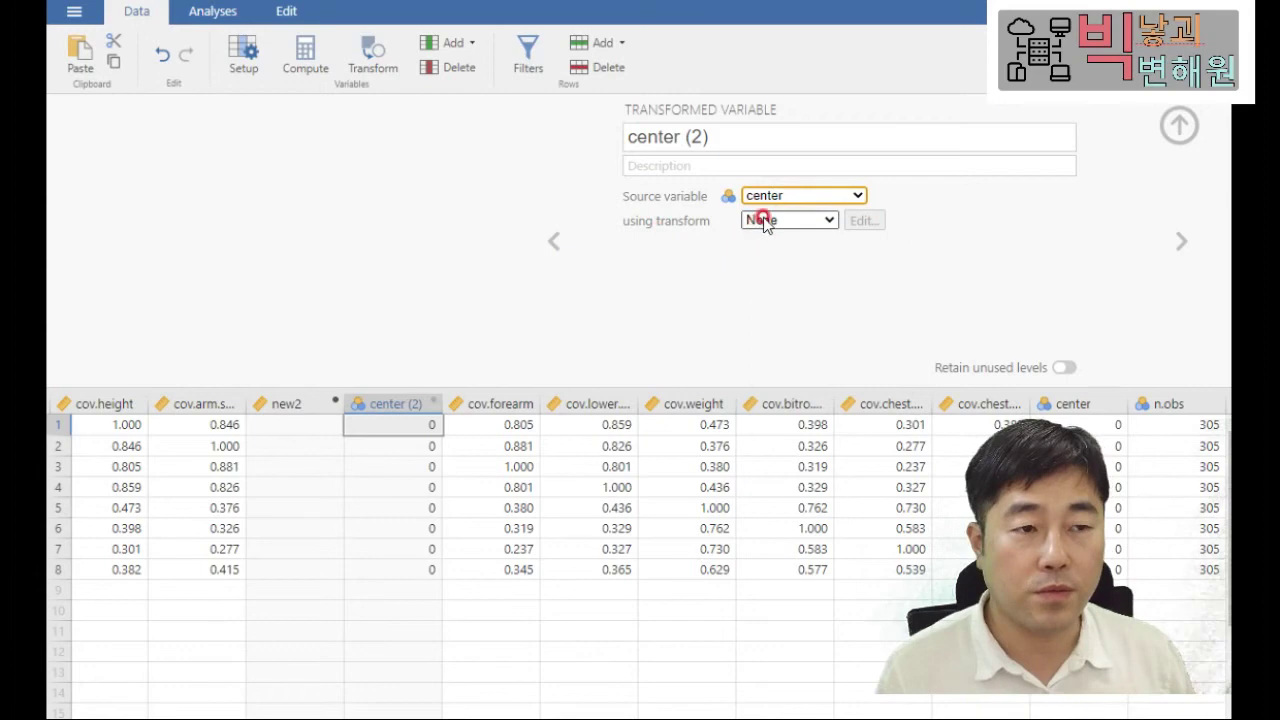
- Create a new transform for the transformed center variable, review its recode formula, and close the variable editor
left_click(830, 221)
left_click(788, 258)
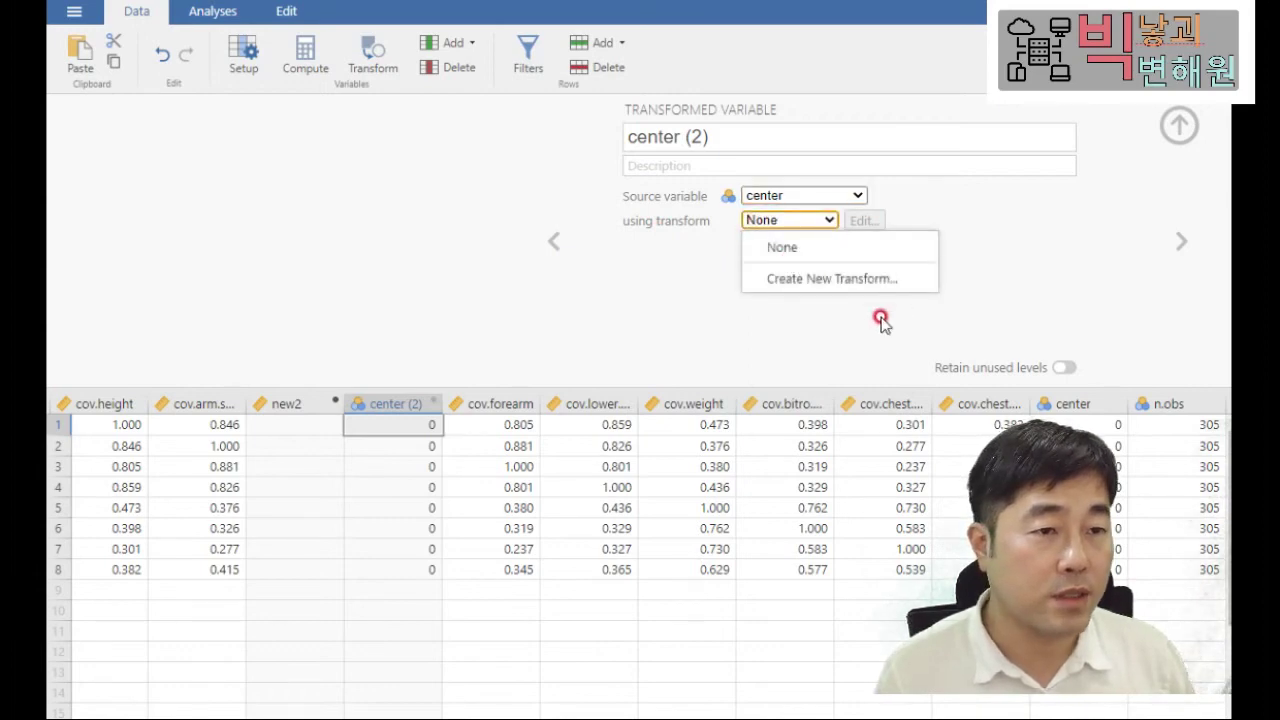
left_click(831, 220)
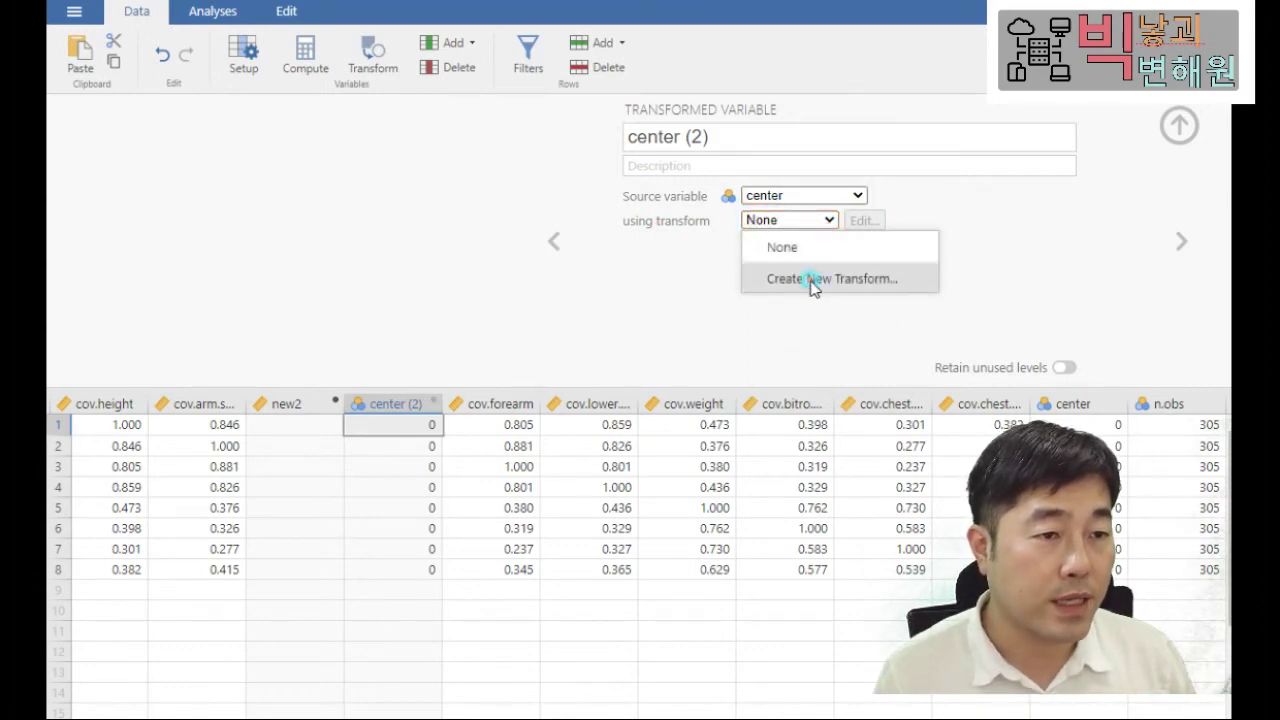
left_click(820, 279)
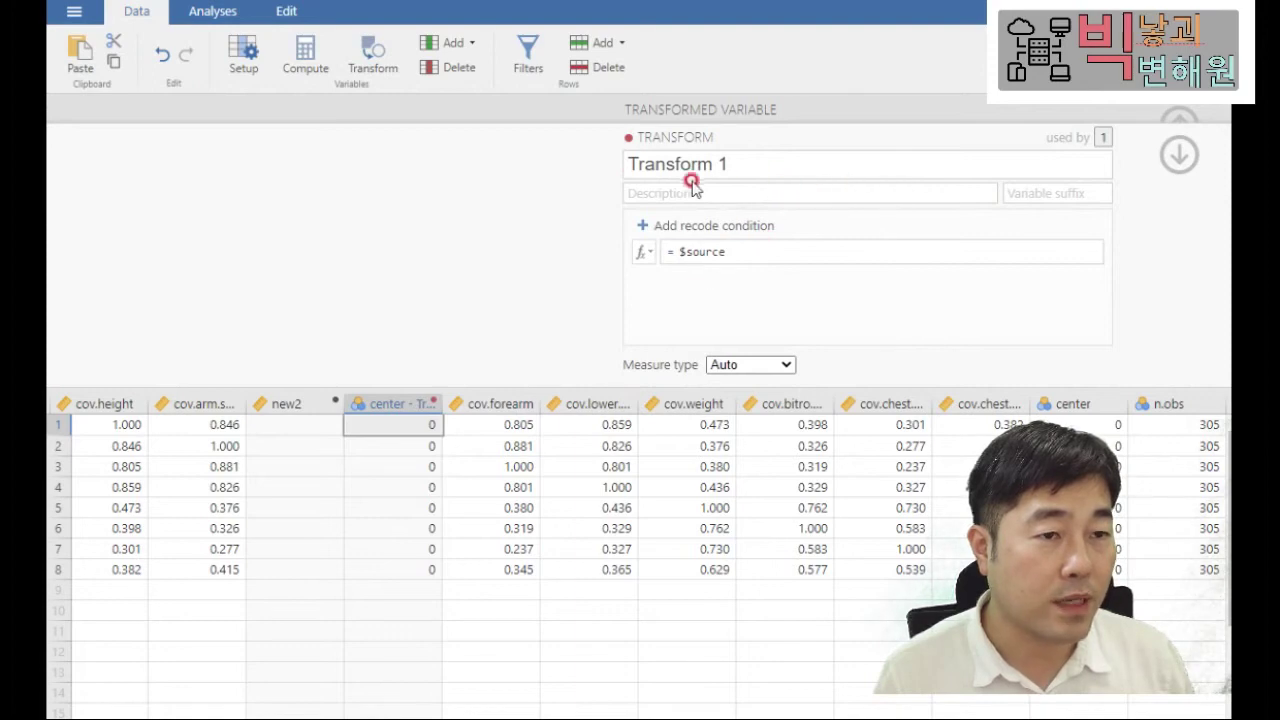
left_click(1182, 153)
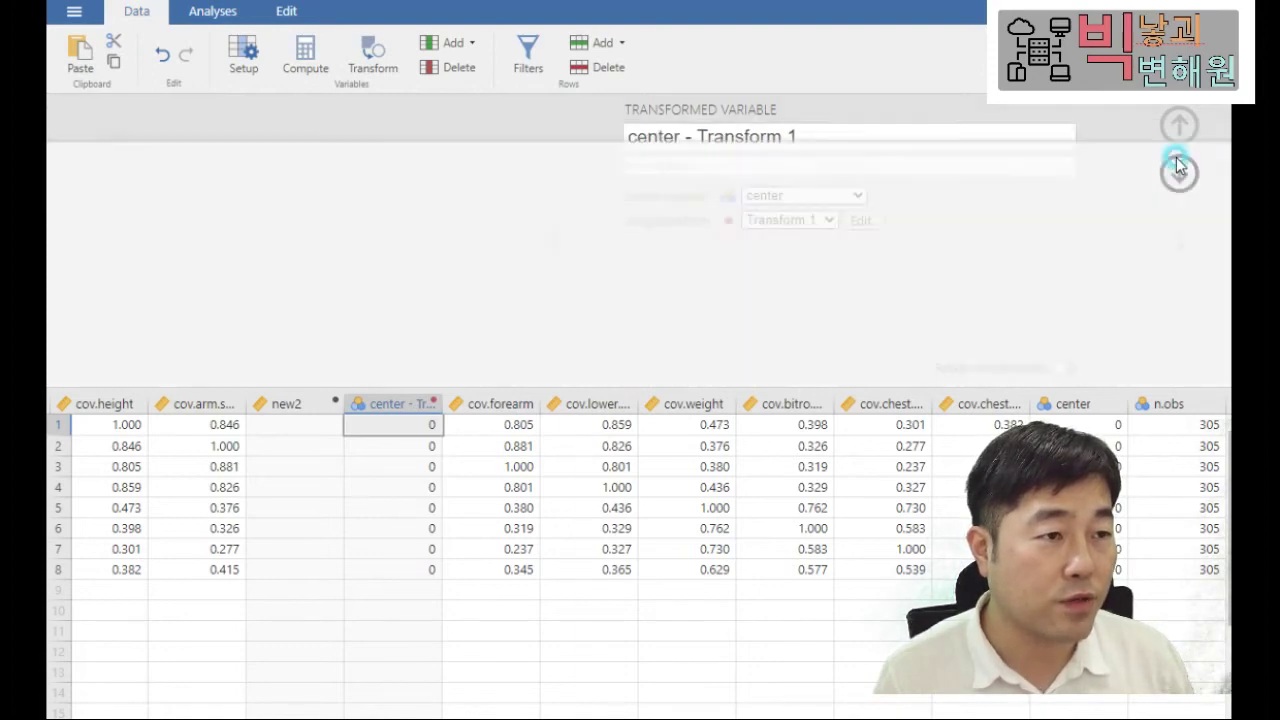
left_click(866, 219)
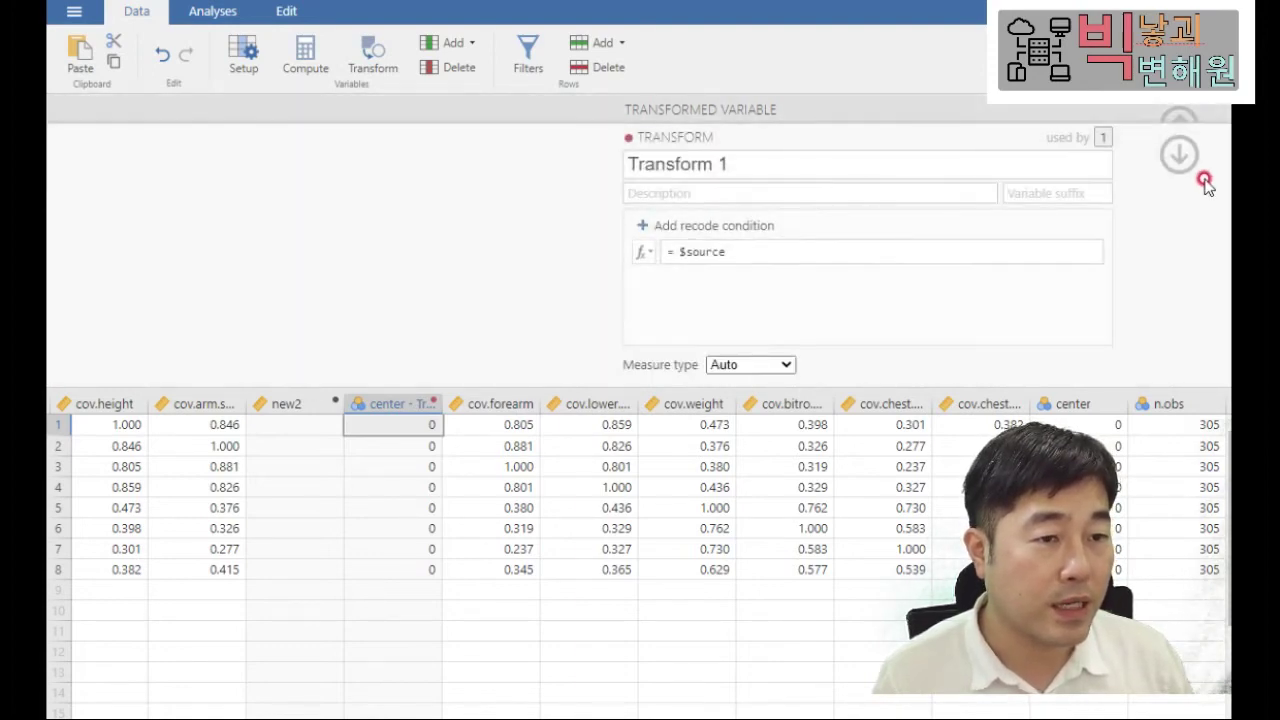
left_click(1180, 153)
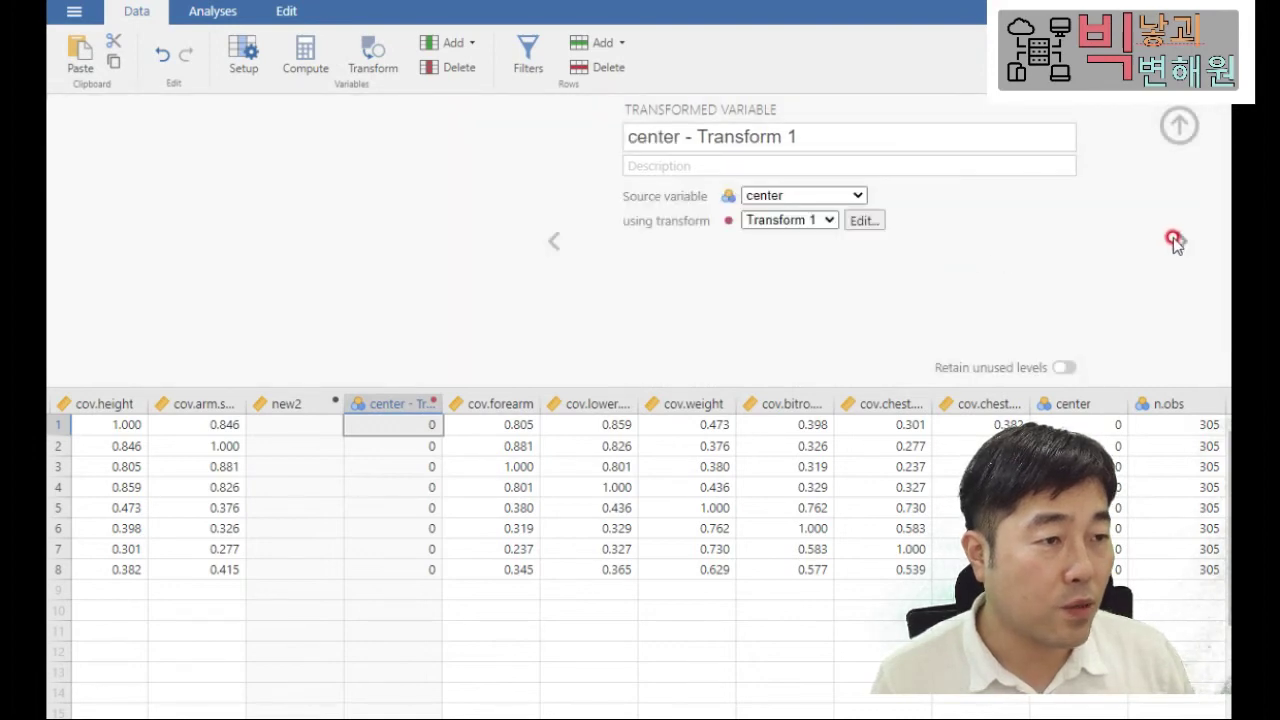
left_click(1177, 128)
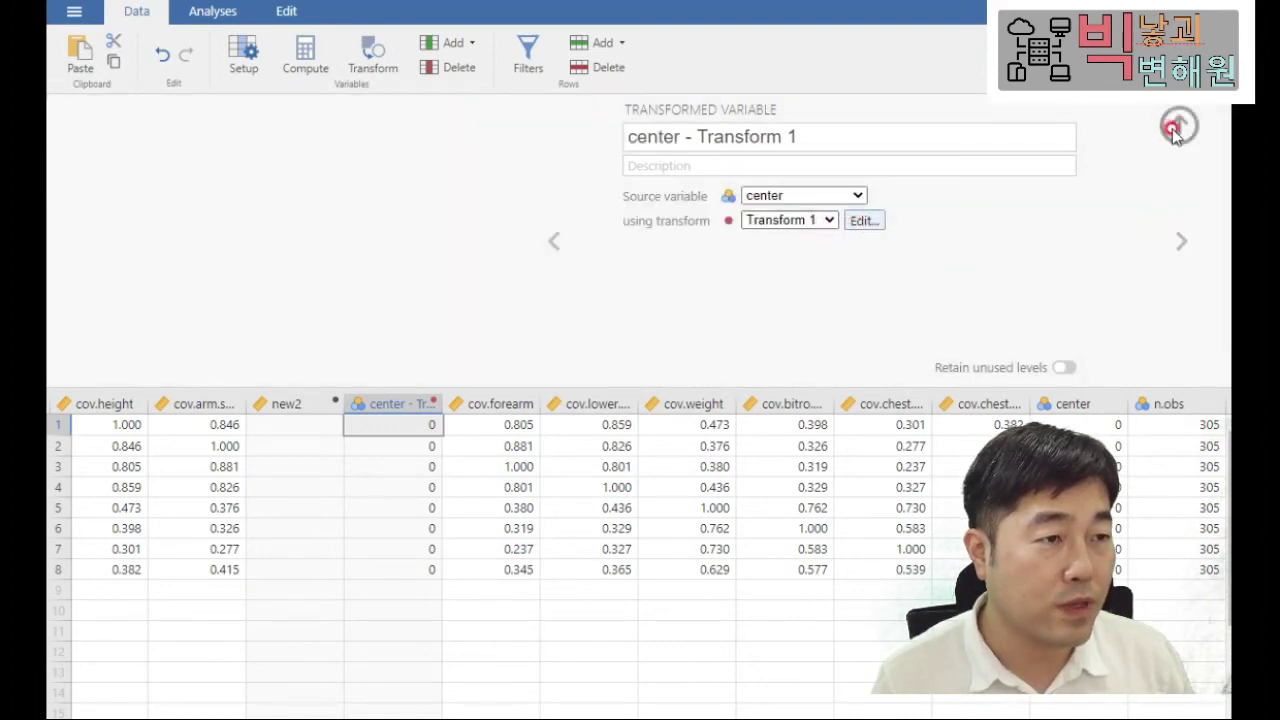
- Add a second transformed variable based on the center - Transform 1 column, using Transform 1
left_click(398, 140)
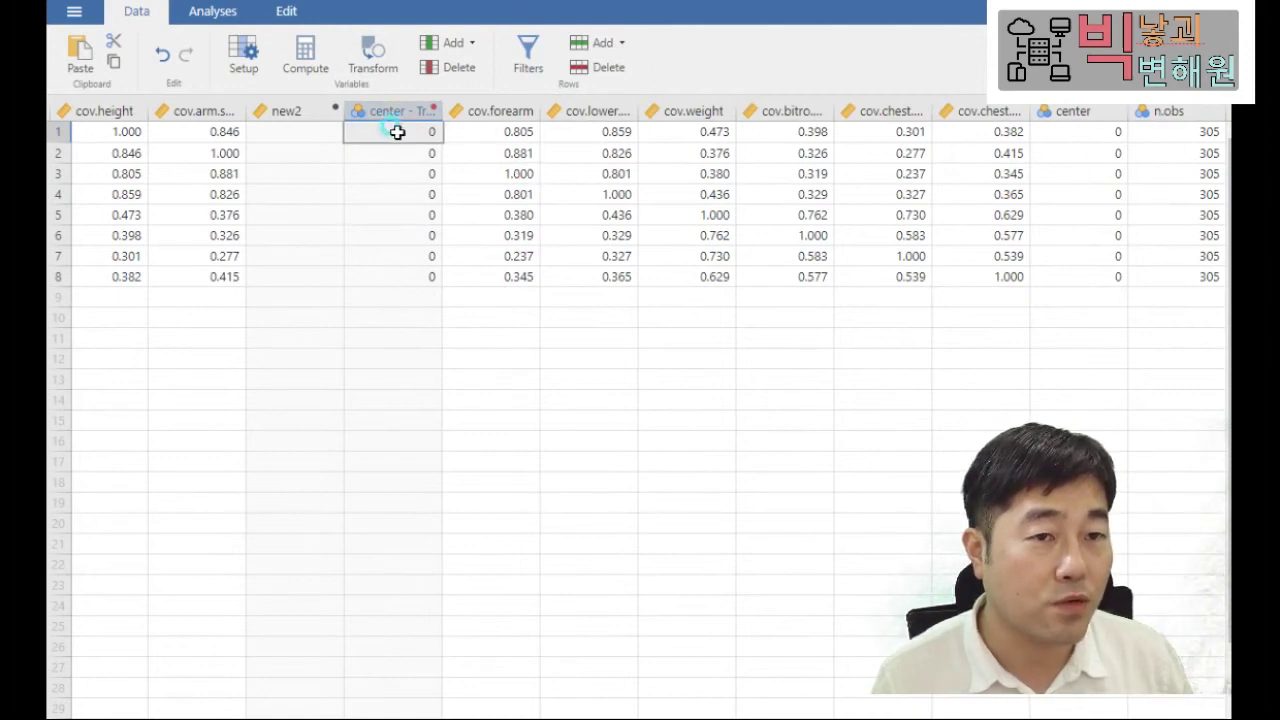
left_click(375, 153)
left_click(377, 172)
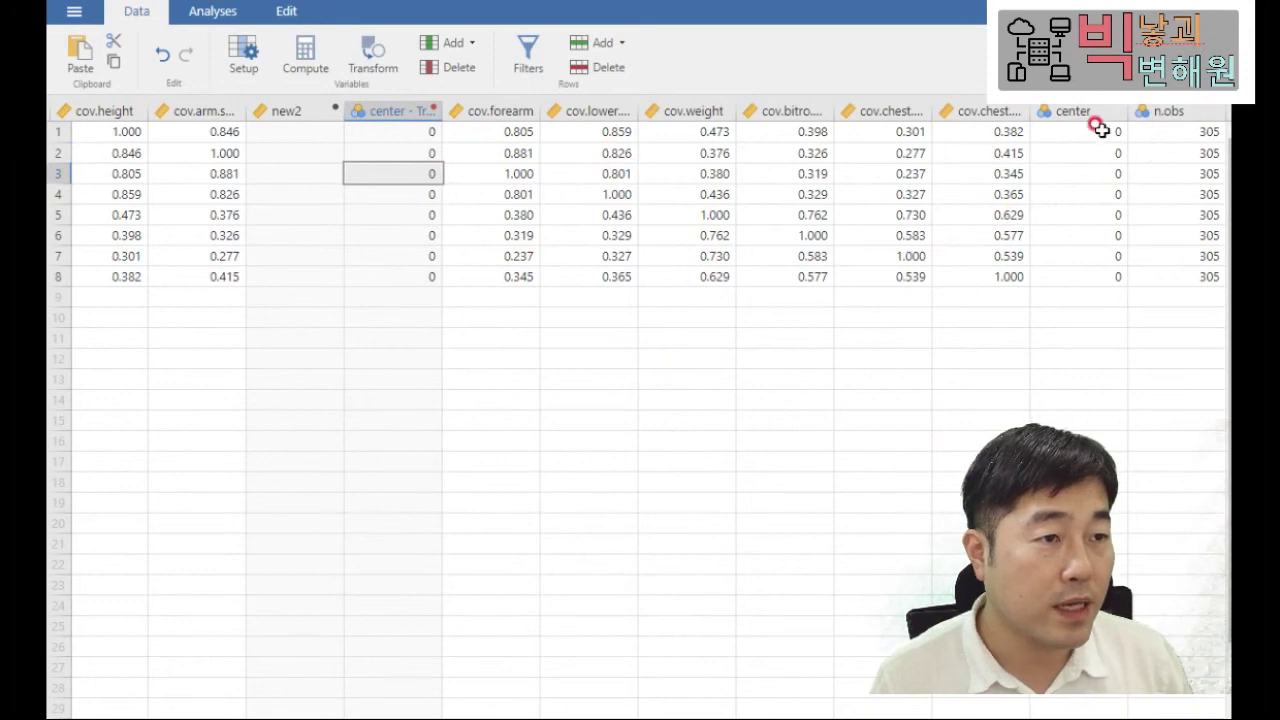
left_click(407, 113)
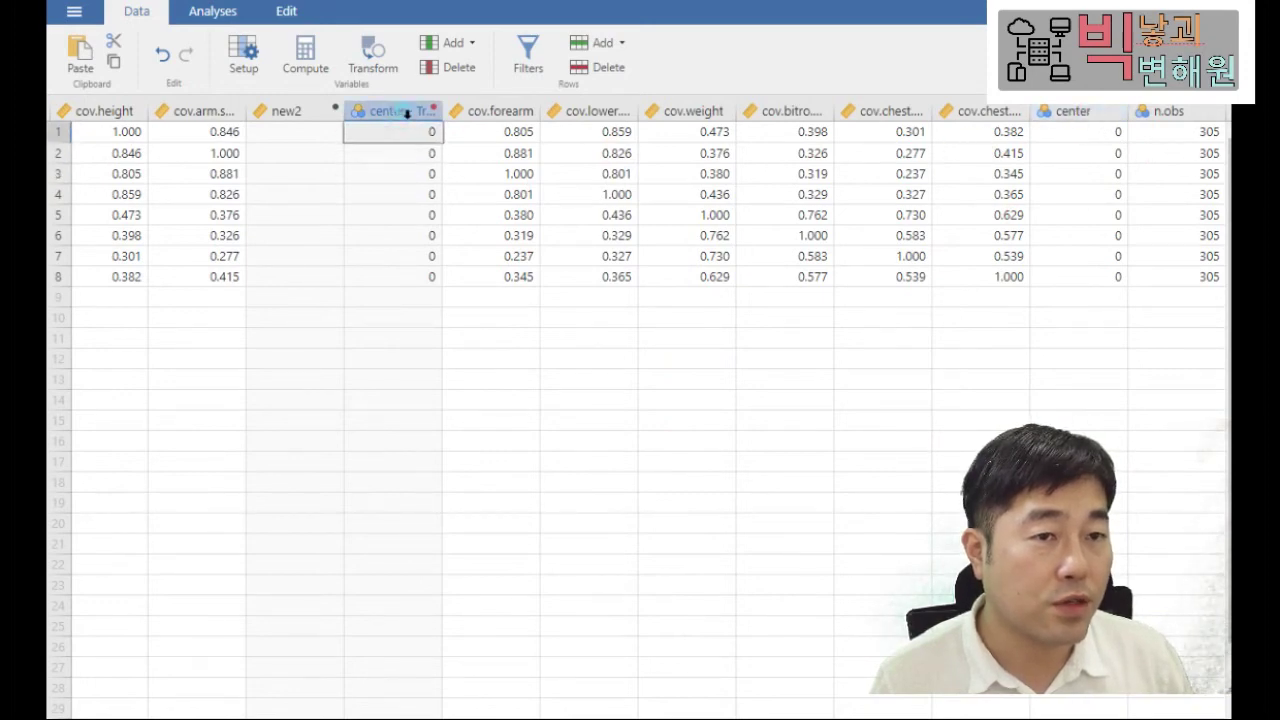
left_click(406, 112)
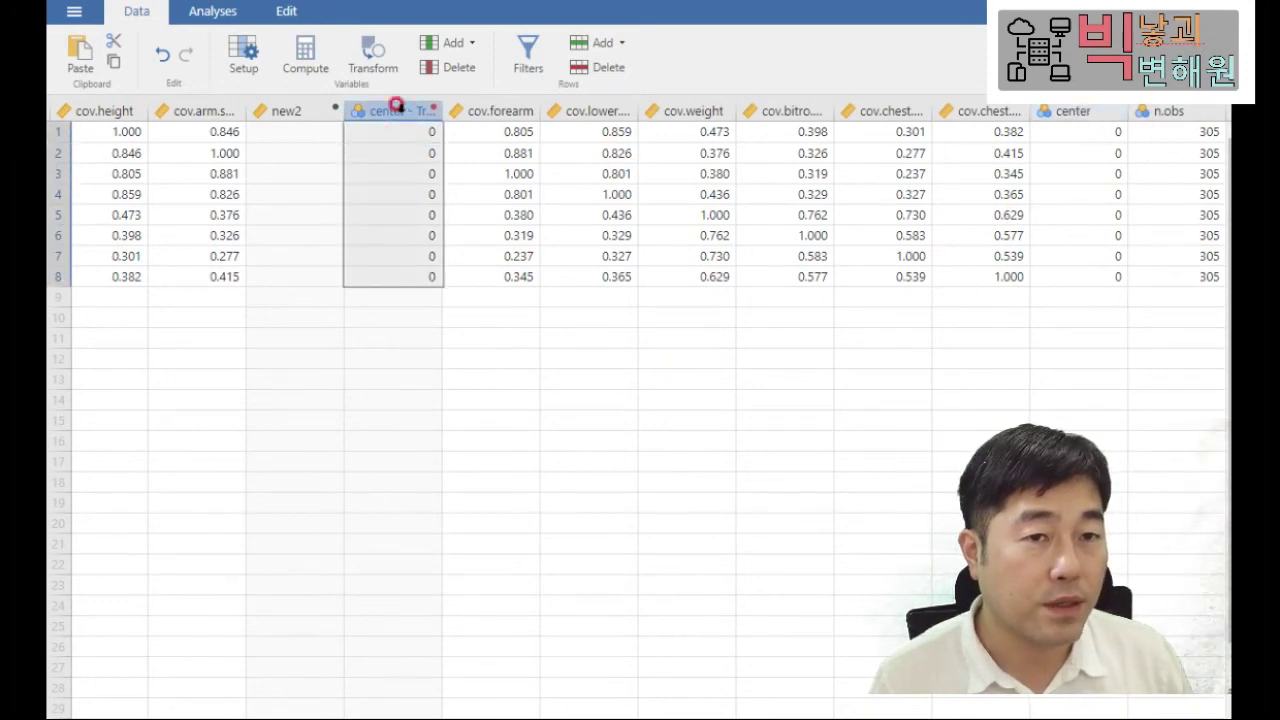
left_click(374, 53)
left_click(806, 221)
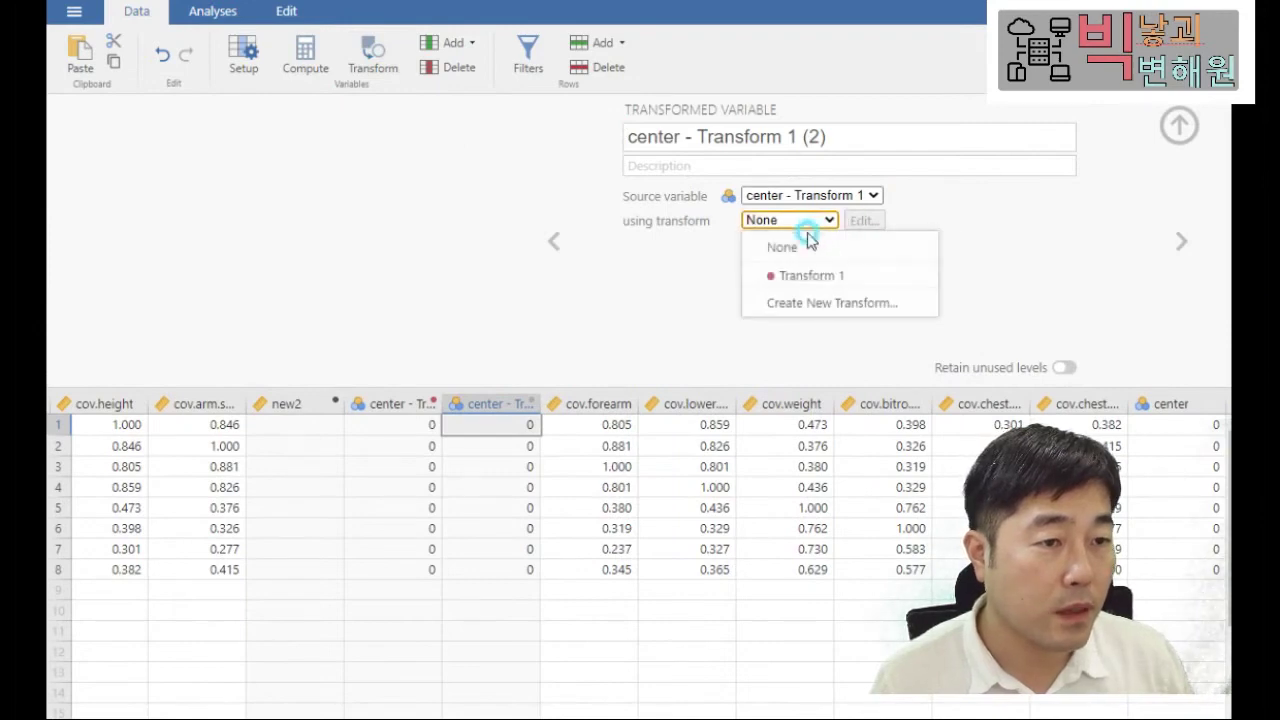
left_click(797, 276)
- Change the formula of Transform 1 to $source + 1
left_click(863, 220)
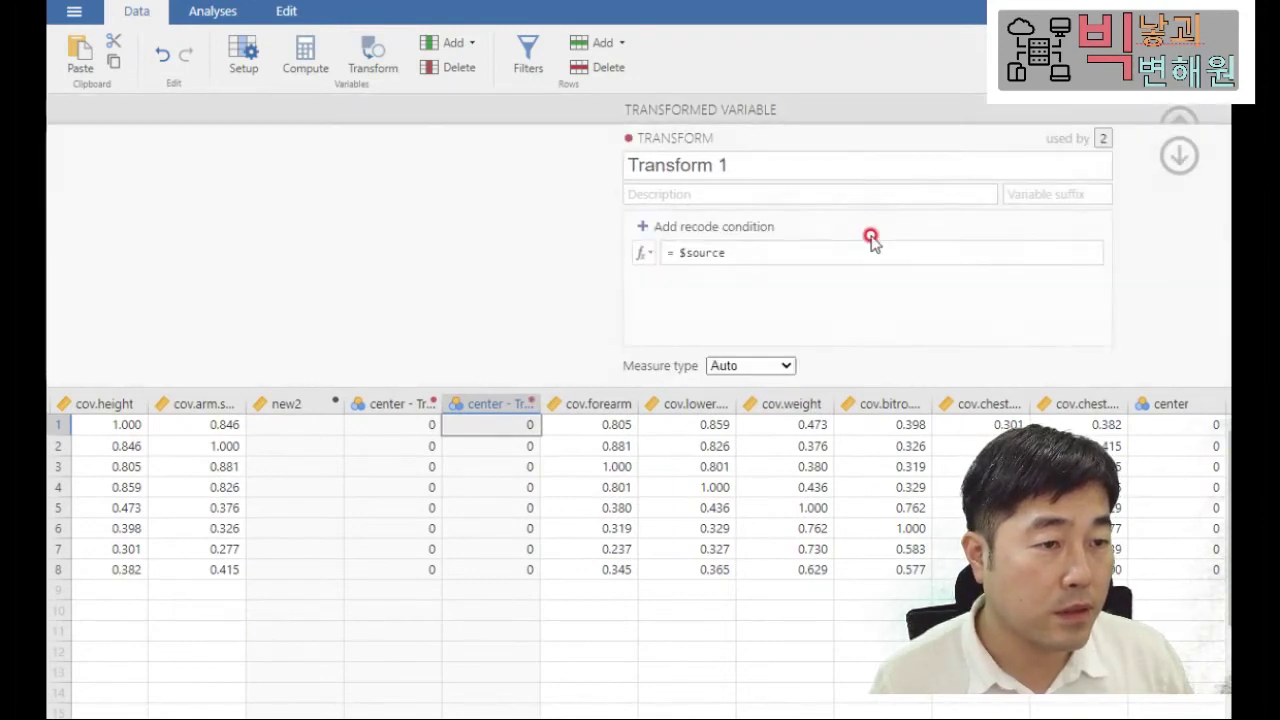
left_click(709, 247)
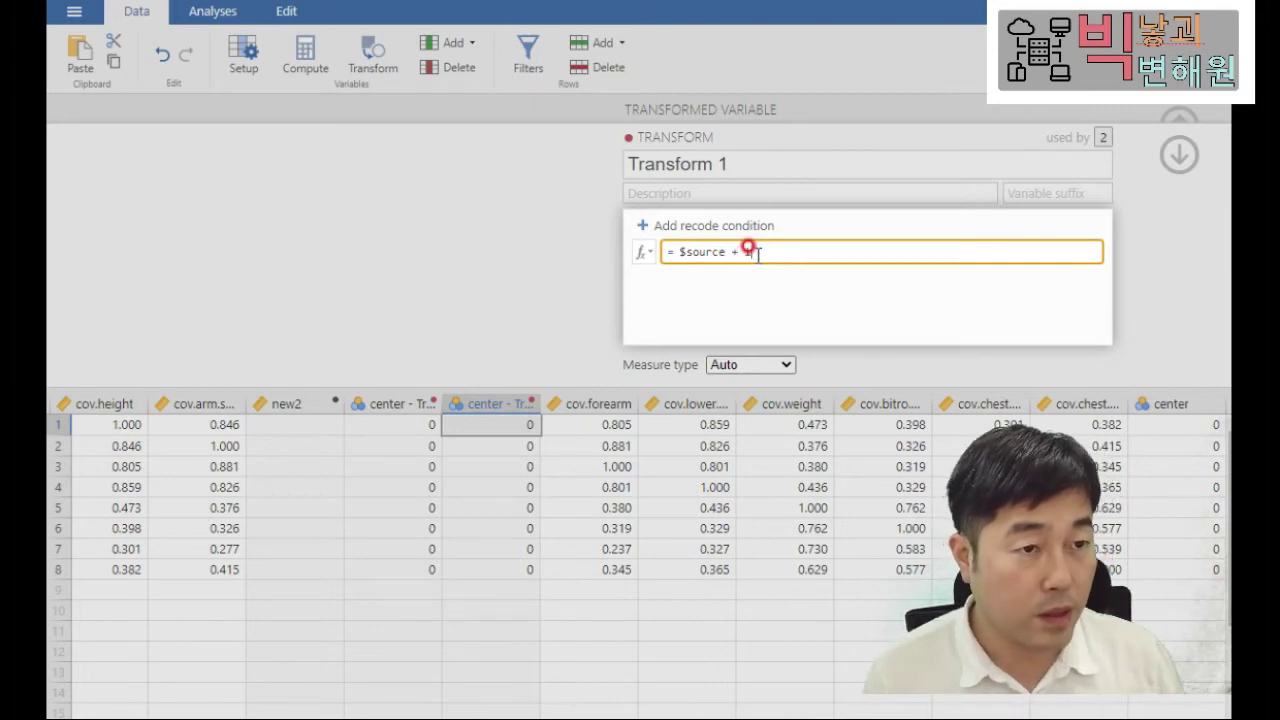
type("+ 1")
left_click(1163, 193)
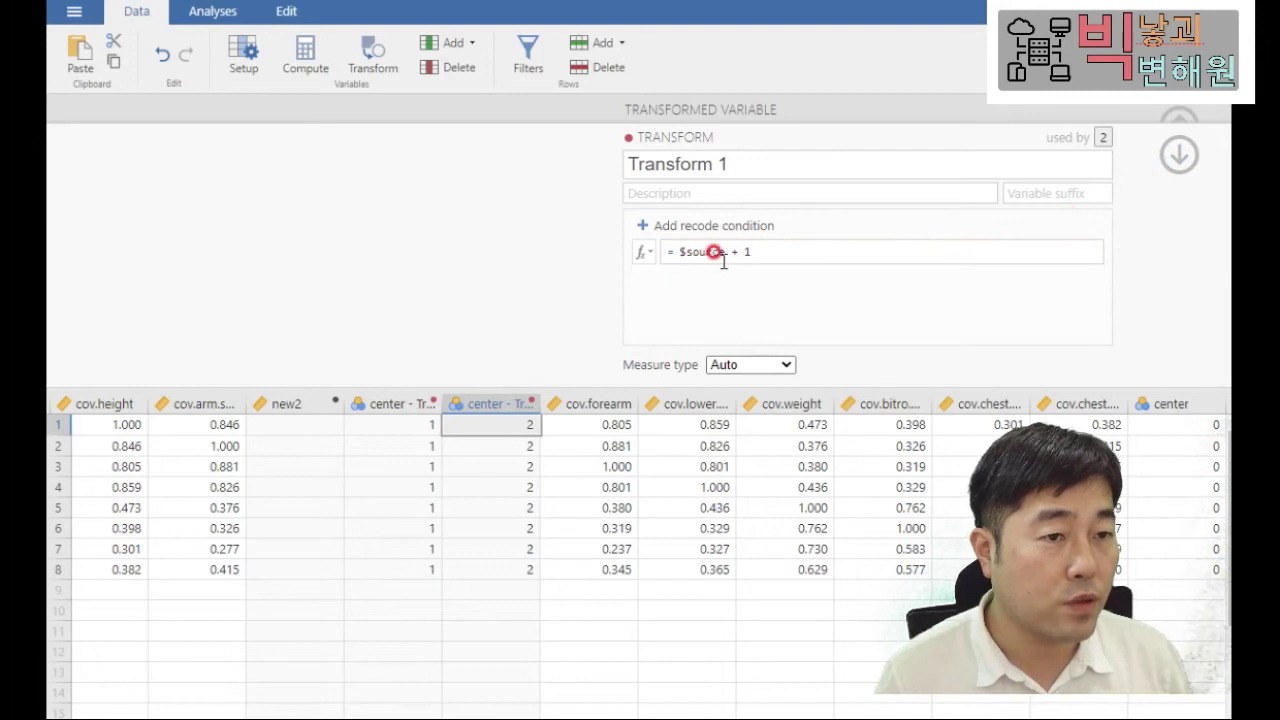
- Compare the source variables, transforms and values of the two transformed center columns
left_click(394, 408)
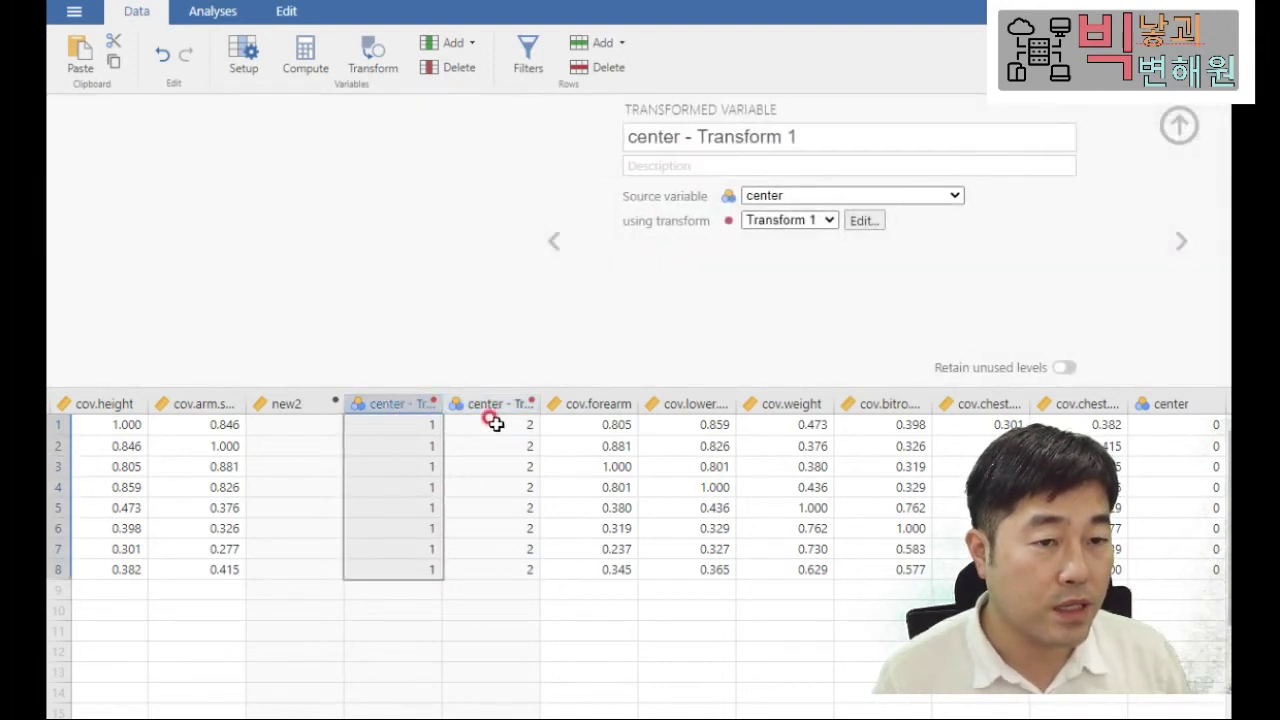
left_click(508, 425)
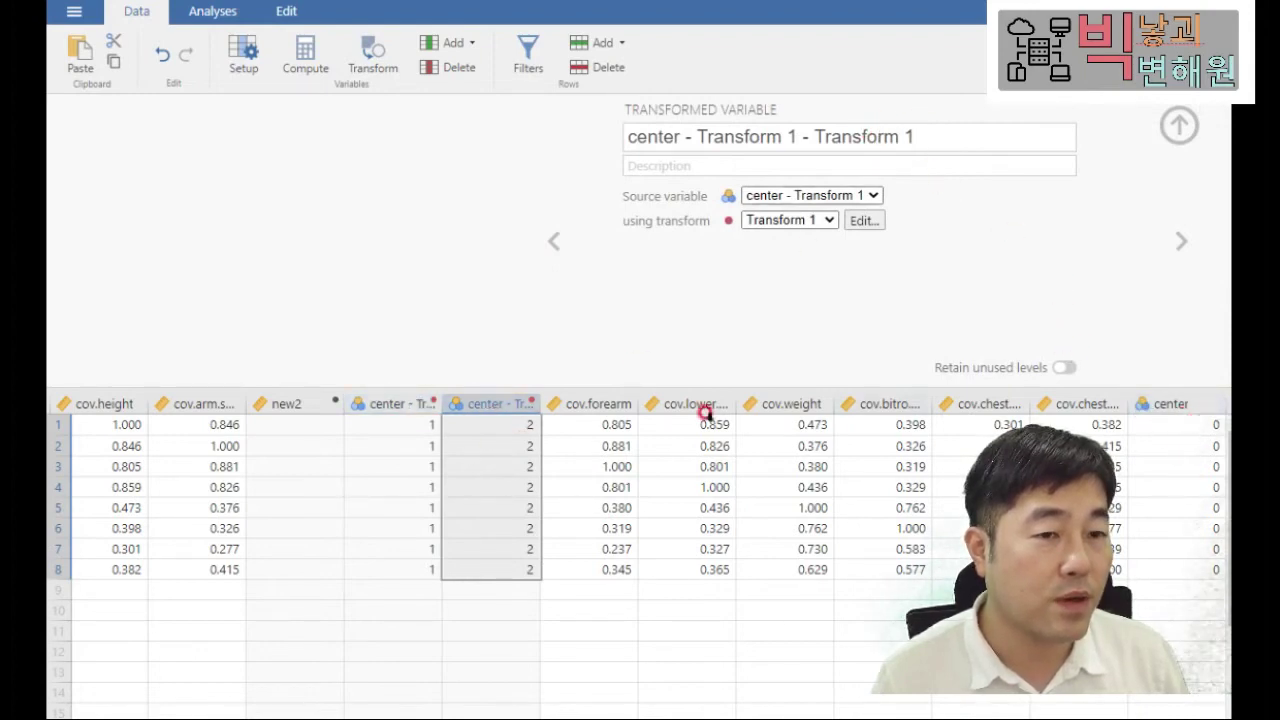
left_click(398, 401)
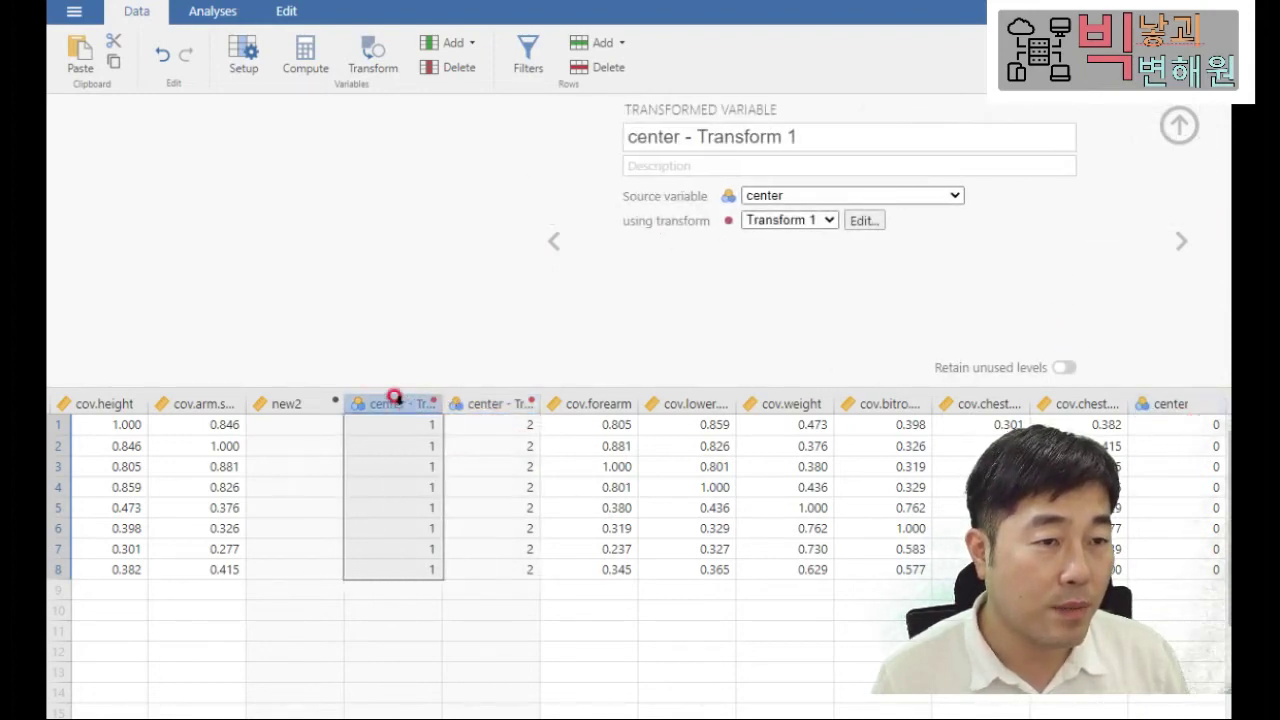
- Delete the center - Transform 1 - Transform 1 column after closing its variable editor
left_click(518, 403)
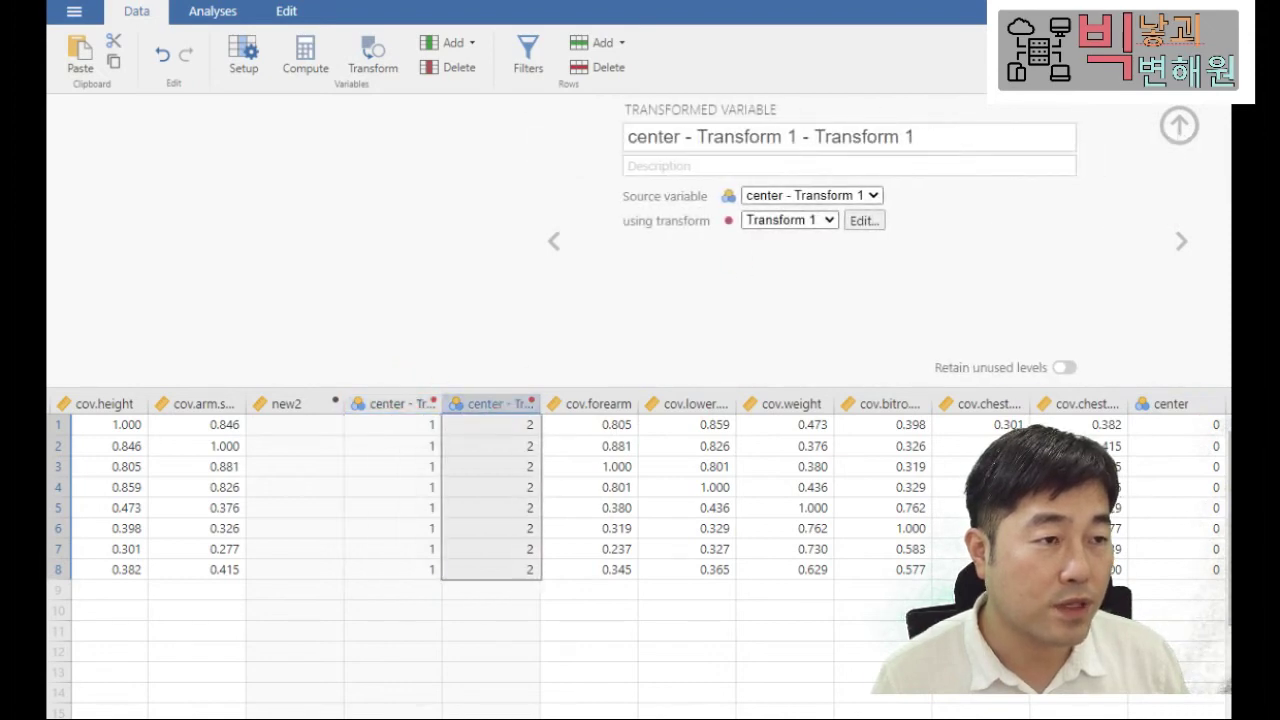
left_click(1180, 125)
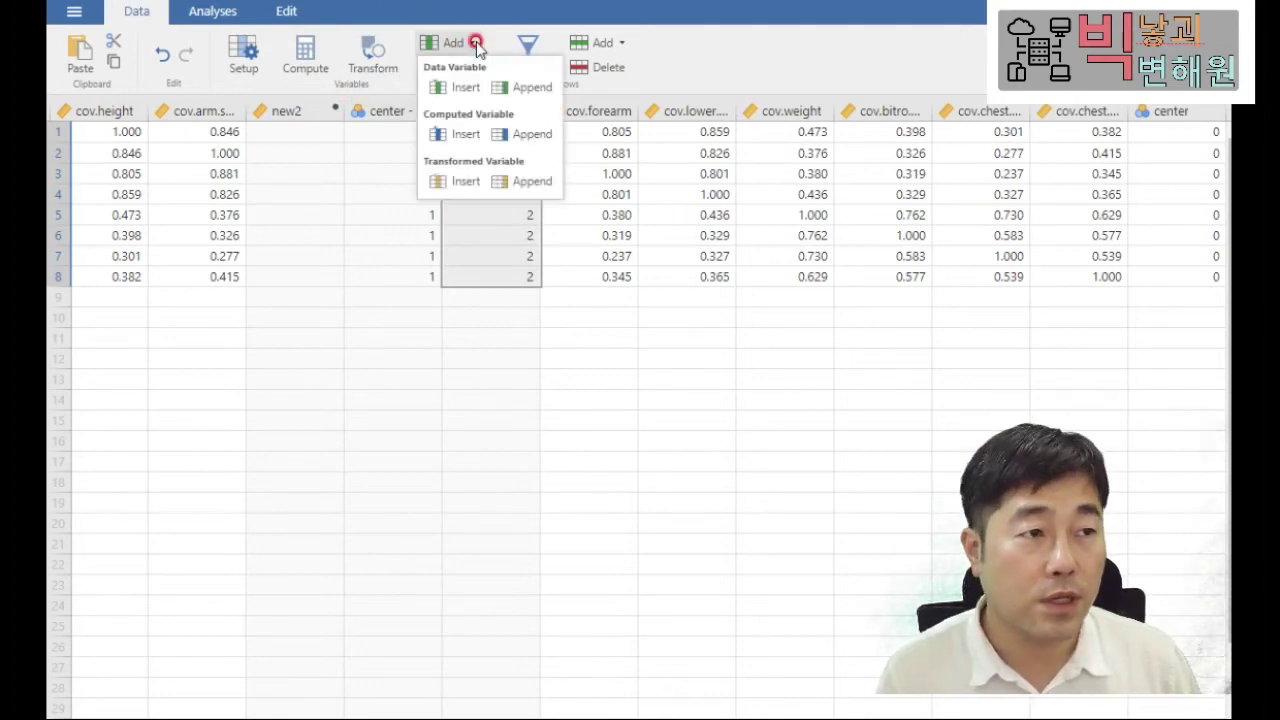
left_click(440, 90)
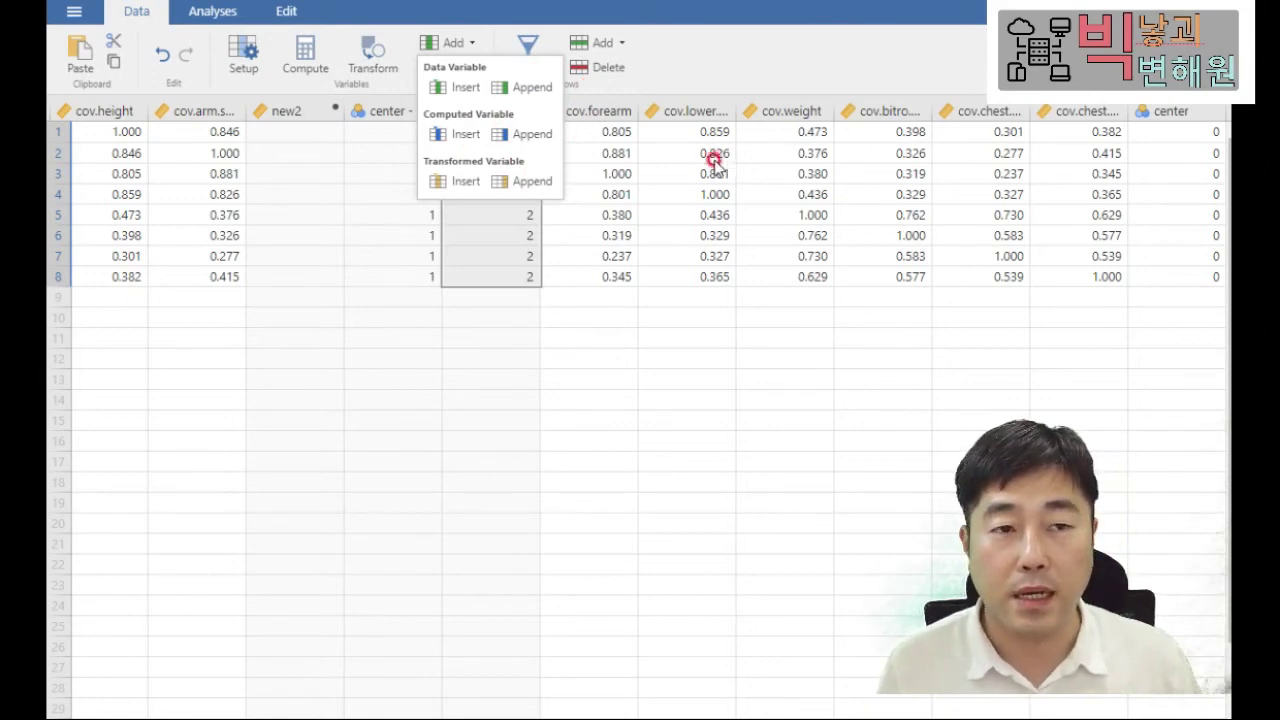
left_click(453, 52)
left_click(458, 67)
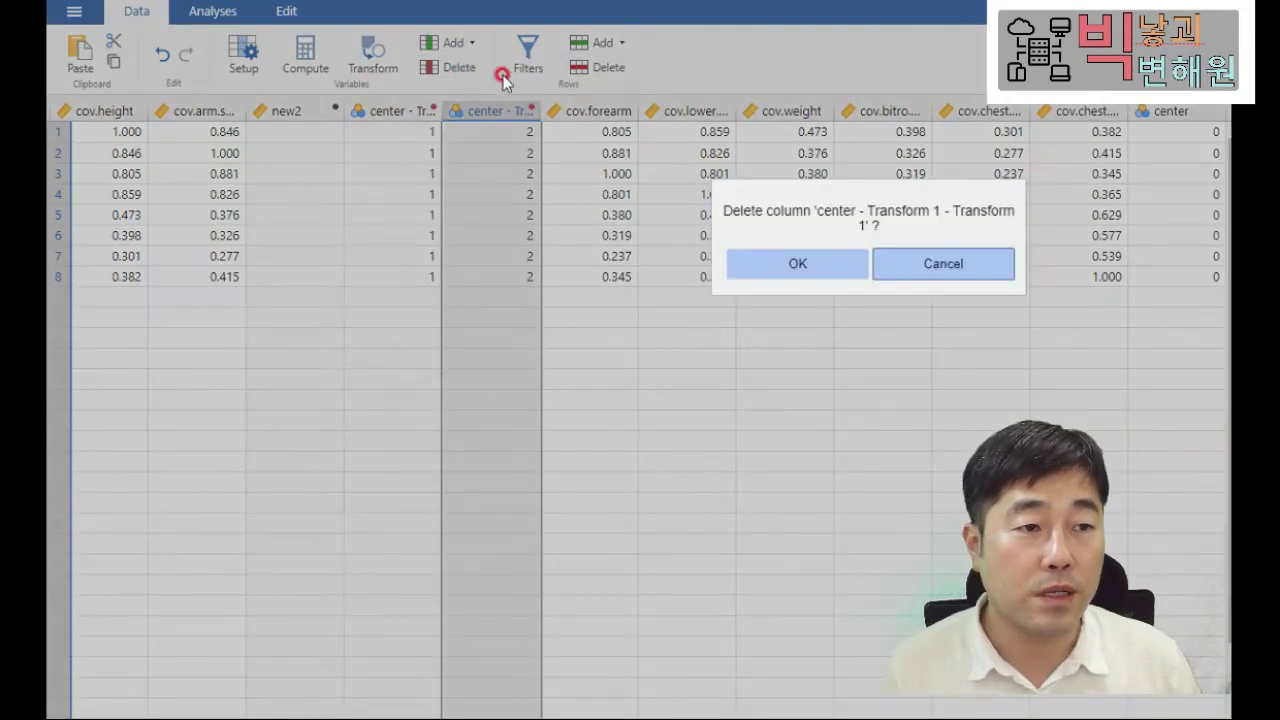
left_click(786, 260)
- Delete the remaining transformed center column next to new2
left_click(395, 111)
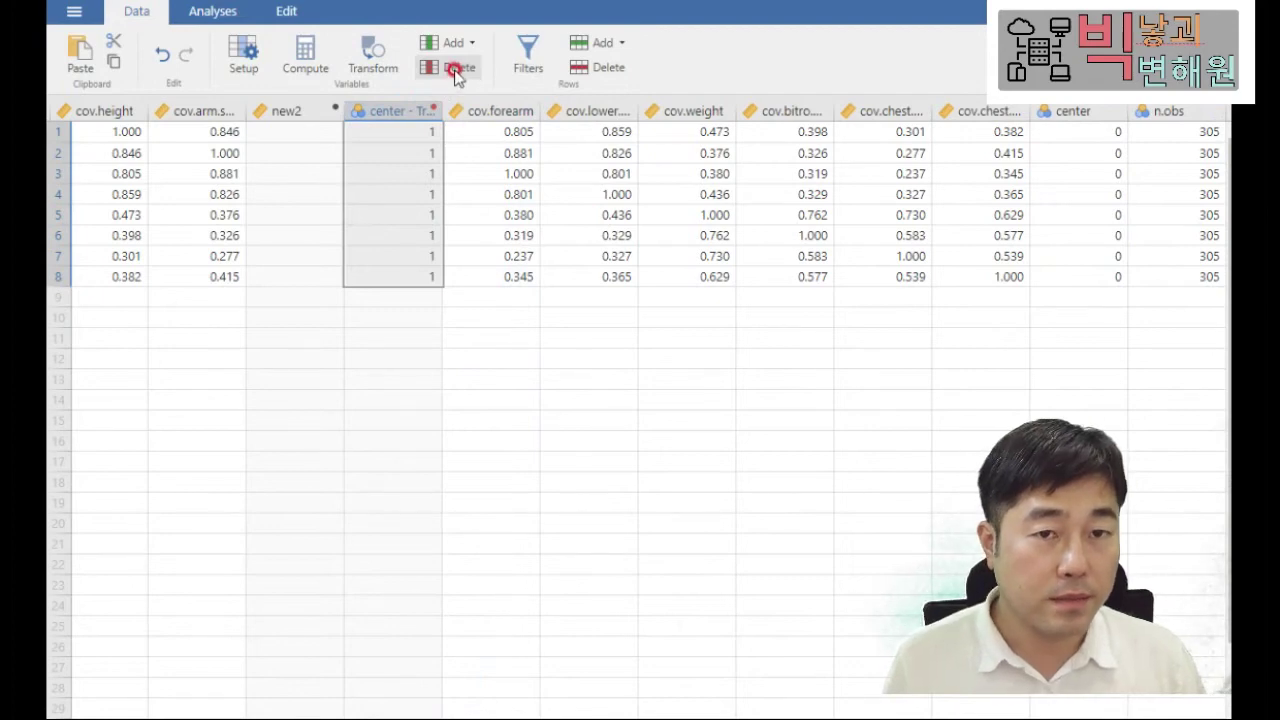
left_click(455, 68)
left_click(845, 250)
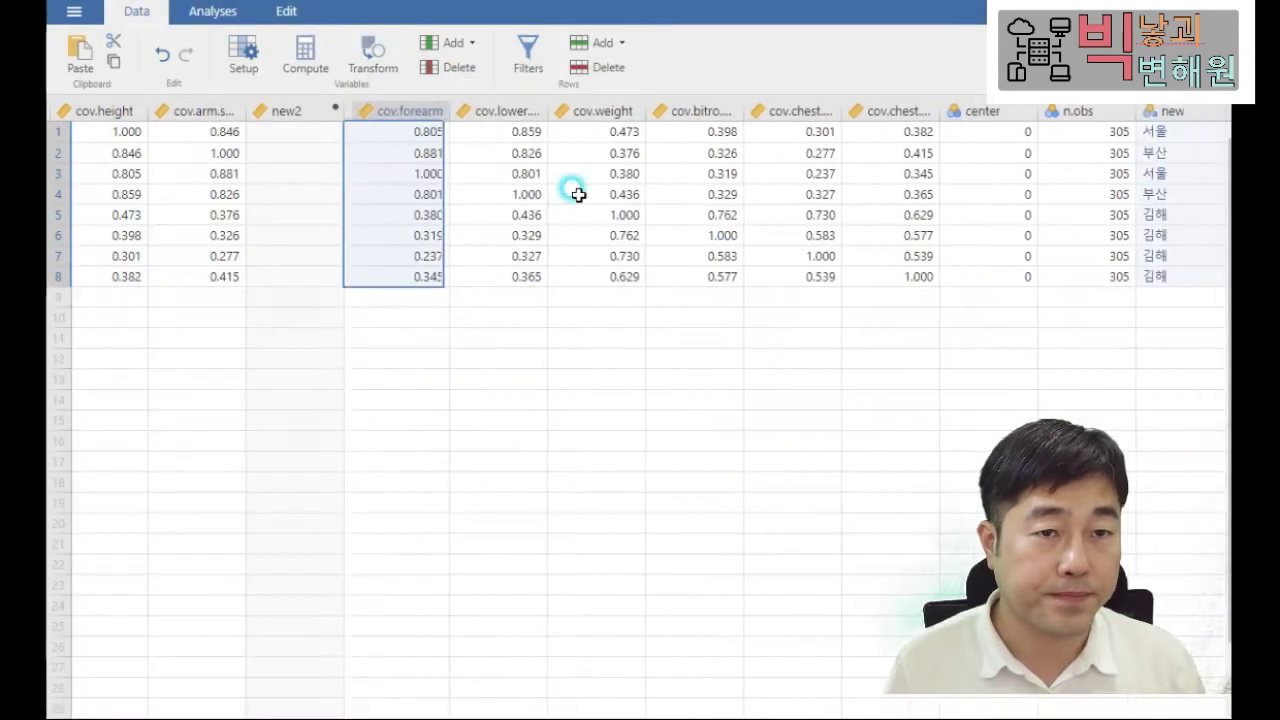
- Try out row filters by adding Filter 1, a Filter 2 and an extra and-condition, and remove them all again
left_click(528, 62)
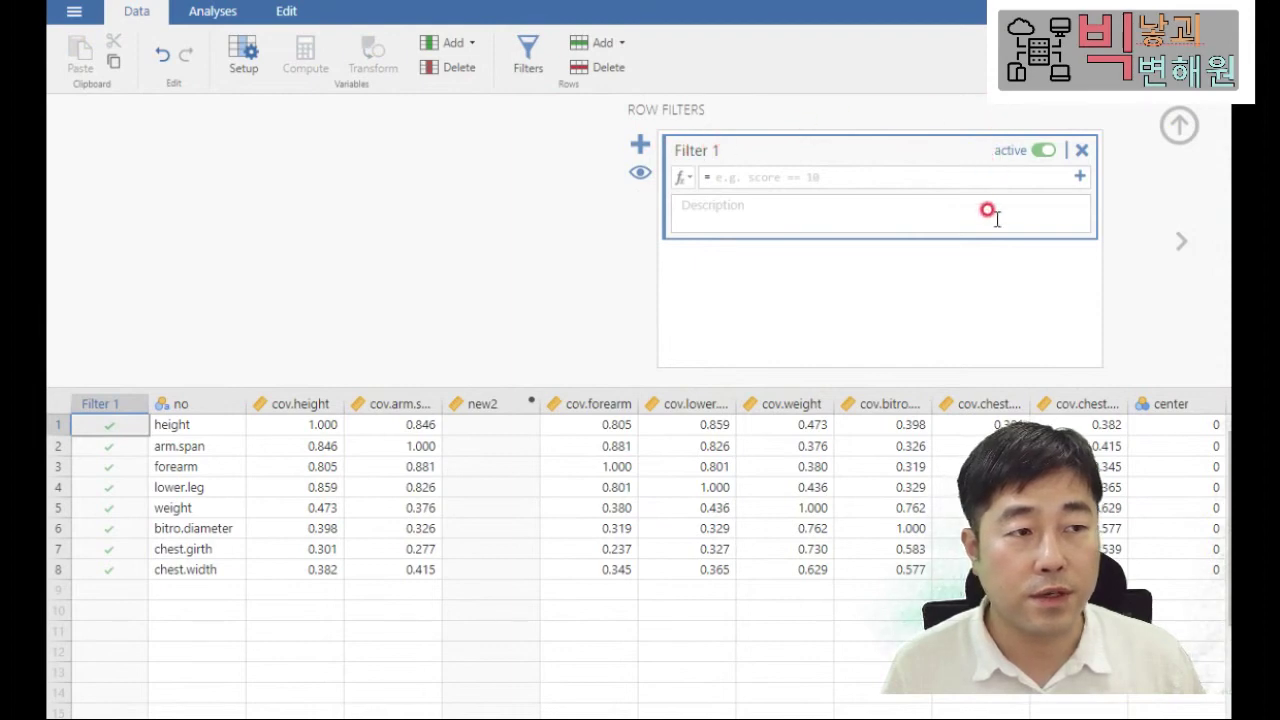
left_click(634, 145)
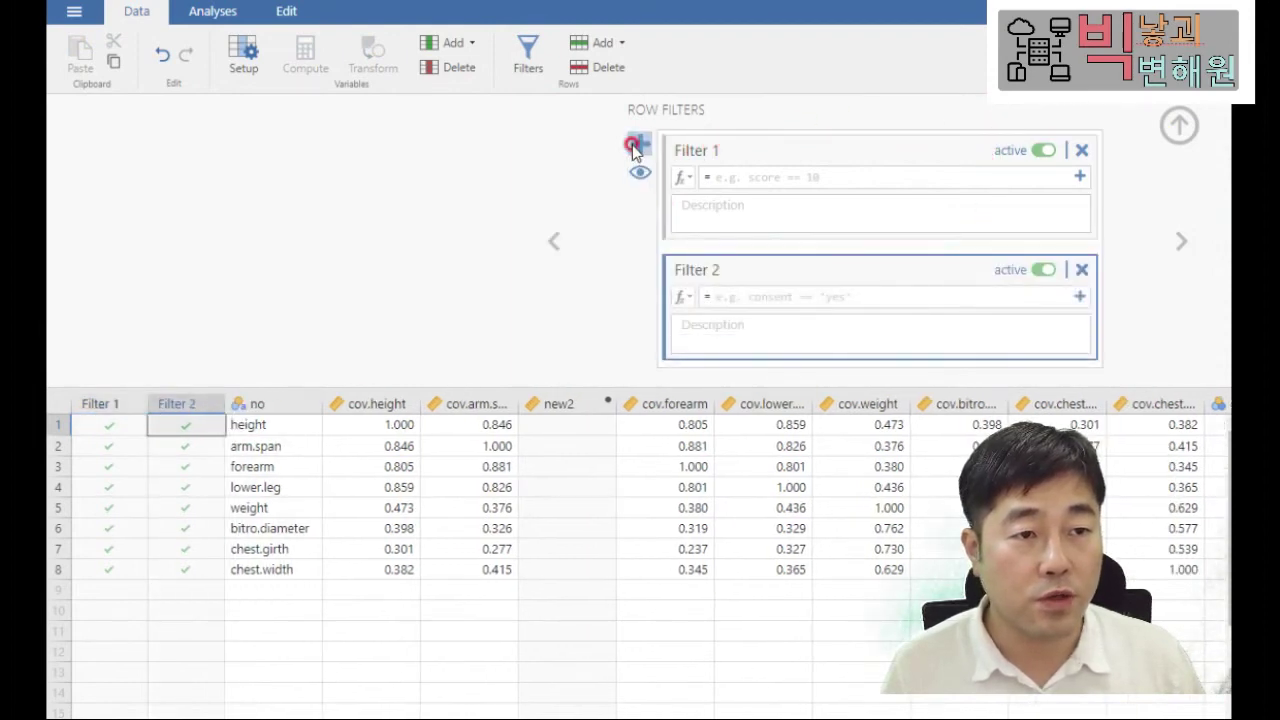
left_click(1081, 269)
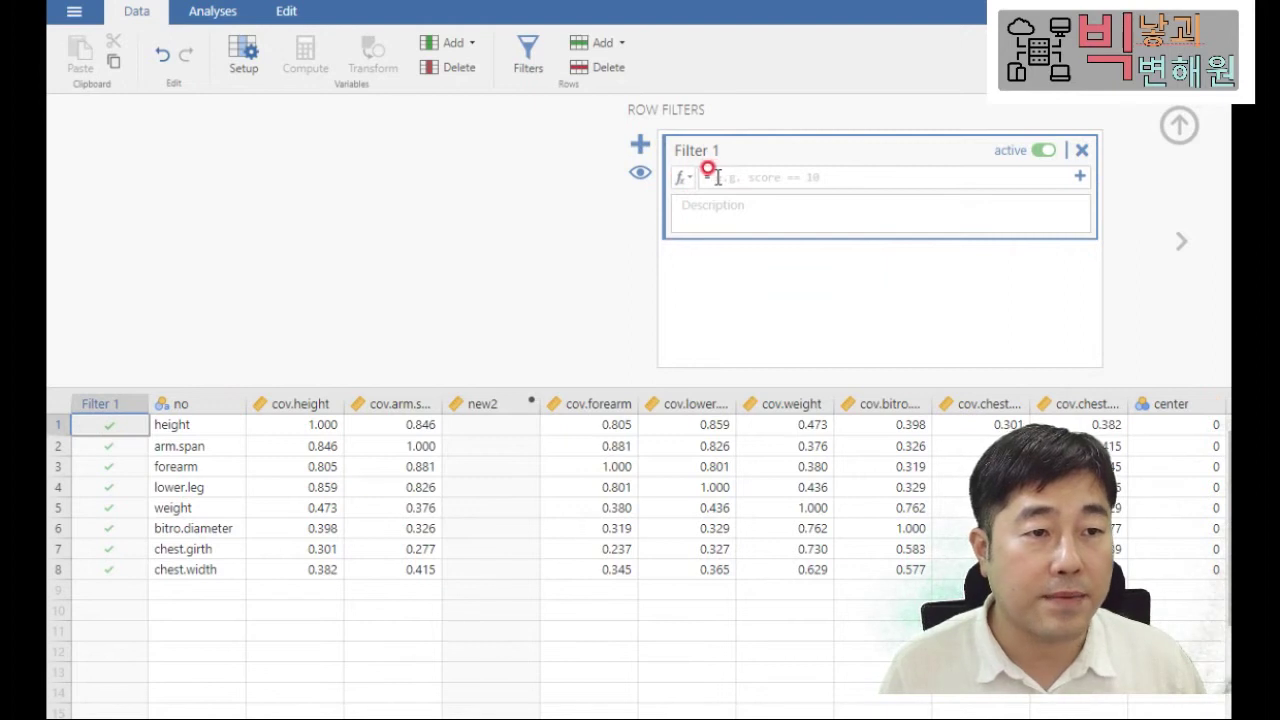
left_click(1081, 179)
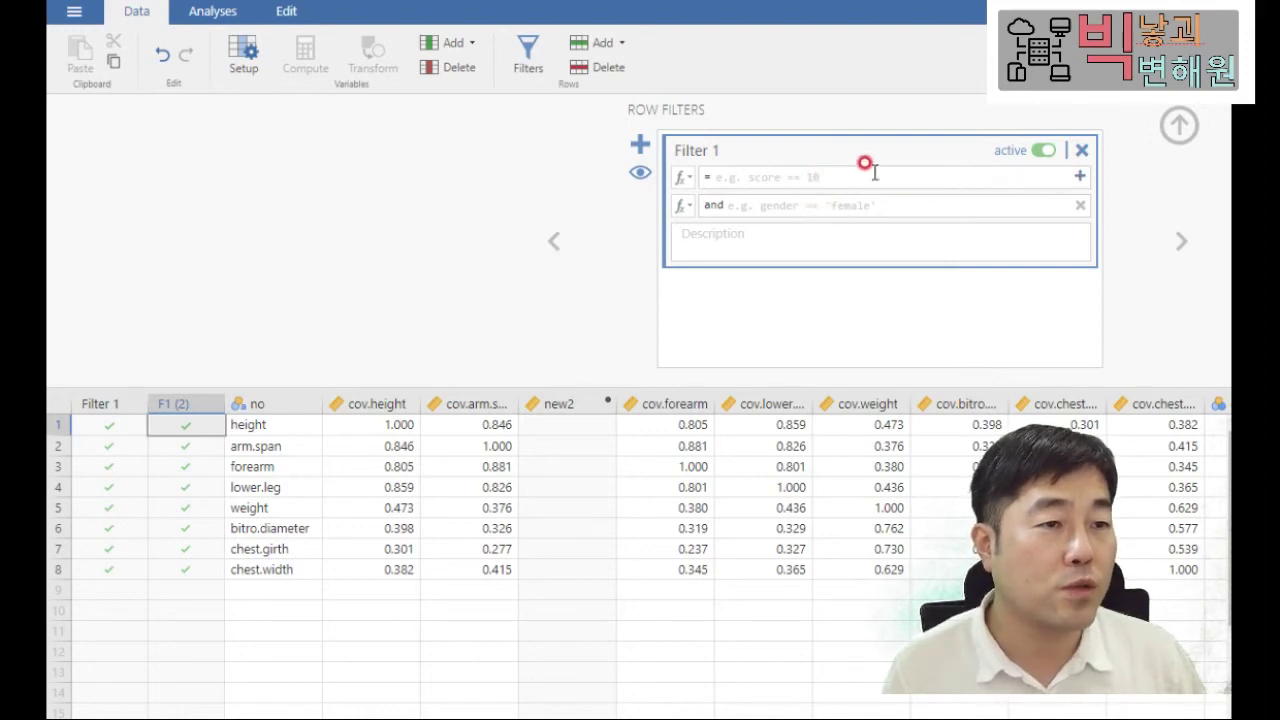
left_click(702, 205)
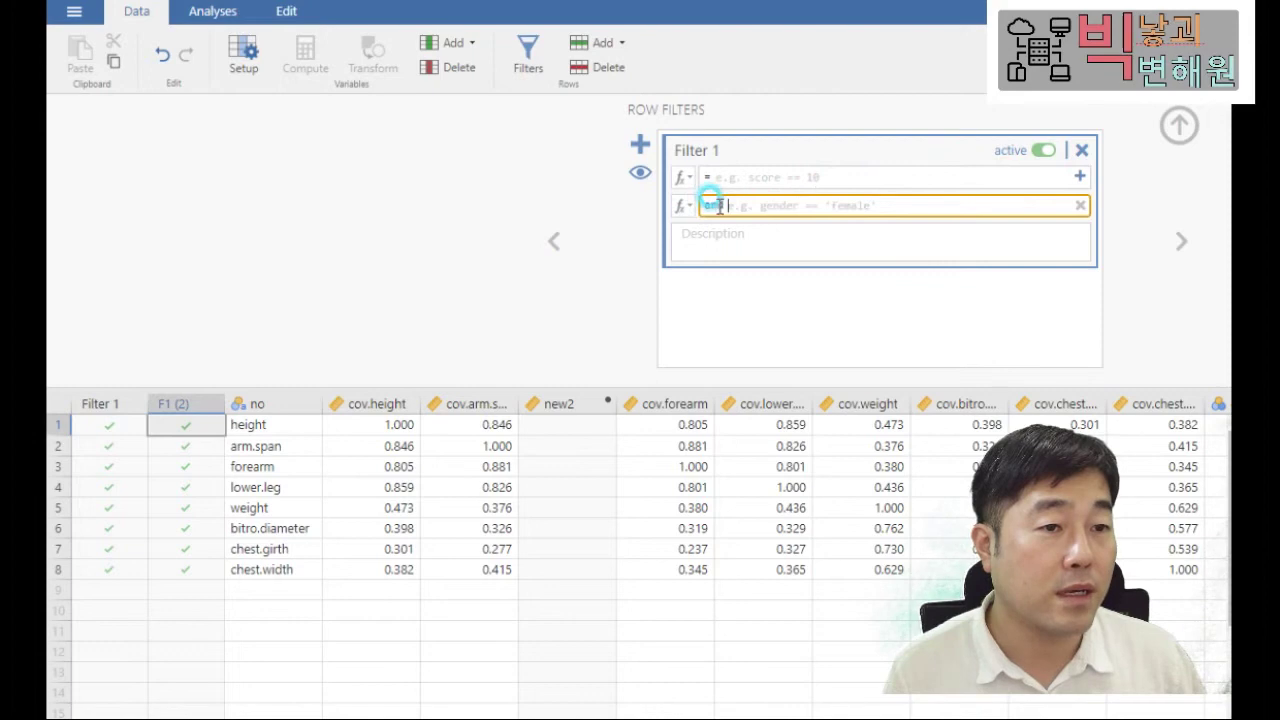
left_click(1082, 204)
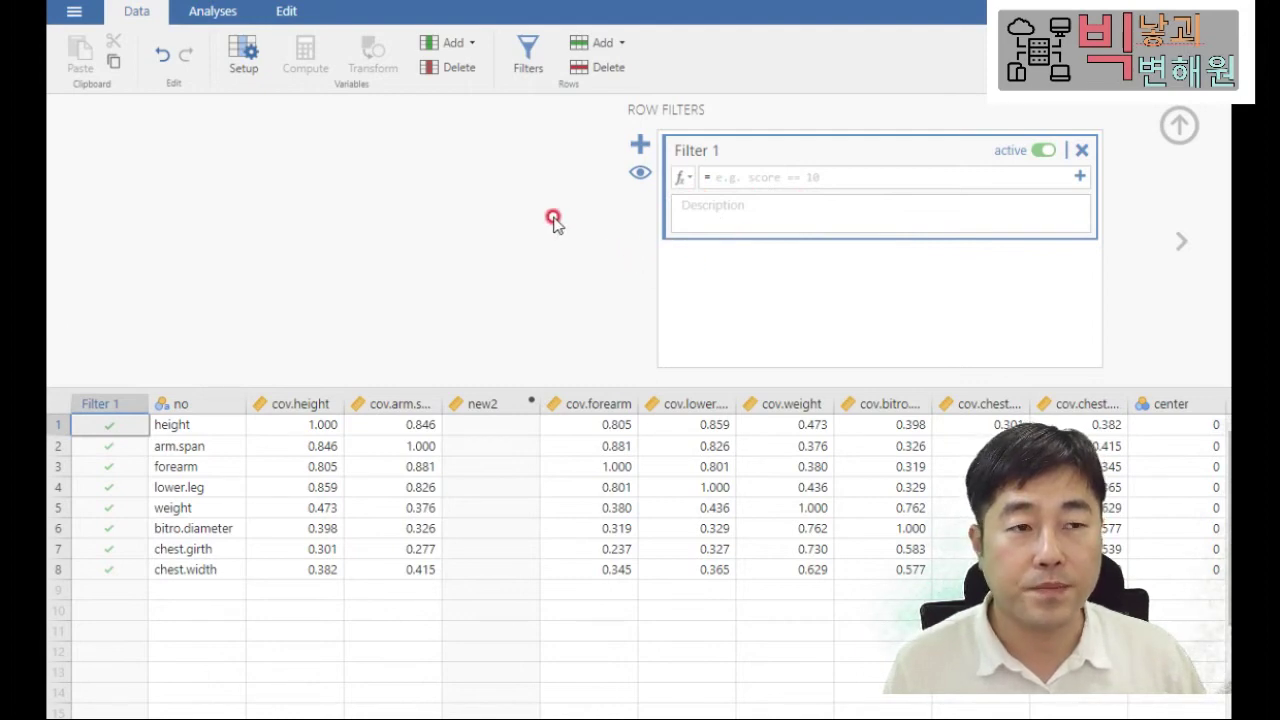
left_click(1080, 150)
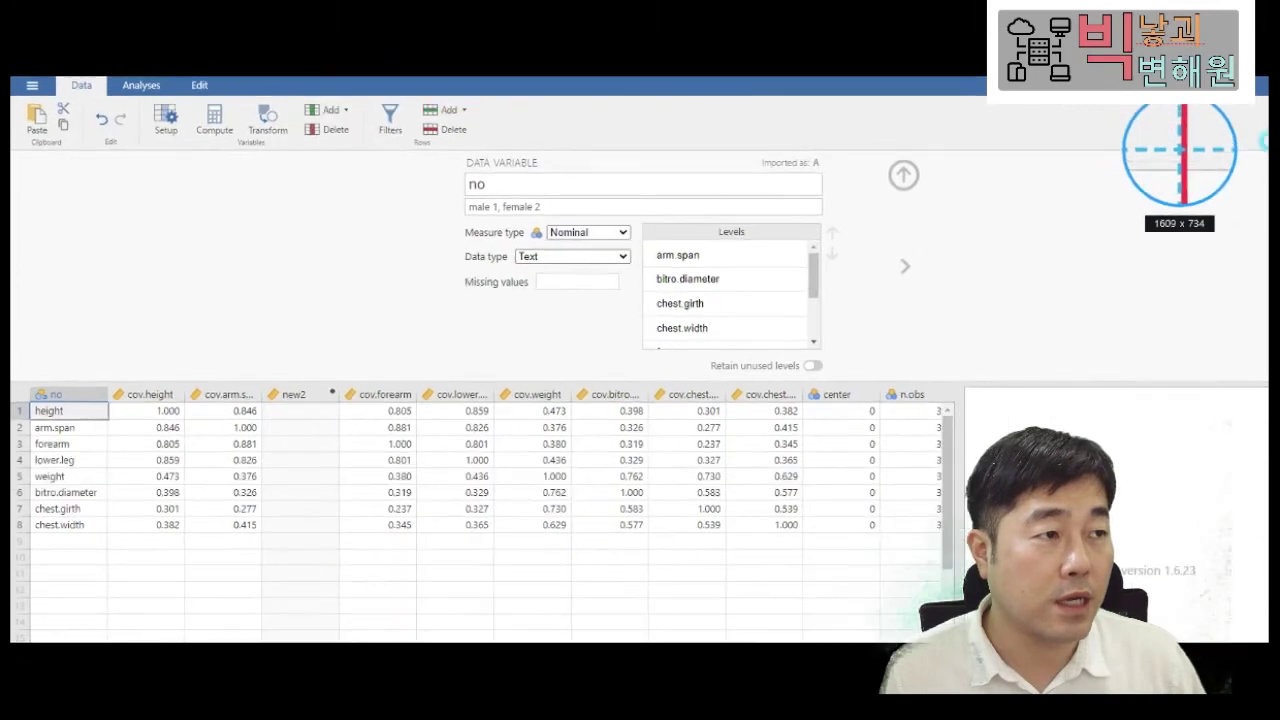
- Try the 80% zoom in the application settings, restore it to 100%, and look through the plot color palettes
left_click(1257, 97)
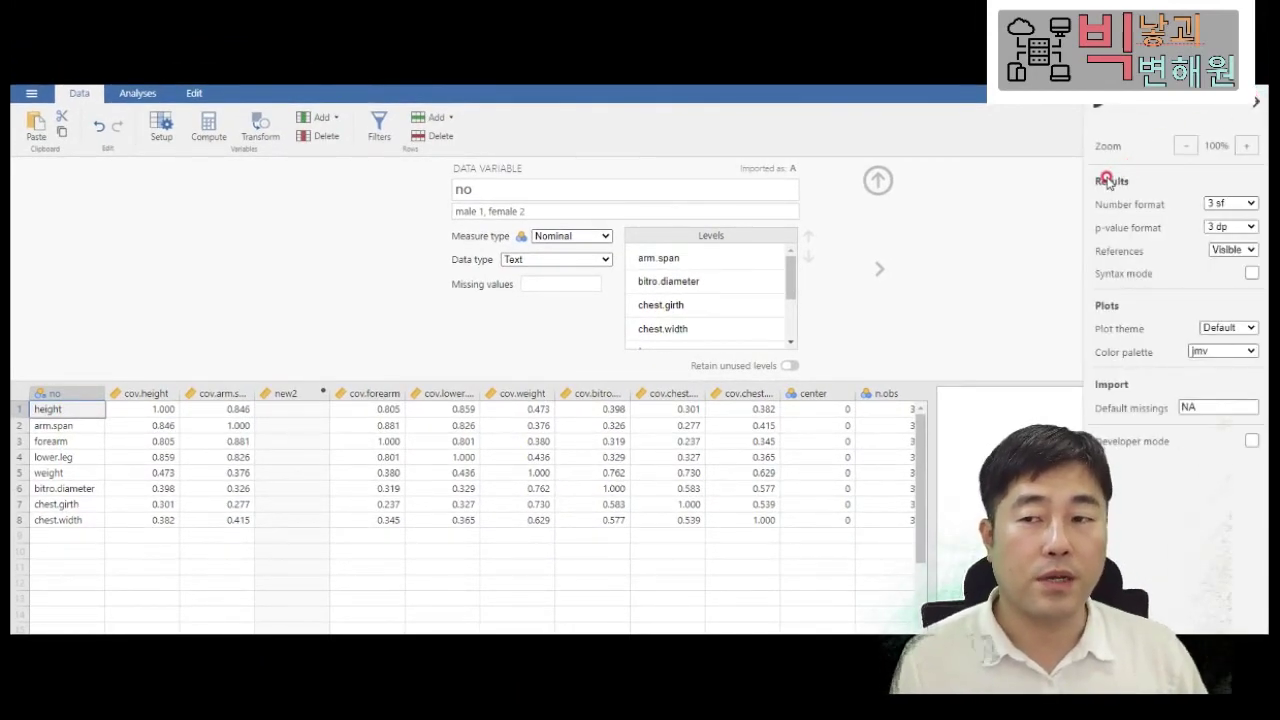
left_click(1189, 148)
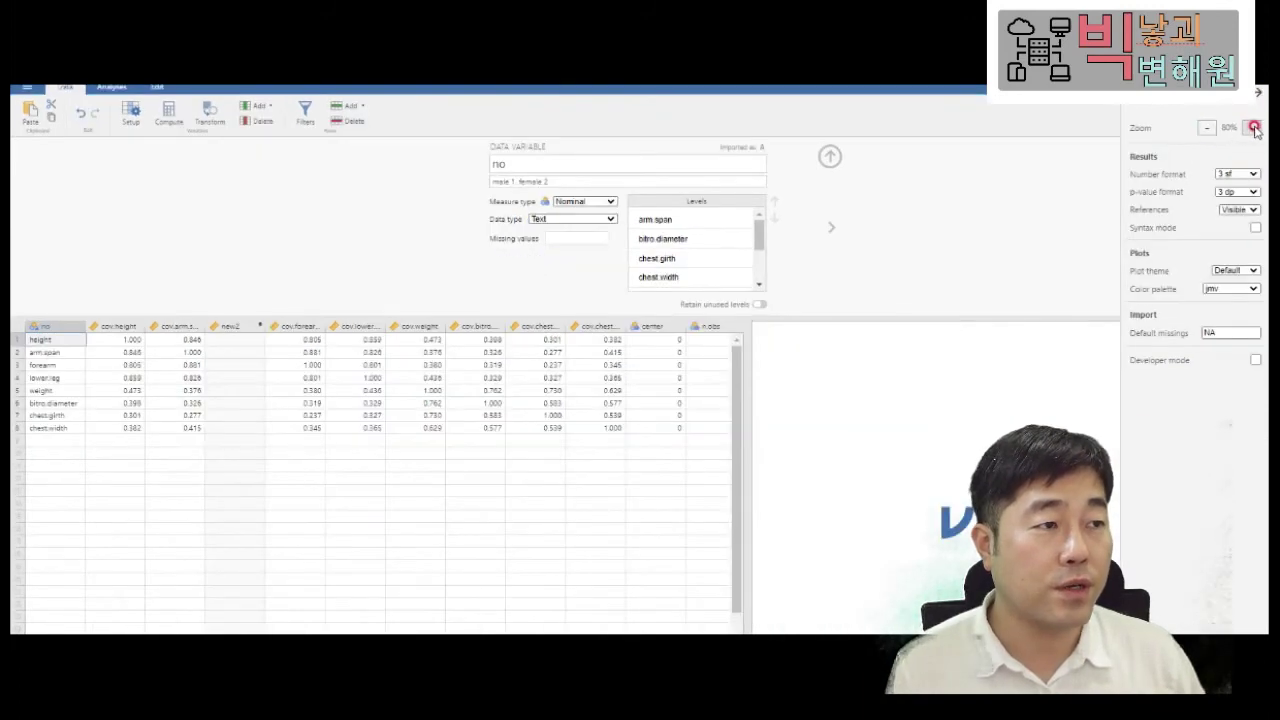
left_click(1255, 130)
left_click(1253, 137)
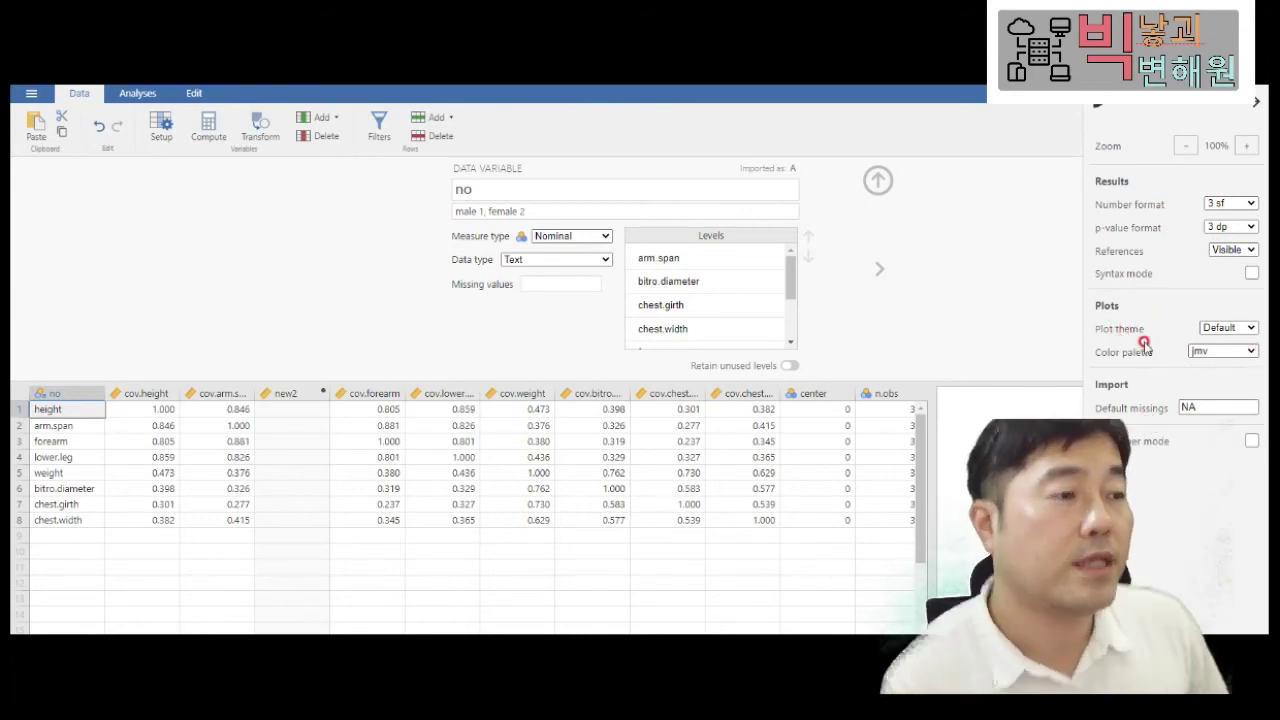
left_click(1212, 351)
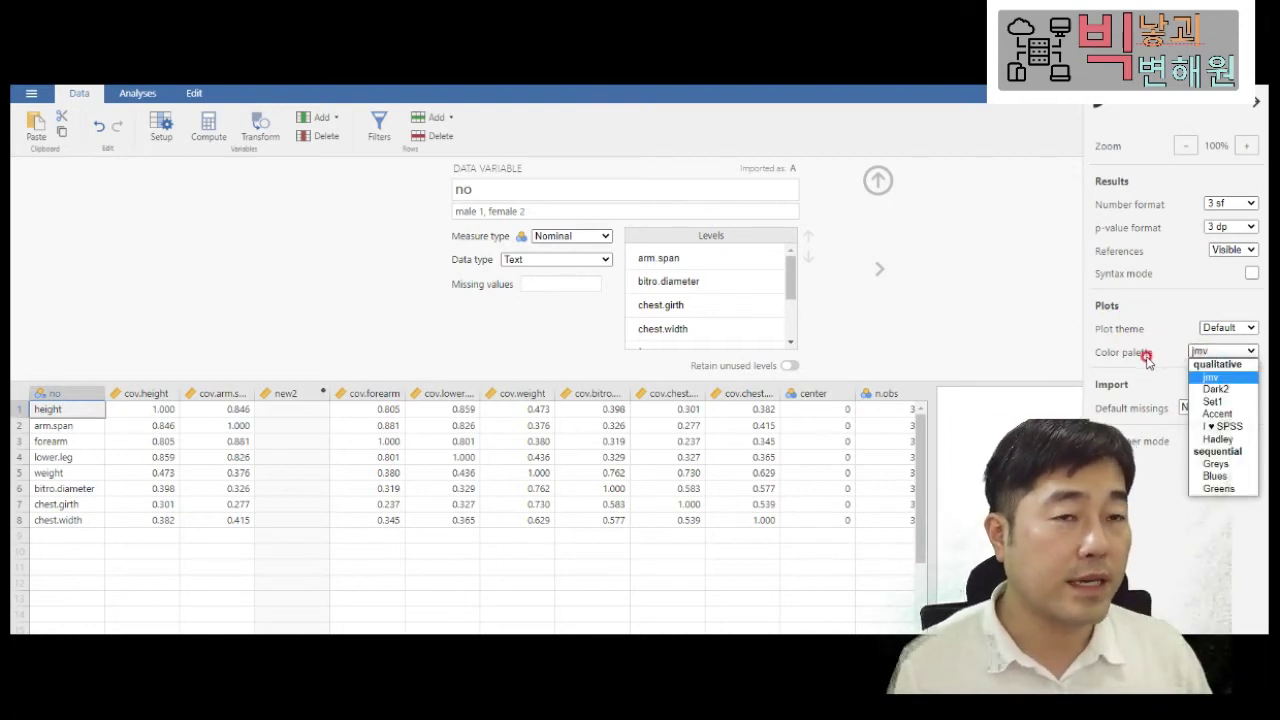
left_click(1157, 354)
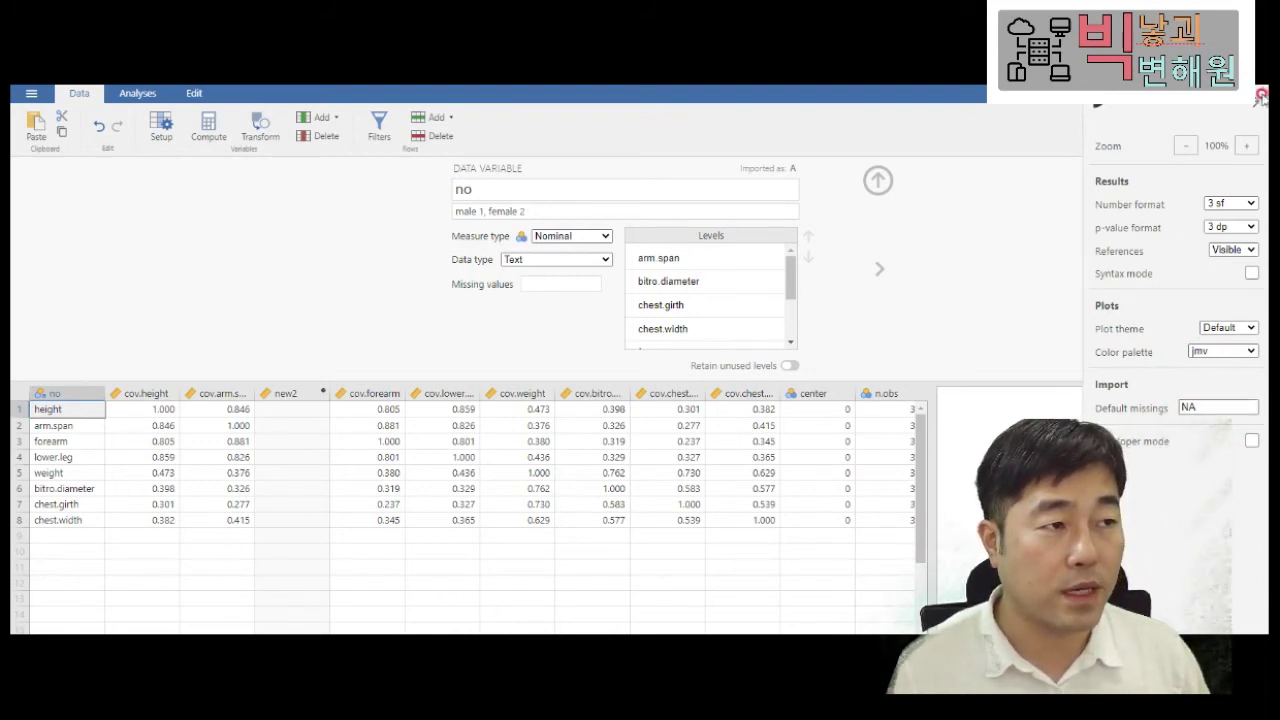
left_click(1235, 113)
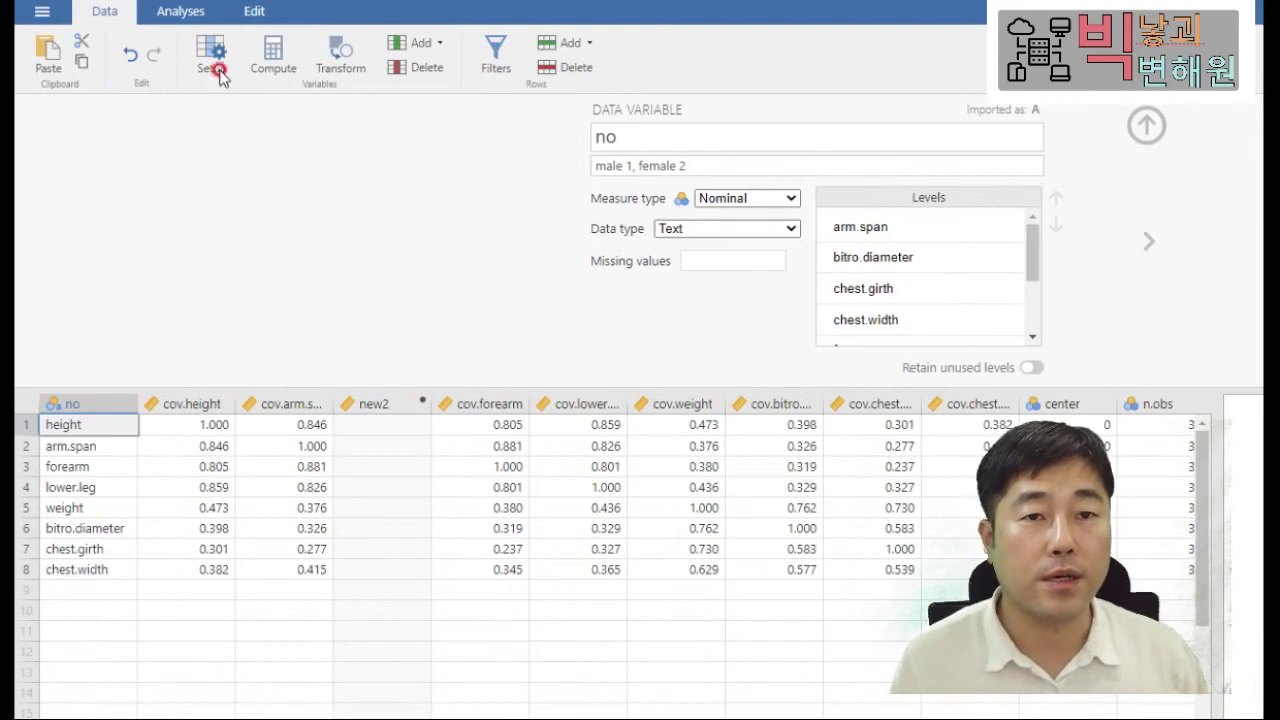
- Start a Descriptives analysis from the Exploration analyses
left_click(168, 13)
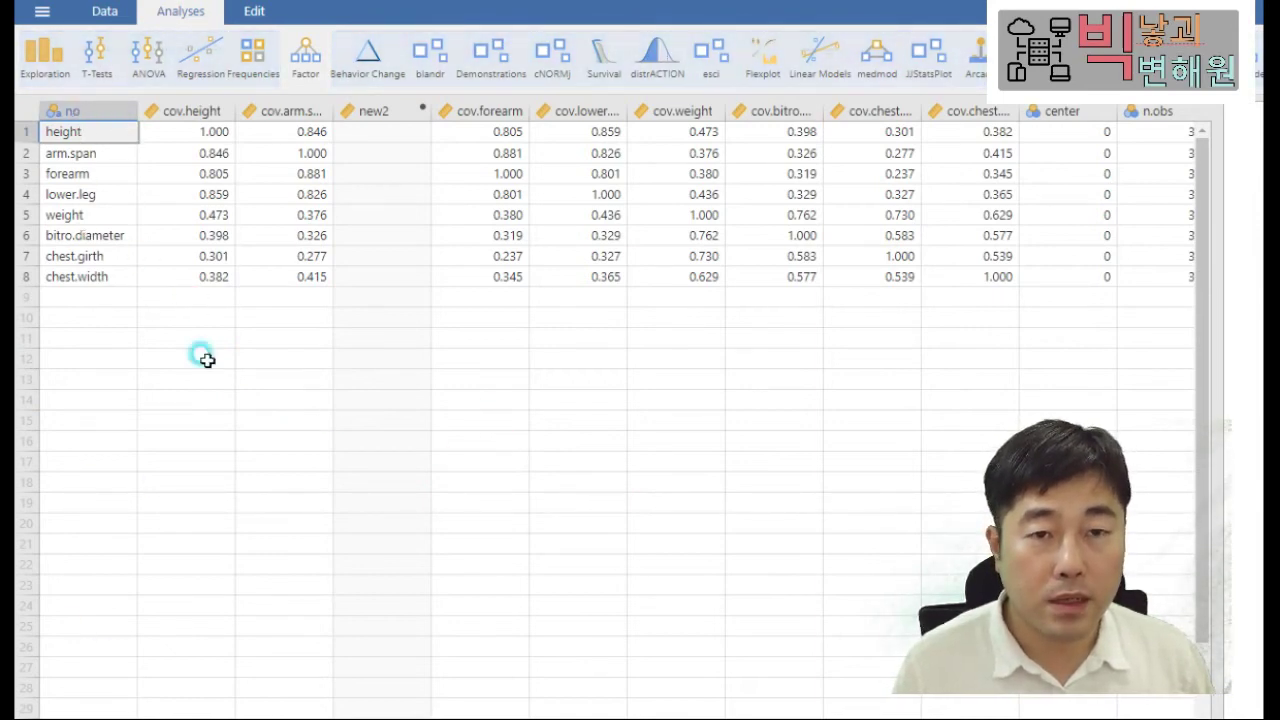
left_click(39, 64)
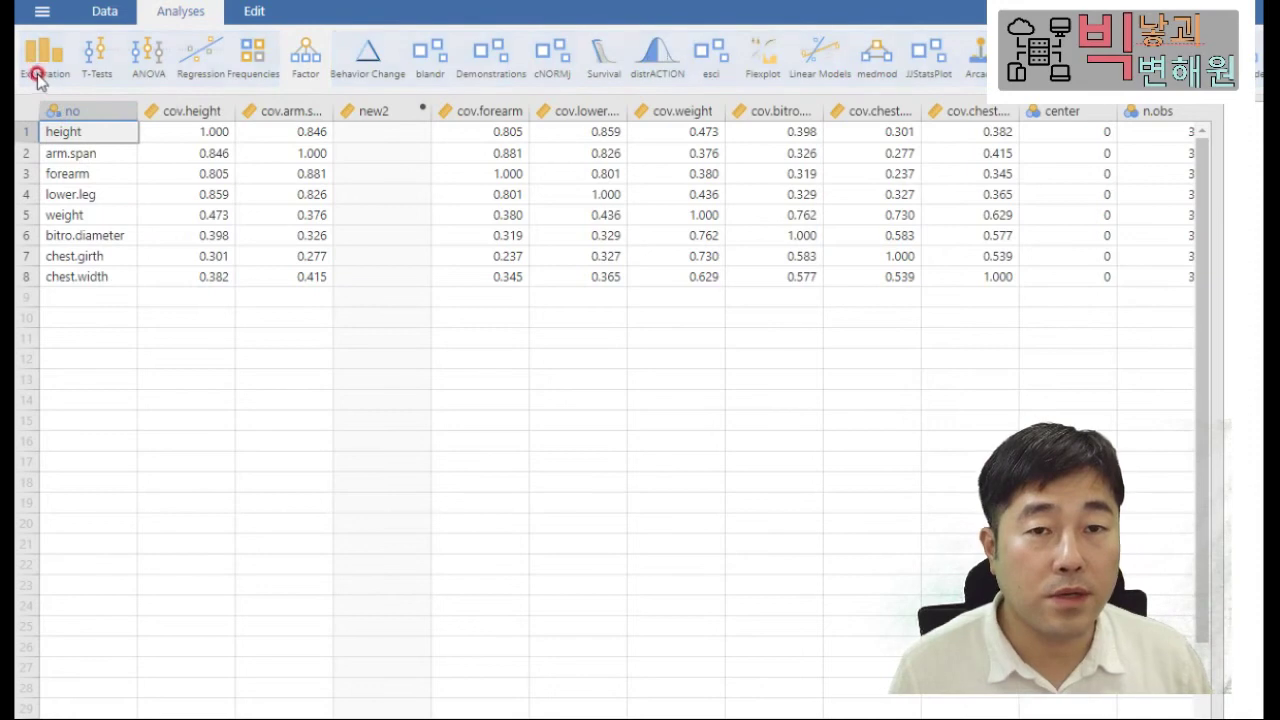
left_click(39, 65)
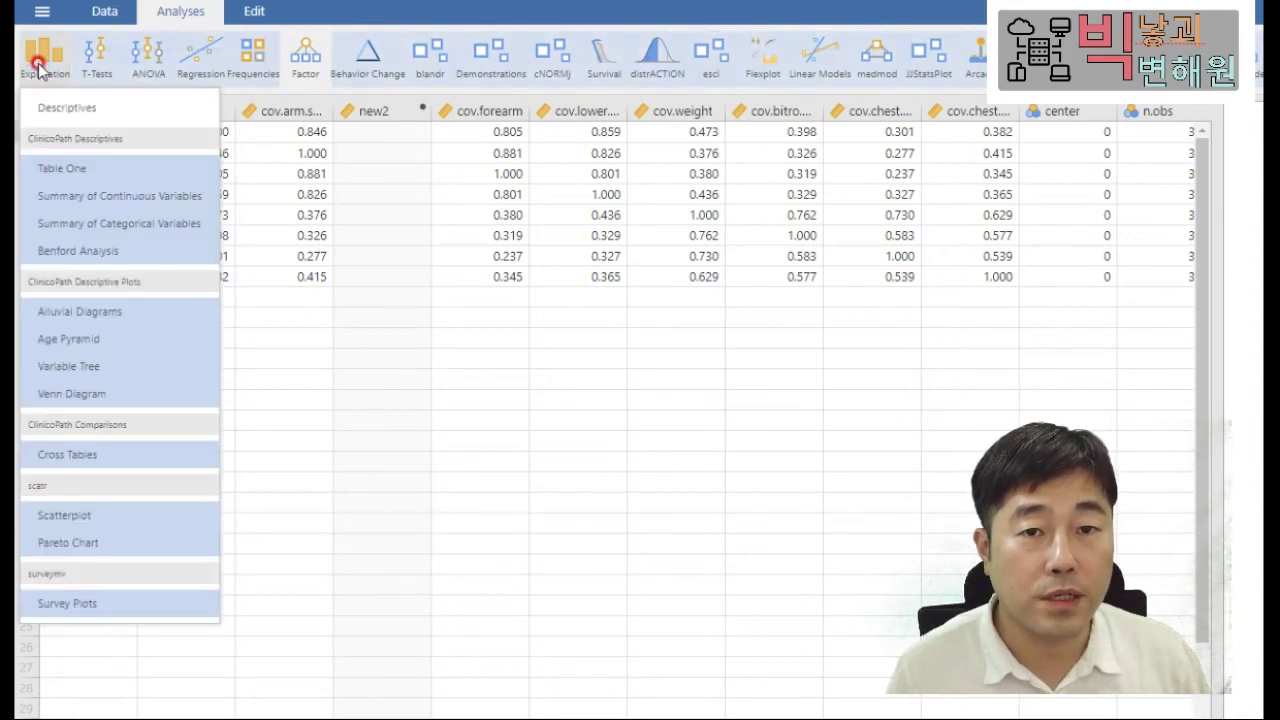
left_click(68, 108)
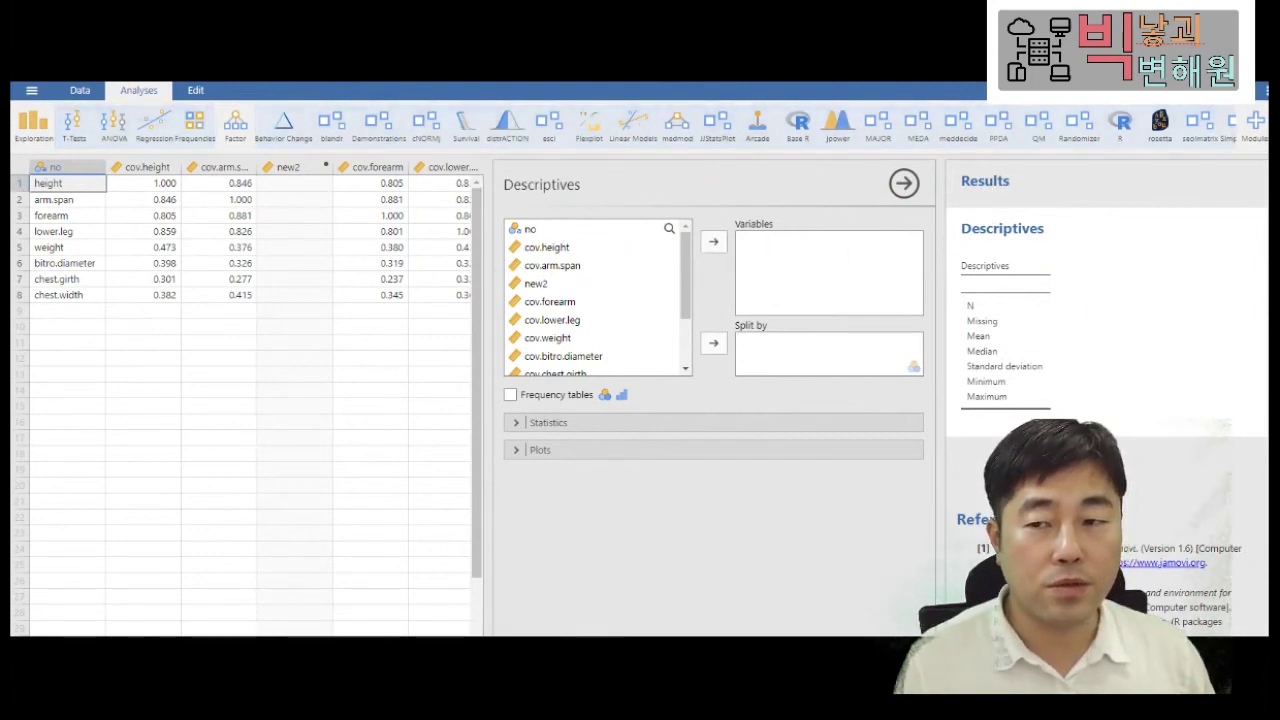
- Examine the full list of variables and their measure types available for the Descriptives analysis
scroll(671, 286, "down", 3)
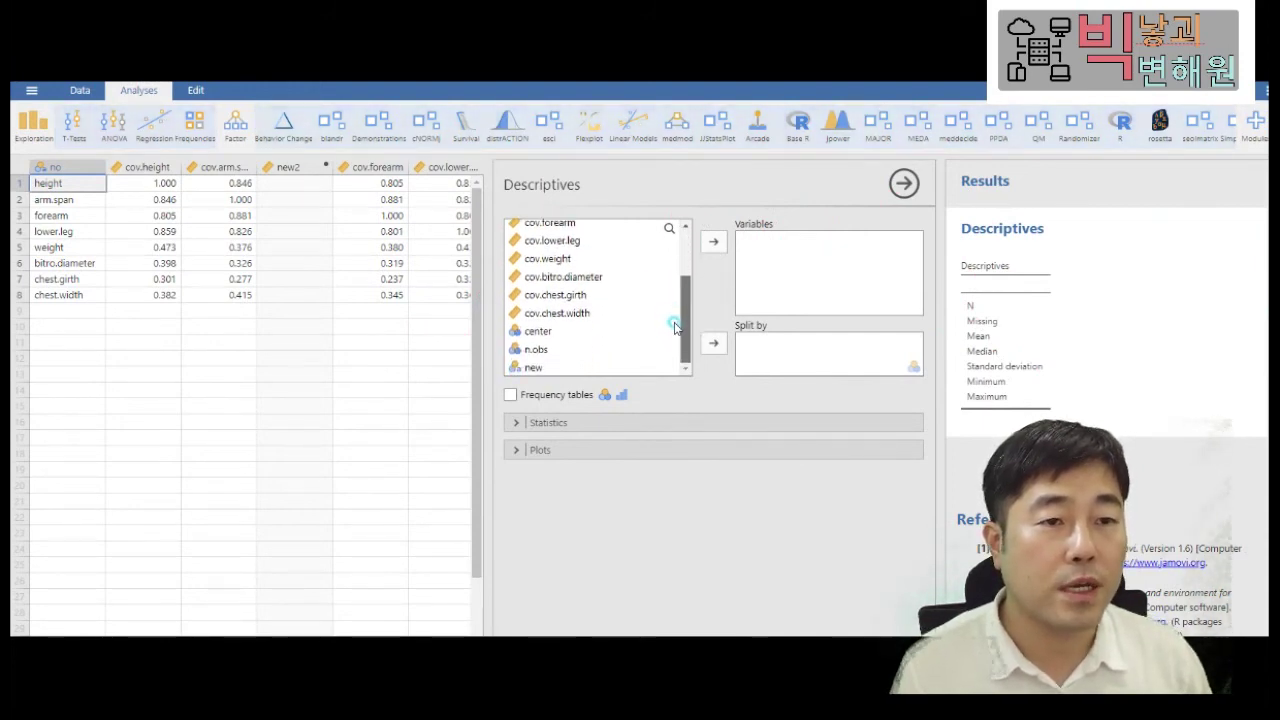
scroll(674, 320, "up", 1)
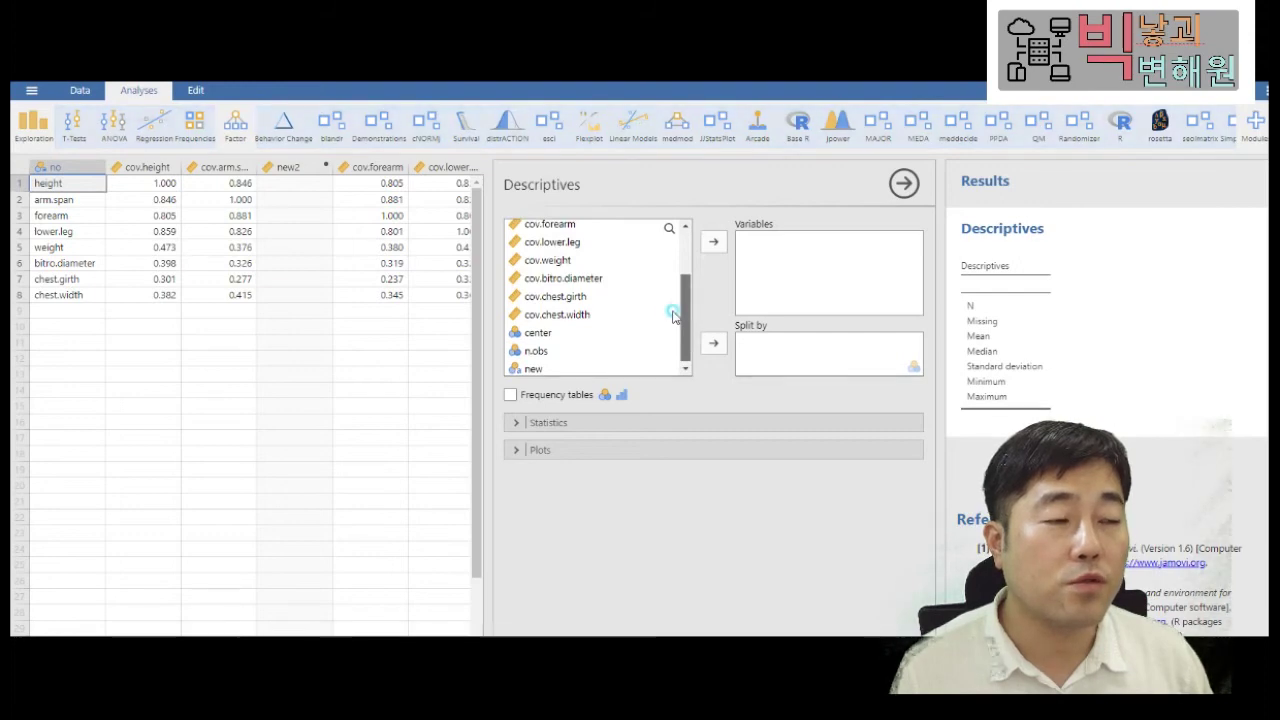
scroll(674, 316, "up", 3)
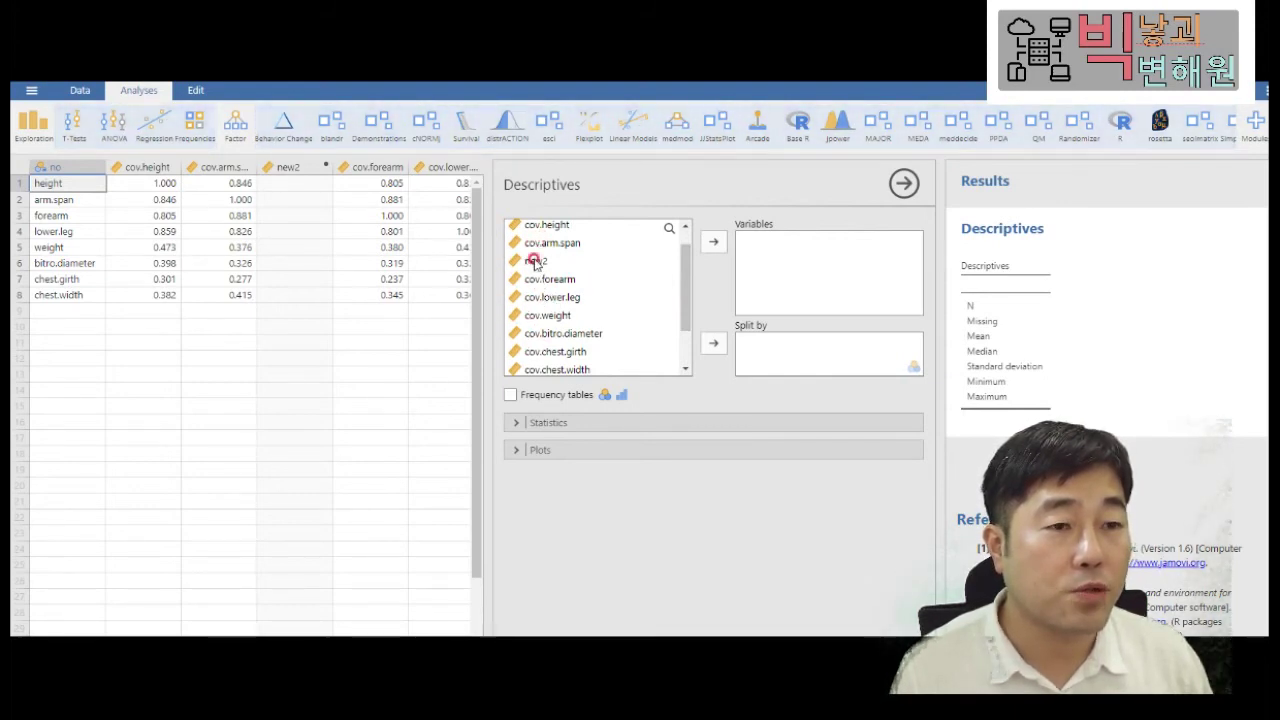
left_click_drag(683, 266, 580, 351)
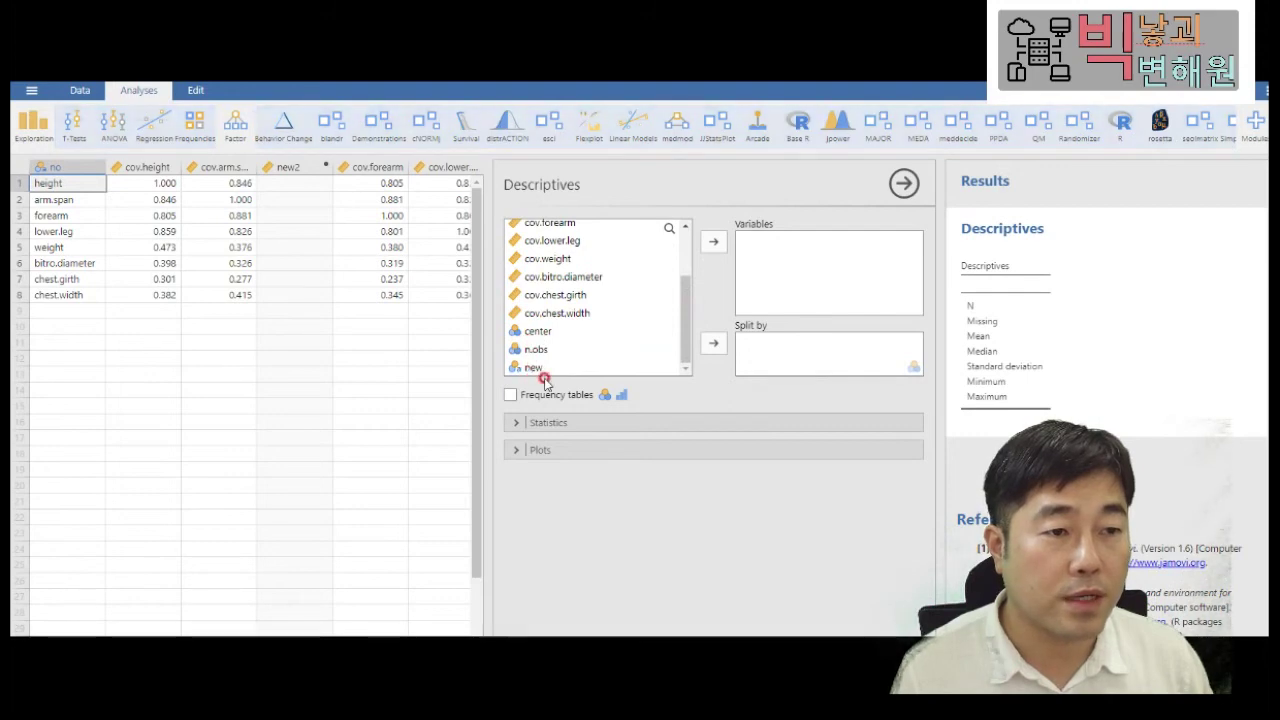
scroll(686, 325, "up", 1)
scroll(690, 360, "down", 1)
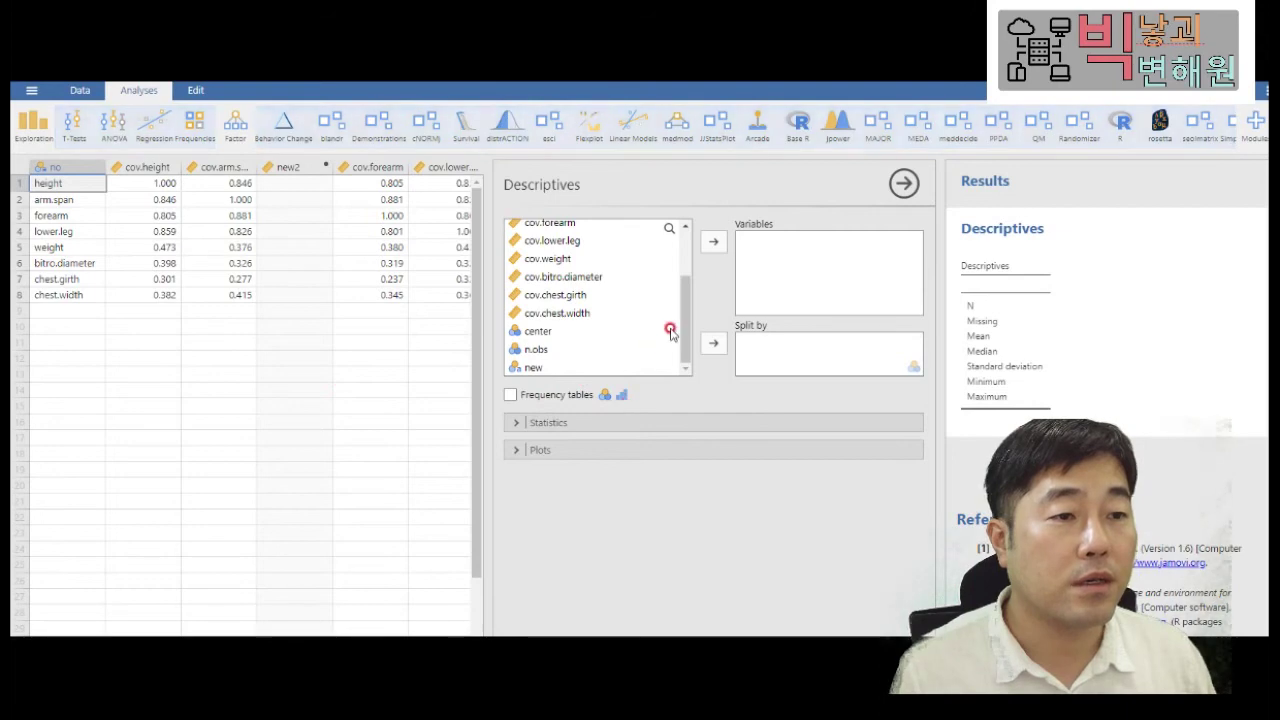
scroll(686, 271, "up", 3)
scroll(678, 350, "down", 3)
left_click_drag(678, 350, 688, 271)
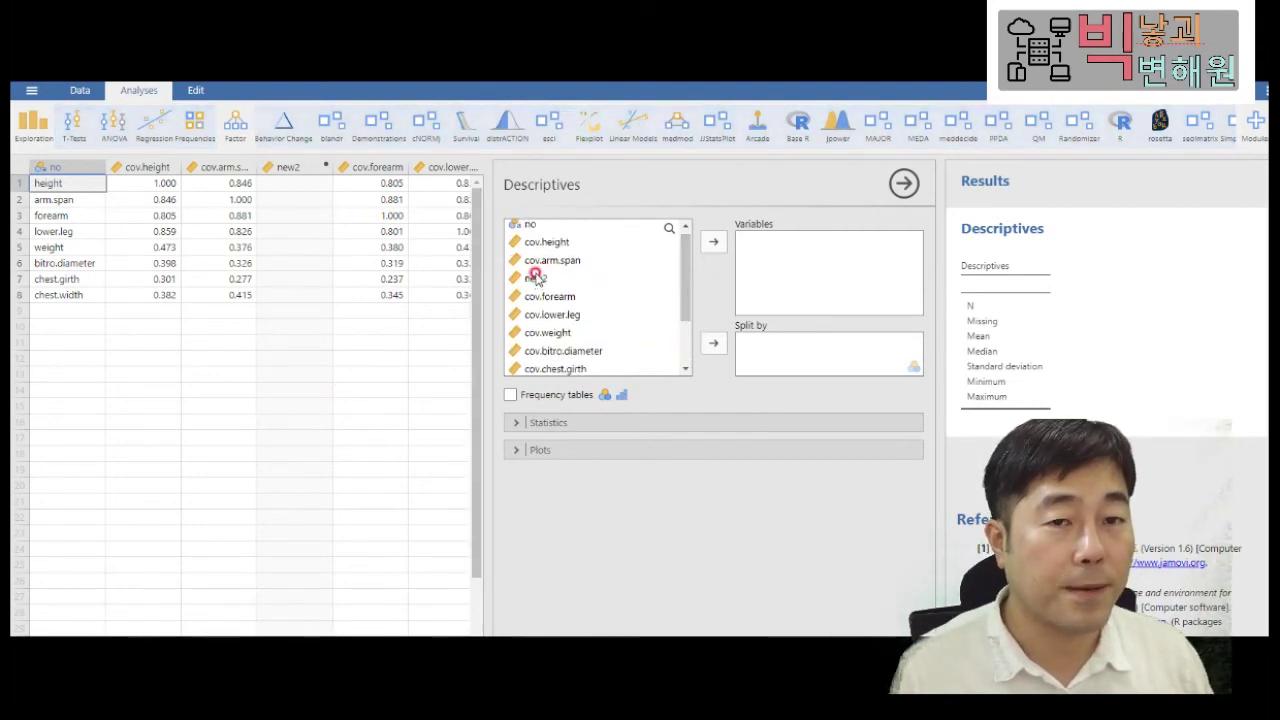
- Add cov.lower.leg to the variables of the Descriptives analysis and close the analysis options
left_click(555, 314)
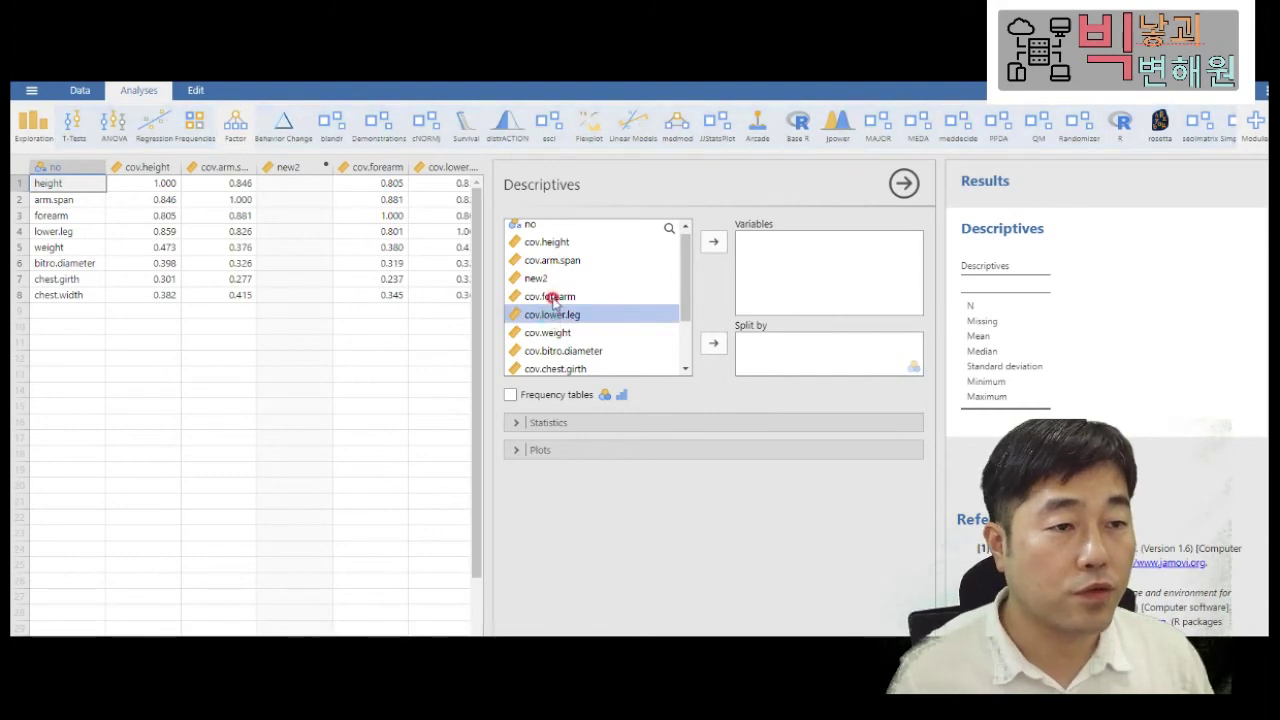
left_click(712, 243)
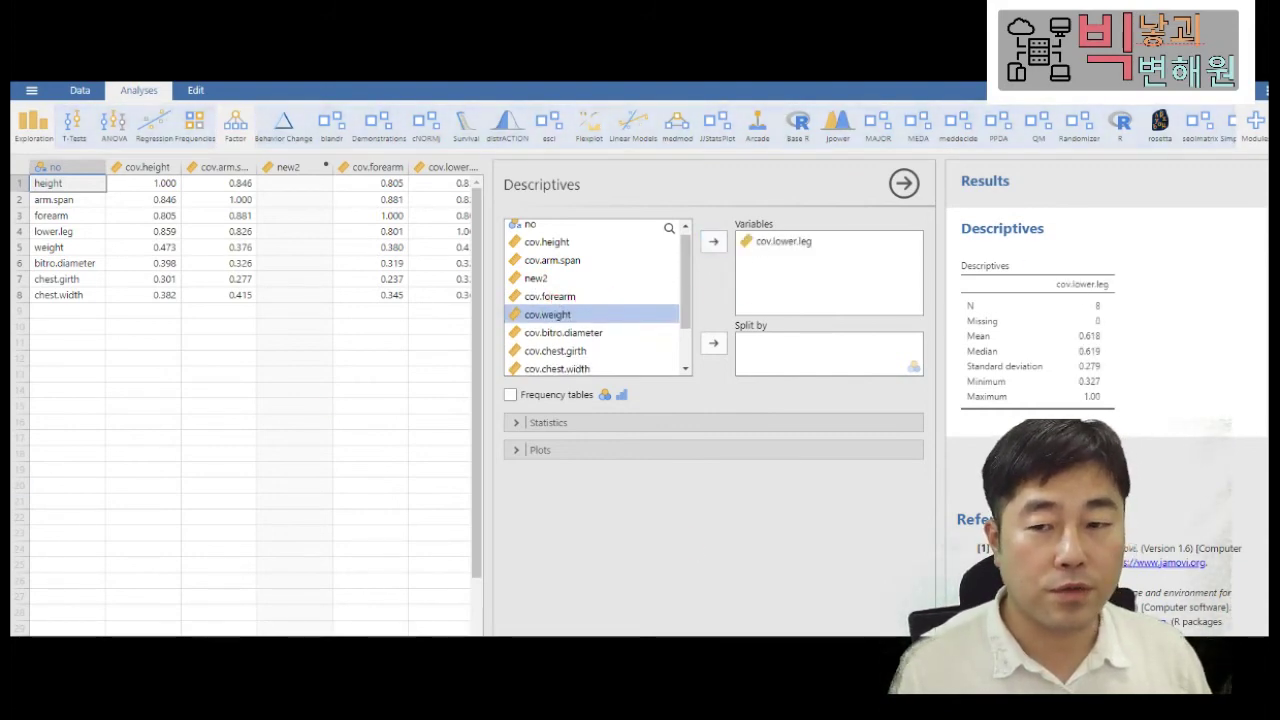
left_click(903, 182)
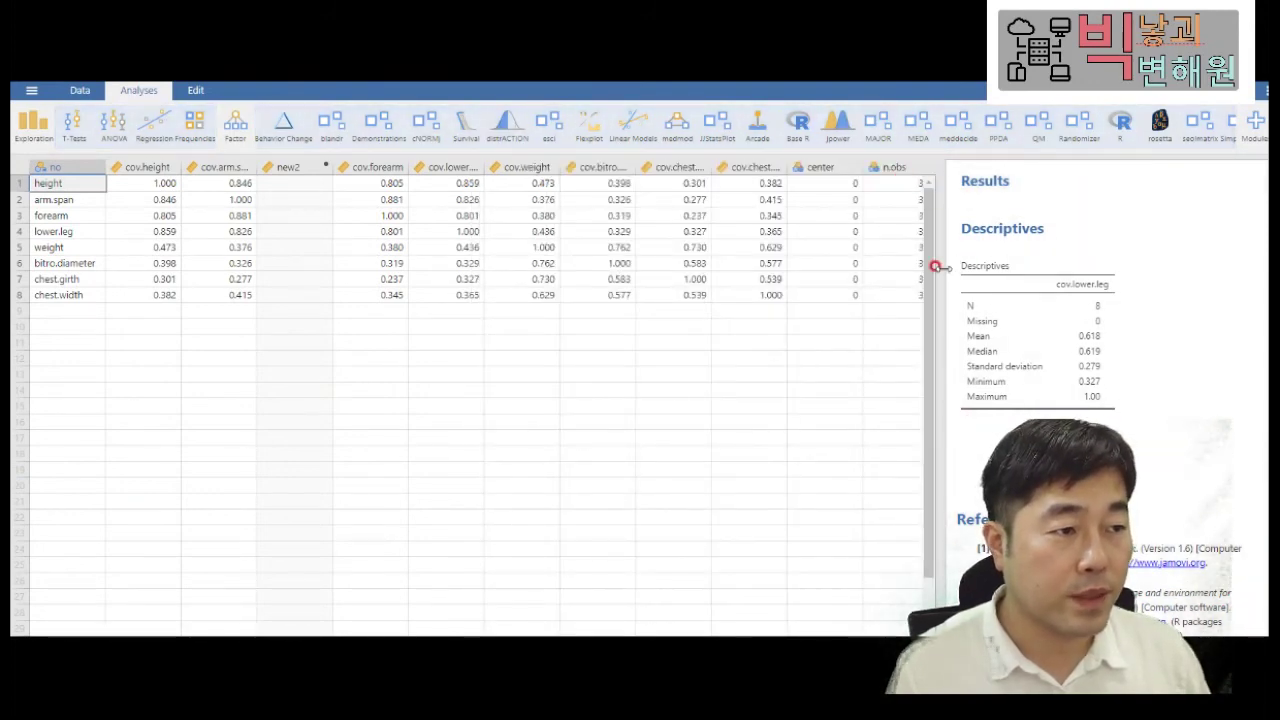
- Adjust the split between data and results to compare the cov.lower.leg column with its descriptives table
left_click_drag(935, 267, 492, 290)
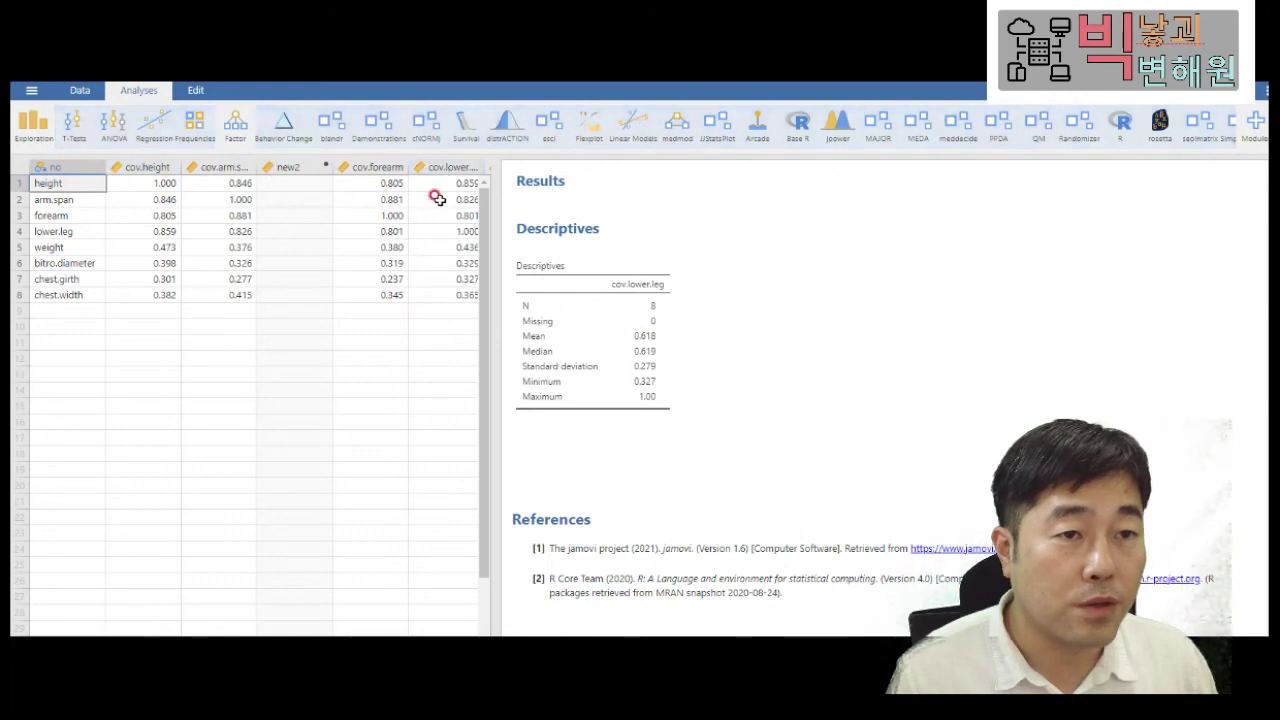
left_click(449, 166)
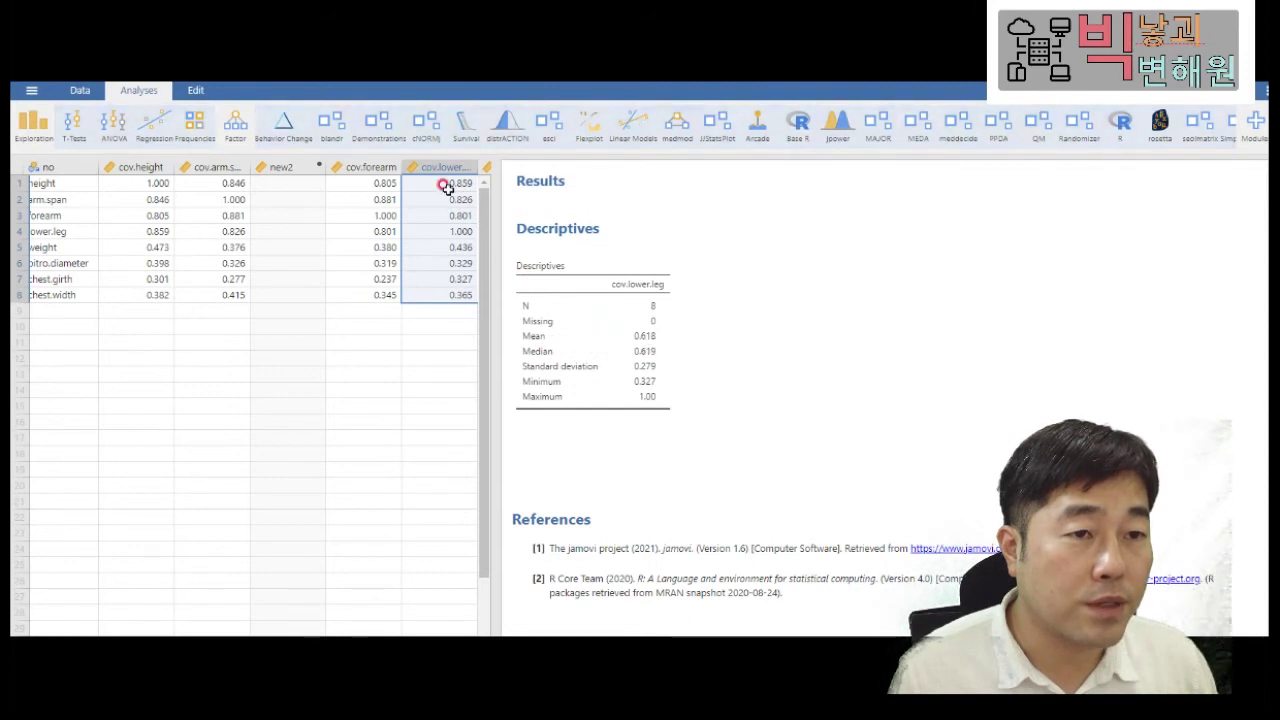
left_click_drag(505, 290, 697, 289)
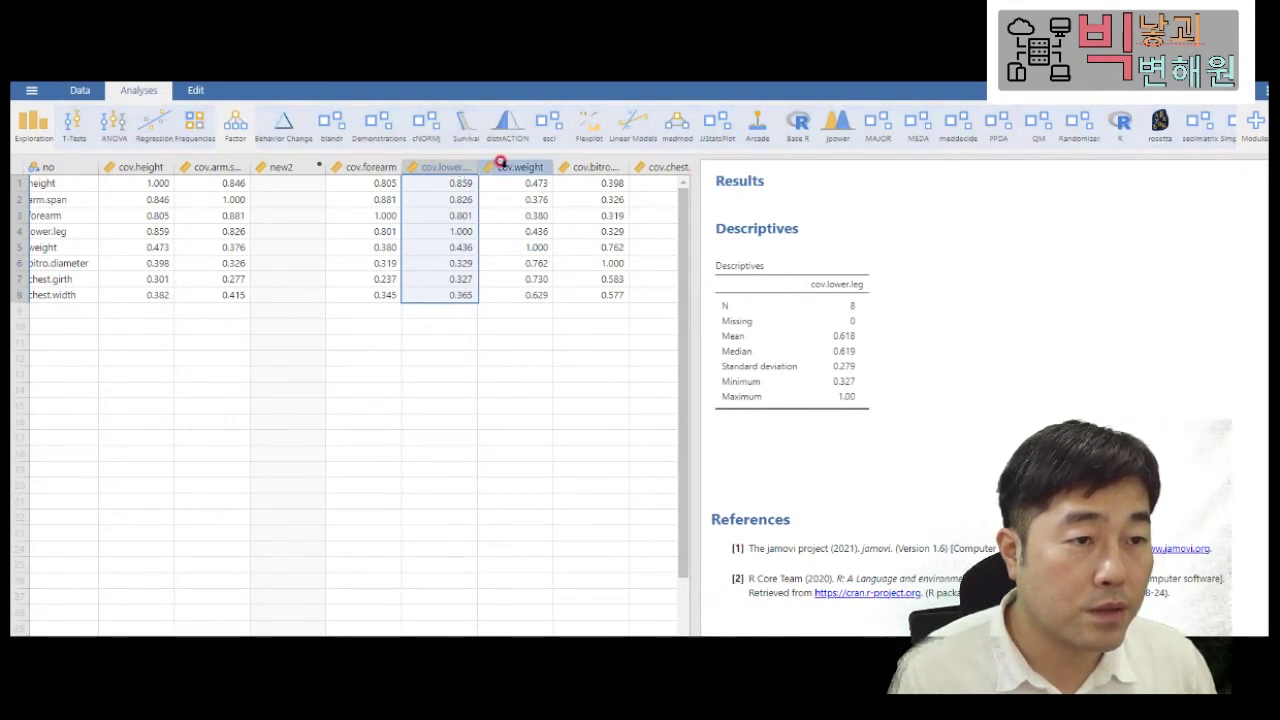
- Set References to Hidden in the results settings so the reference list is left out of the output
left_click_drag(694, 290, 487, 325)
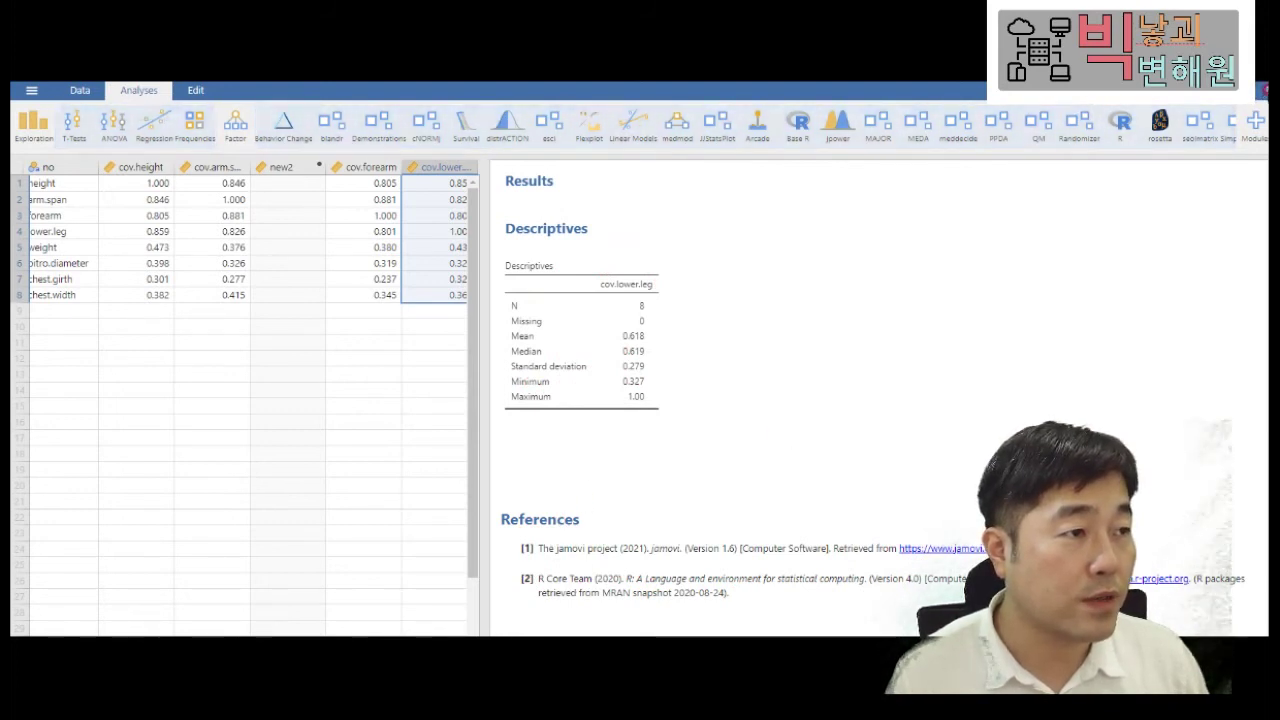
left_click(1261, 91)
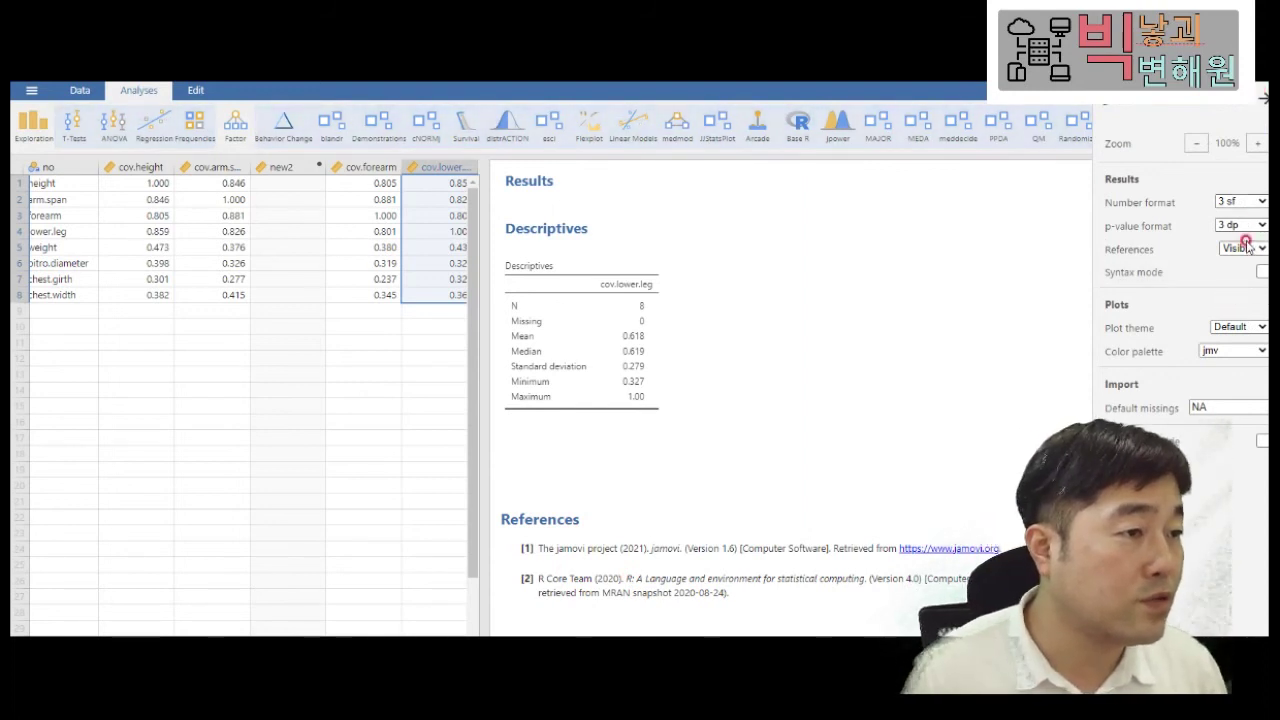
left_click(1236, 245)
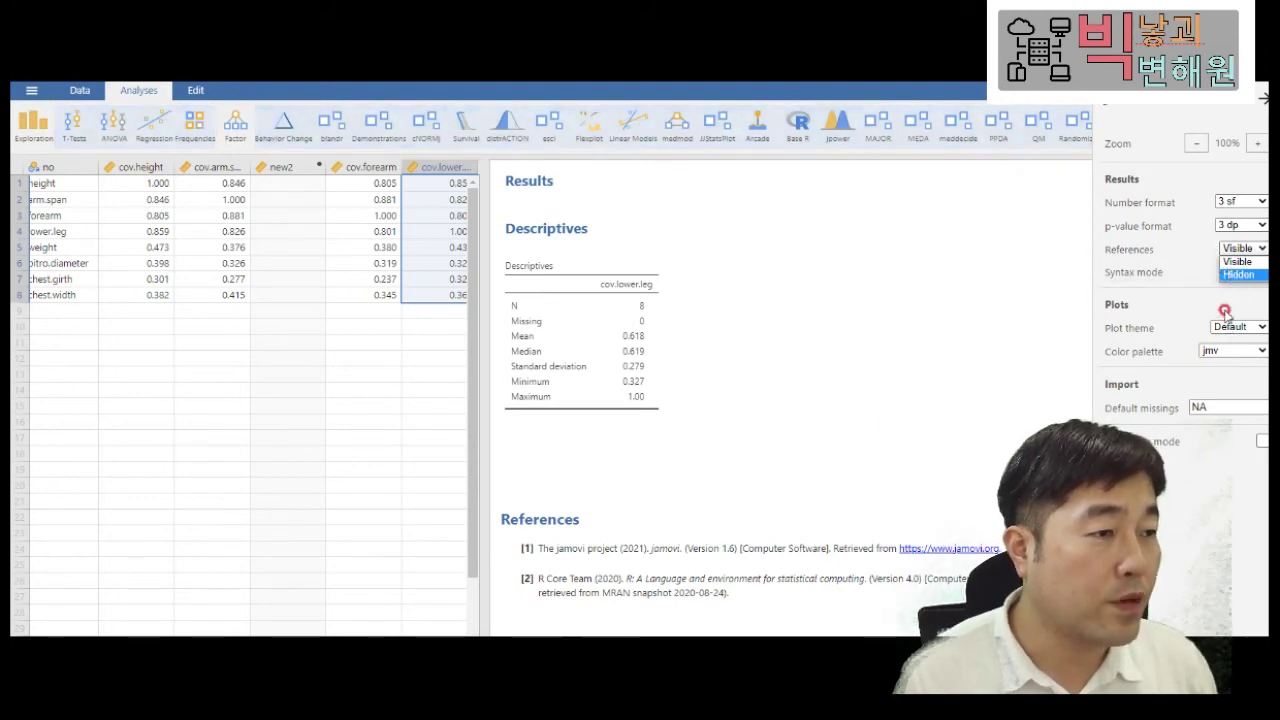
left_click(1237, 274)
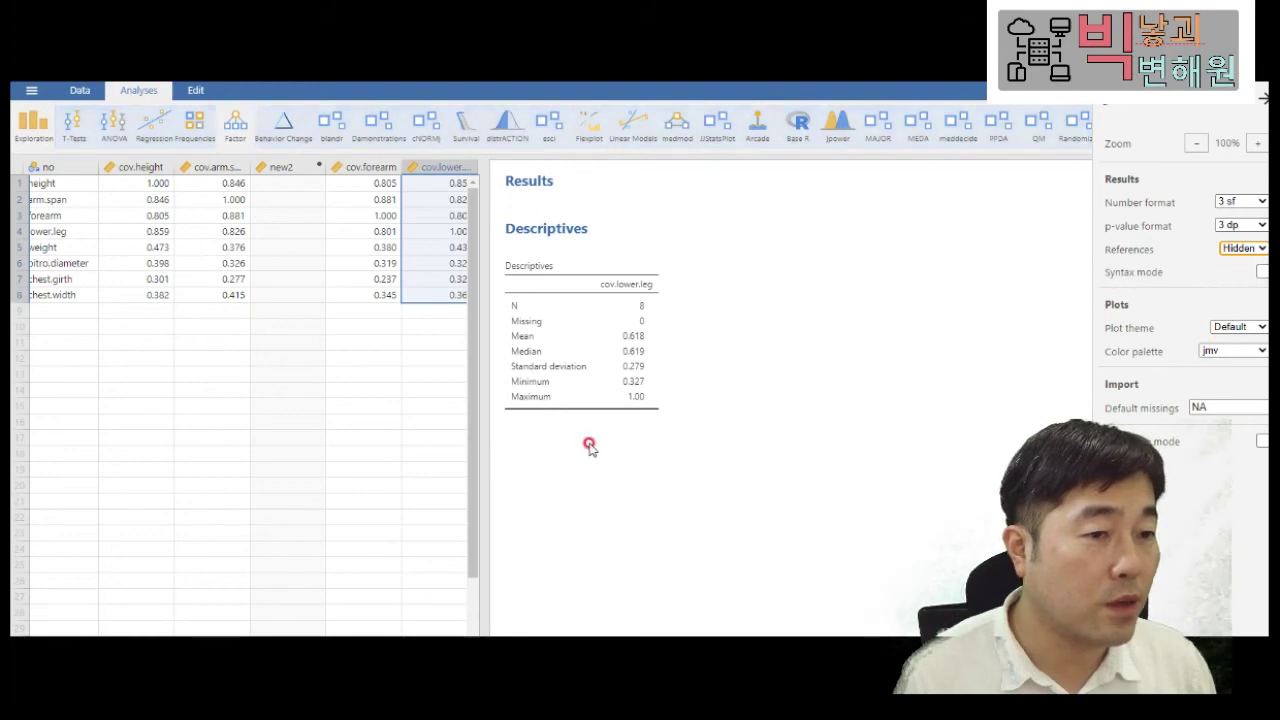
- Set References back to Visible in the results settings and close the settings
left_click(1241, 248)
left_click(1237, 260)
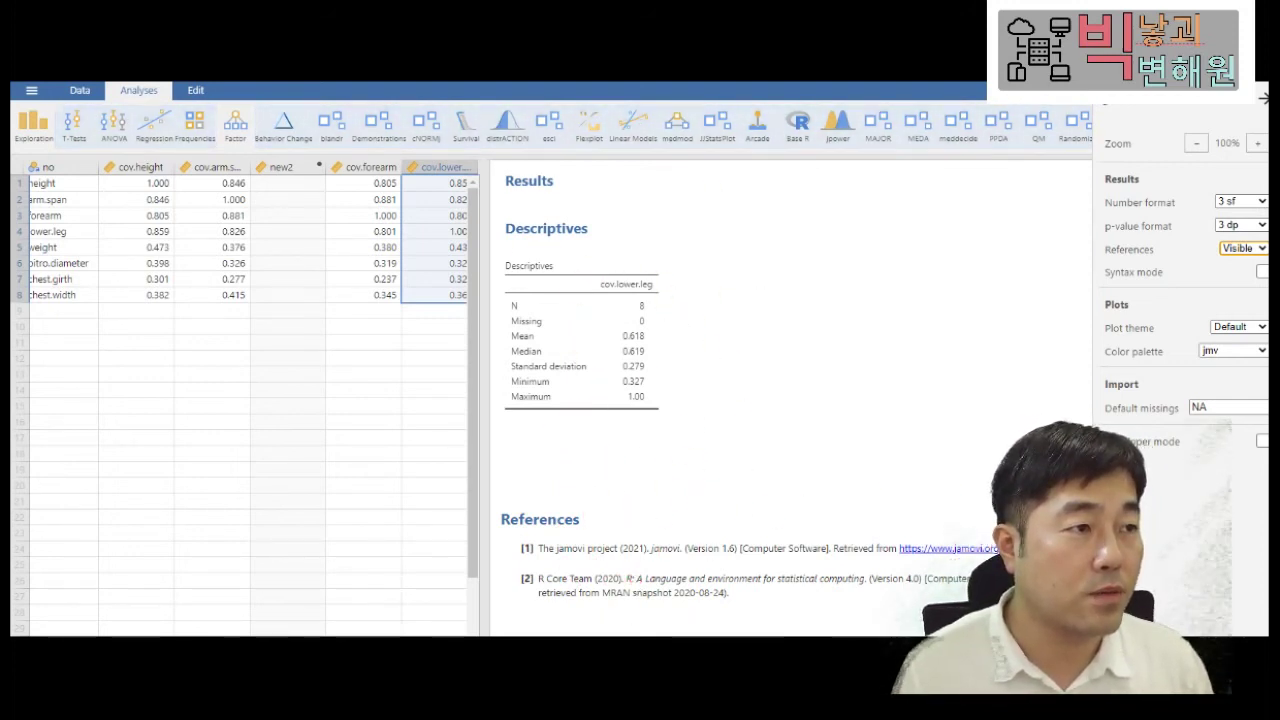
left_click(1262, 100)
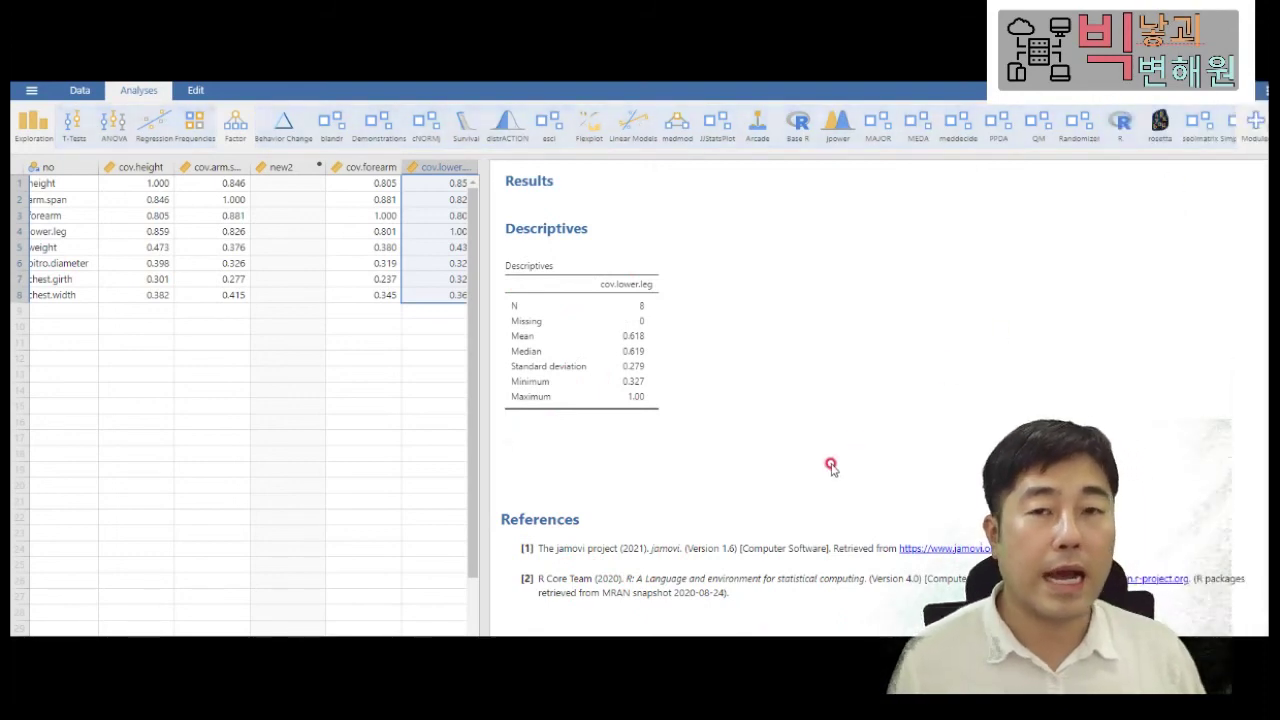